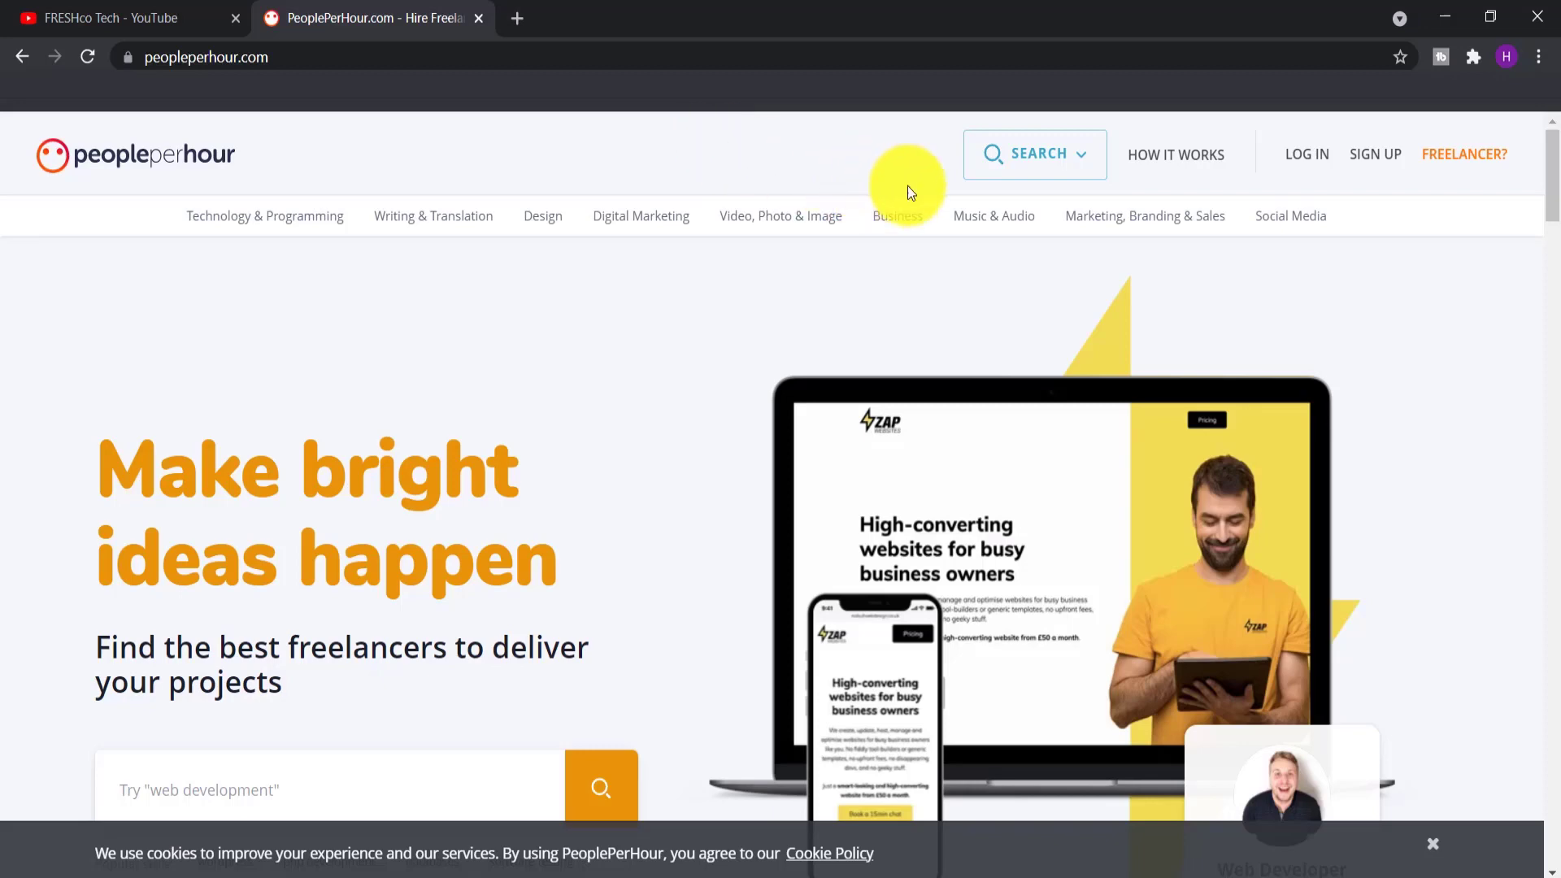
# Start sign-up with the 'I want to hire a freelancer' role and choose email registration
pyautogui.click(1378, 163)
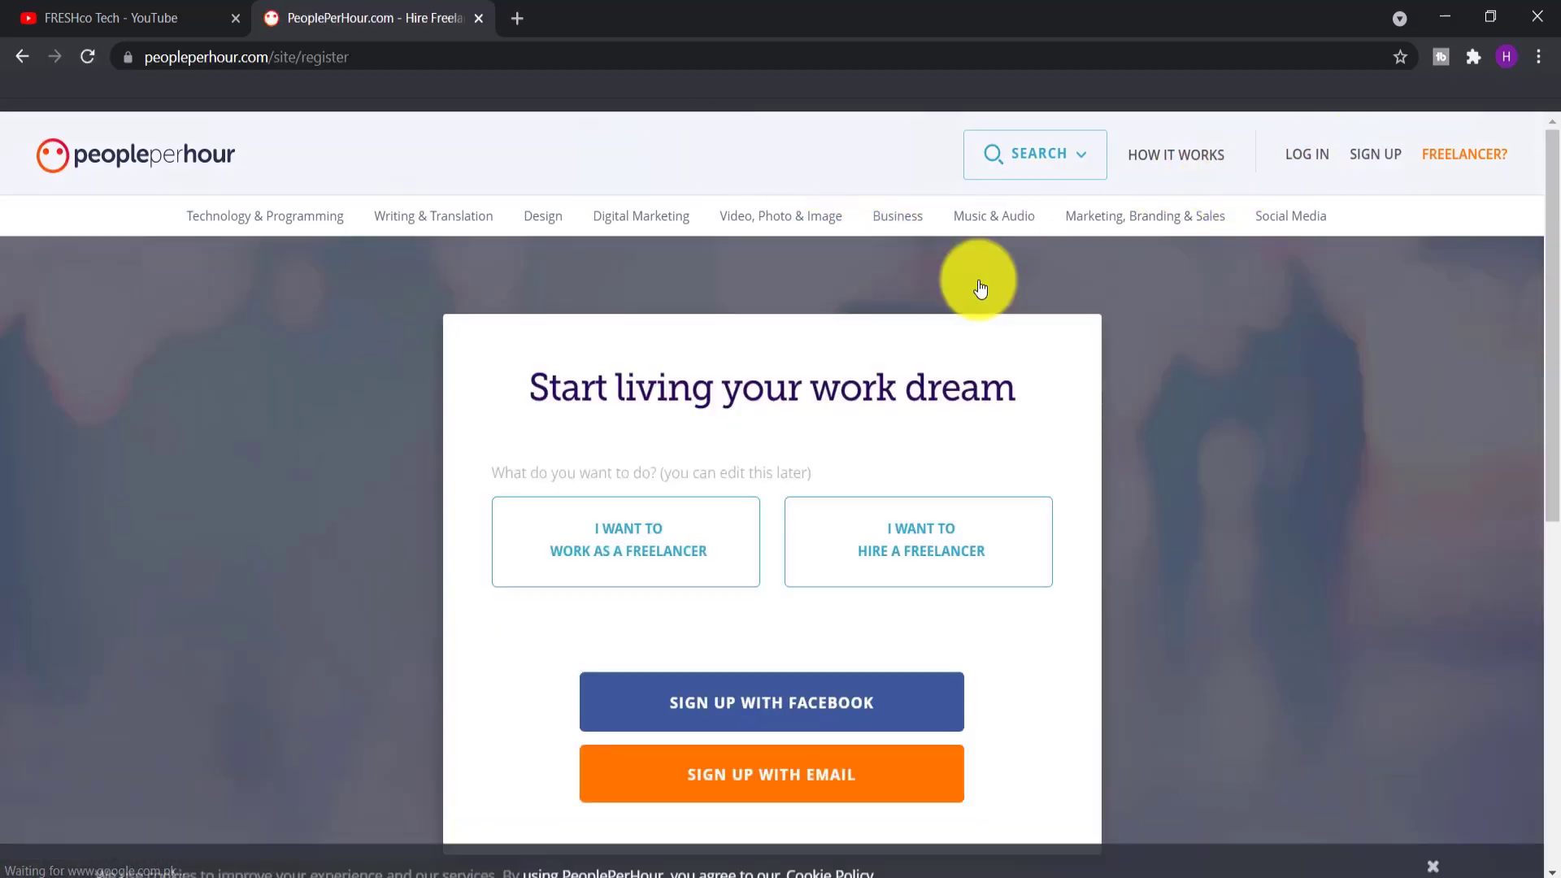
pyautogui.scroll(-1, 980, 285)
pyautogui.click(902, 456)
pyautogui.click(623, 459)
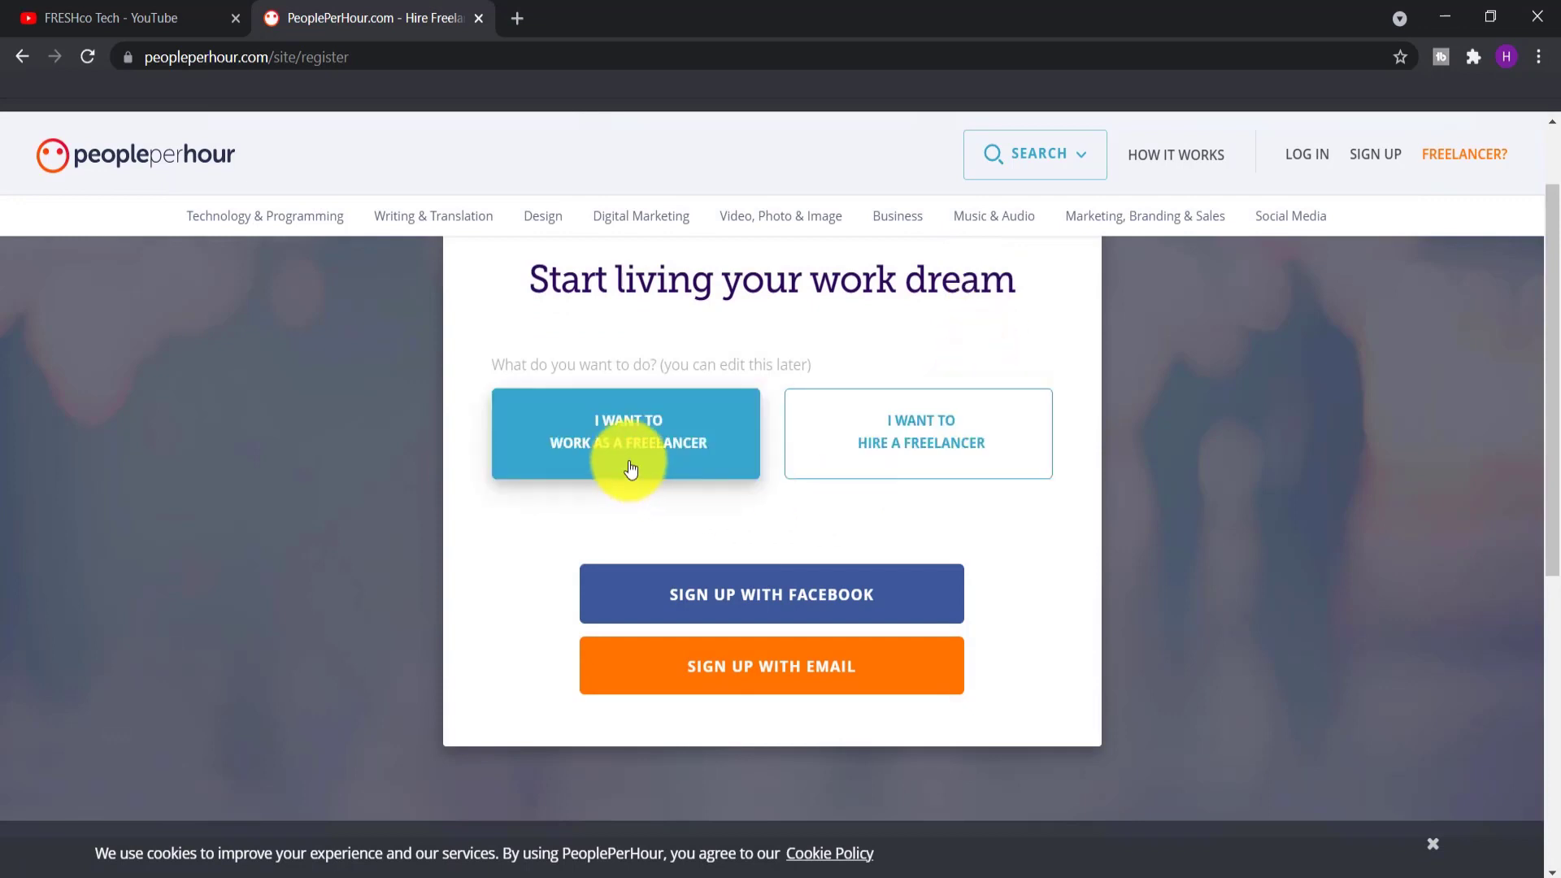
pyautogui.click(900, 432)
pyautogui.click(596, 441)
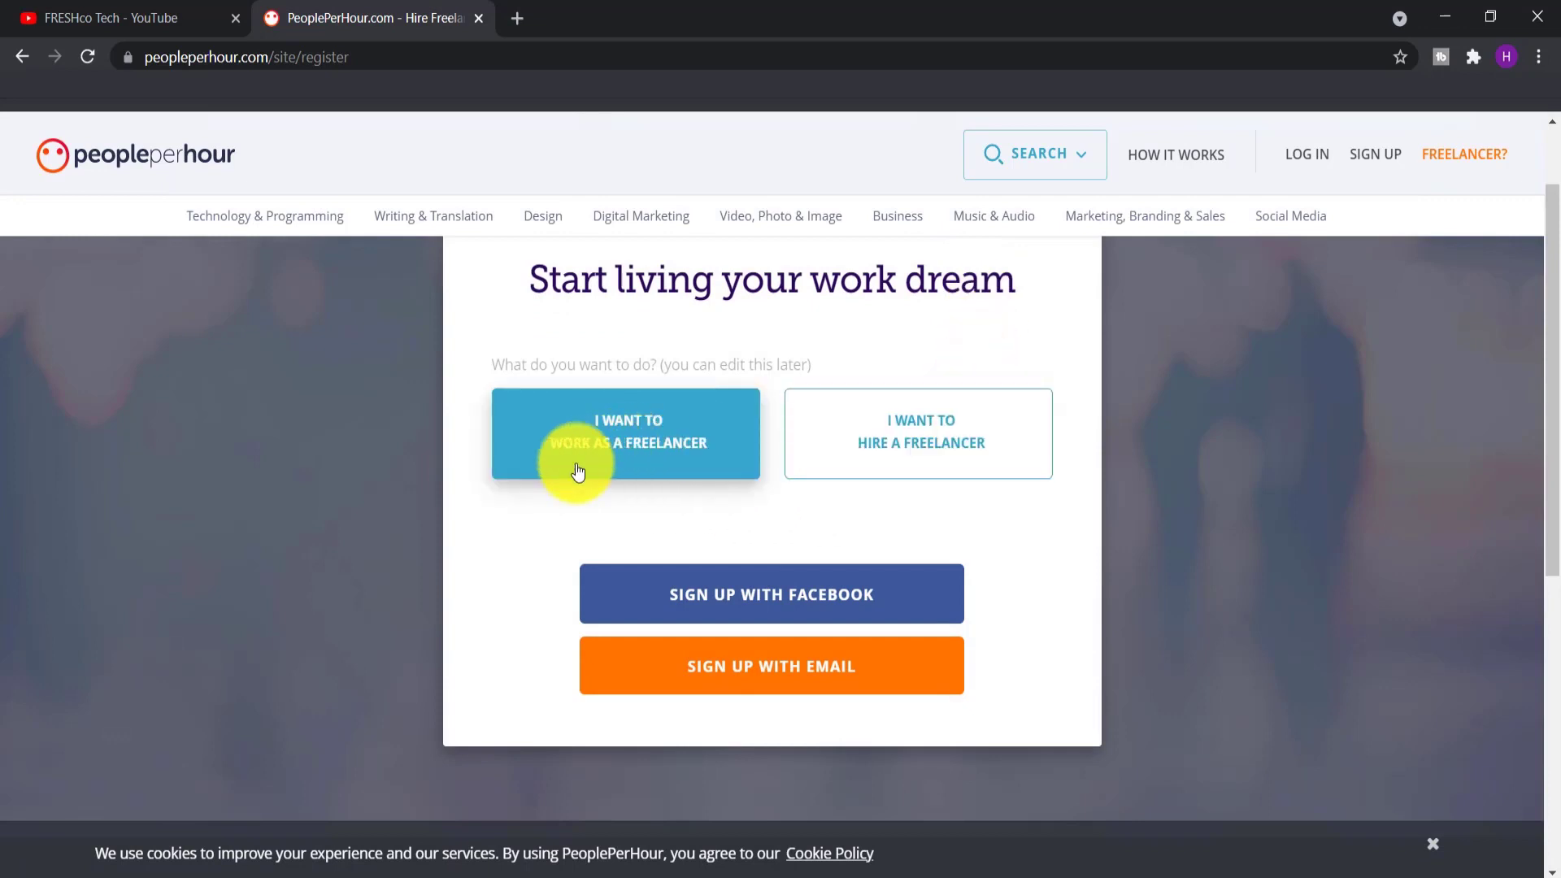
pyautogui.click(935, 444)
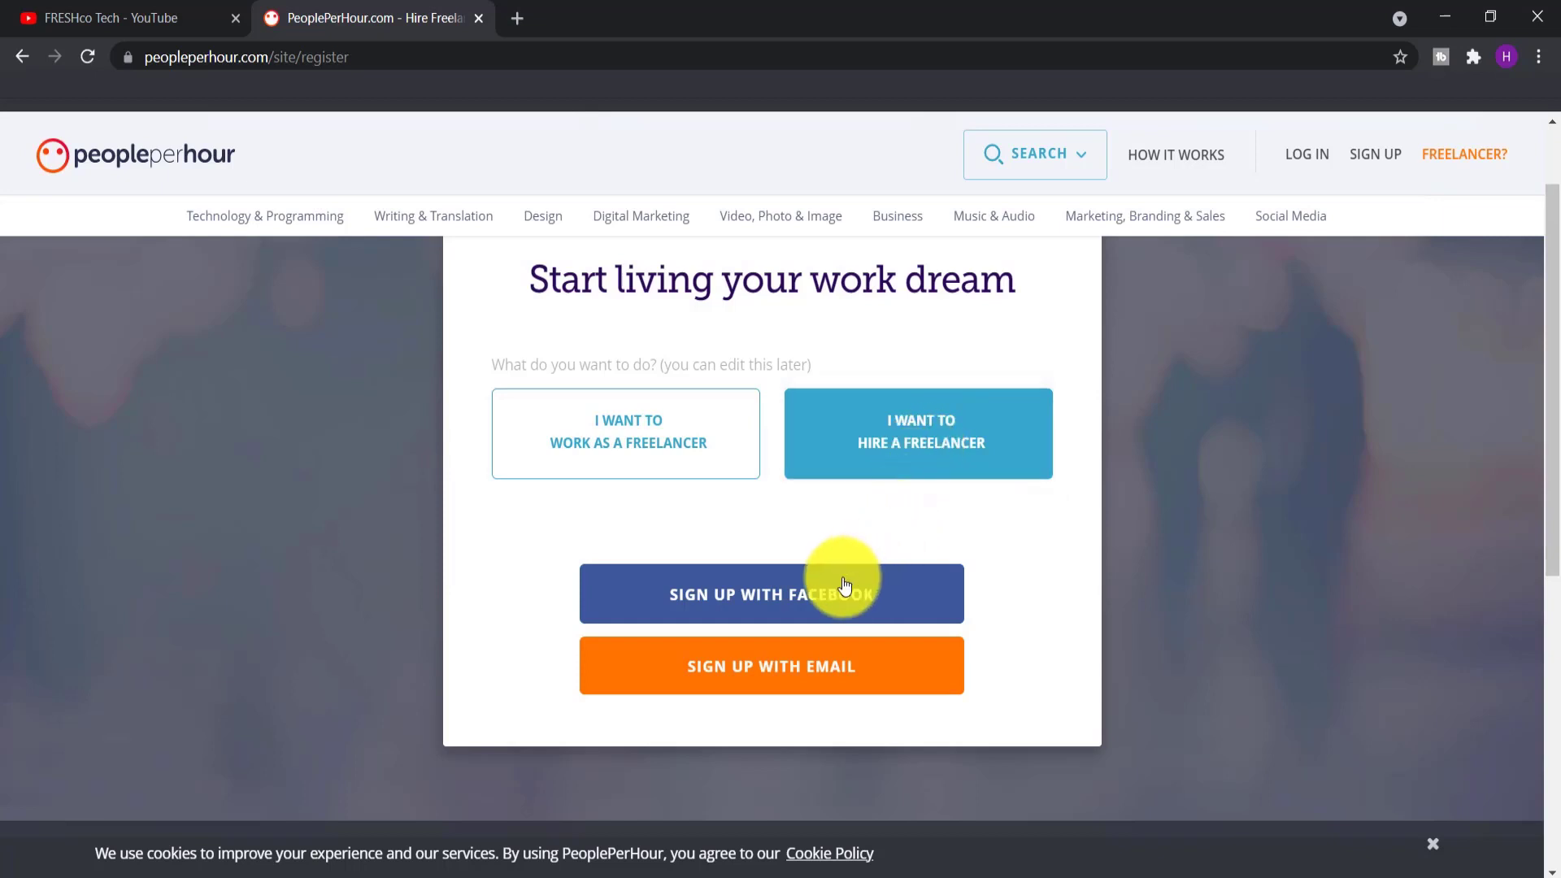
pyautogui.click(762, 665)
# Enter first and last name, change the email's last digit to 2, and submit
pyautogui.scroll(-1, 699, 610)
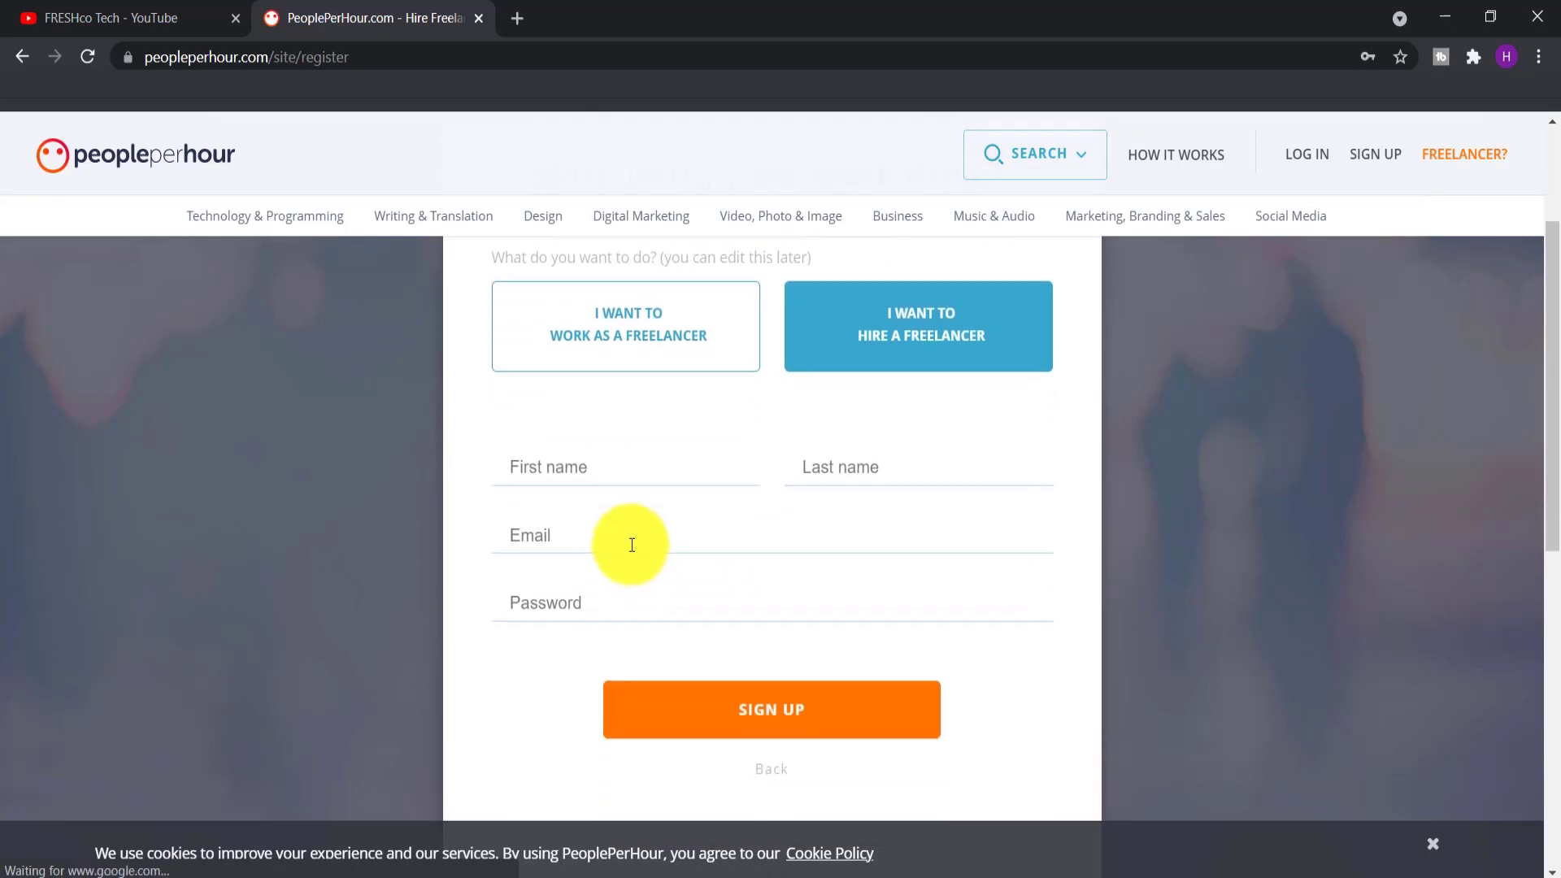
pyautogui.click(617, 461)
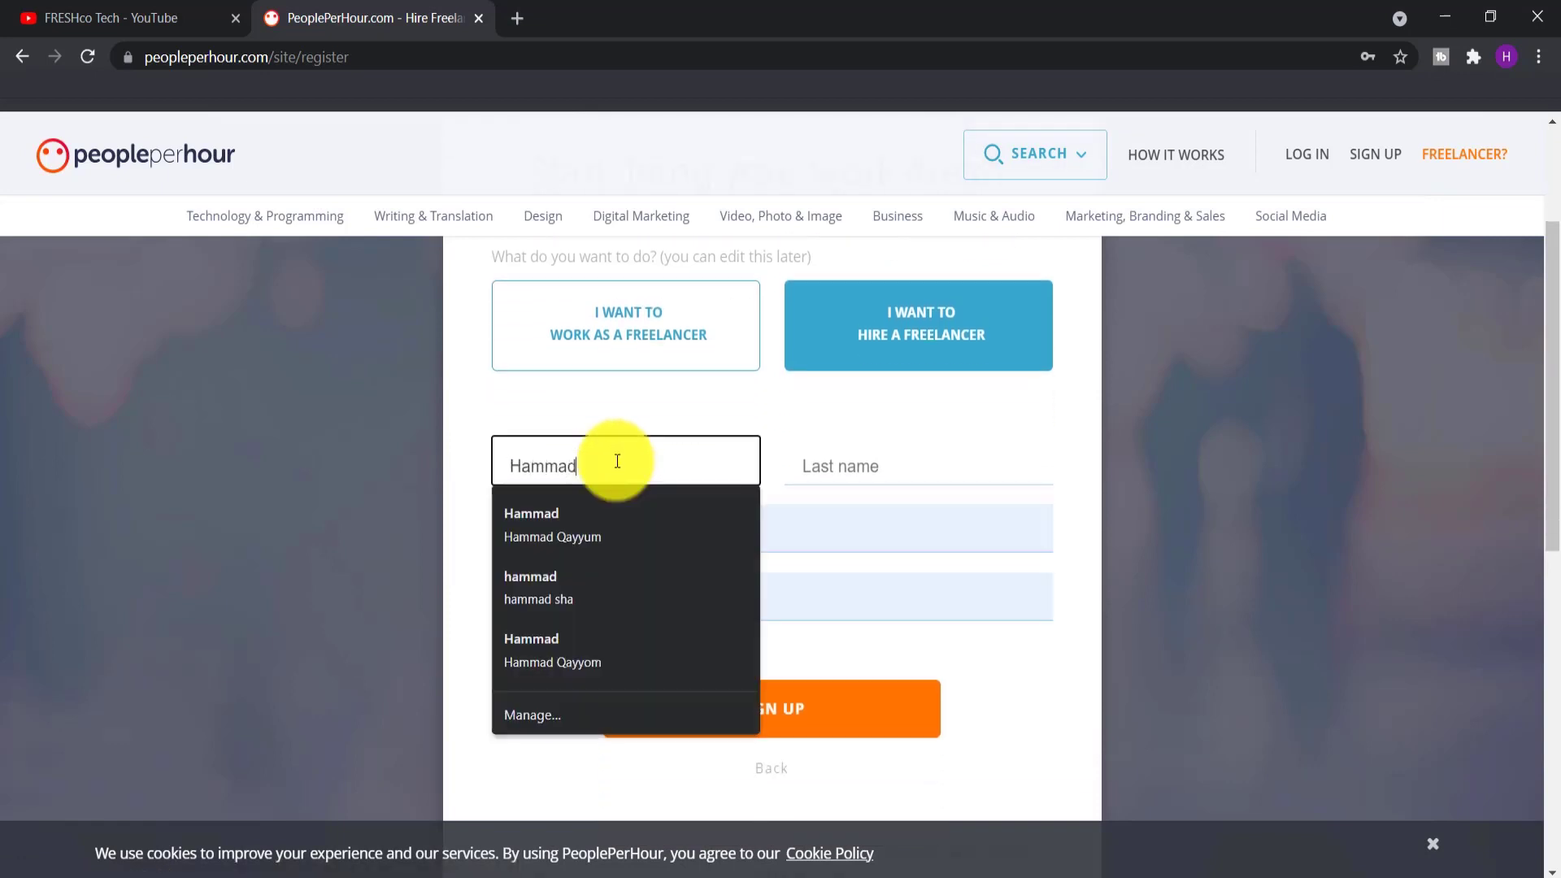
pyautogui.press('Tab')
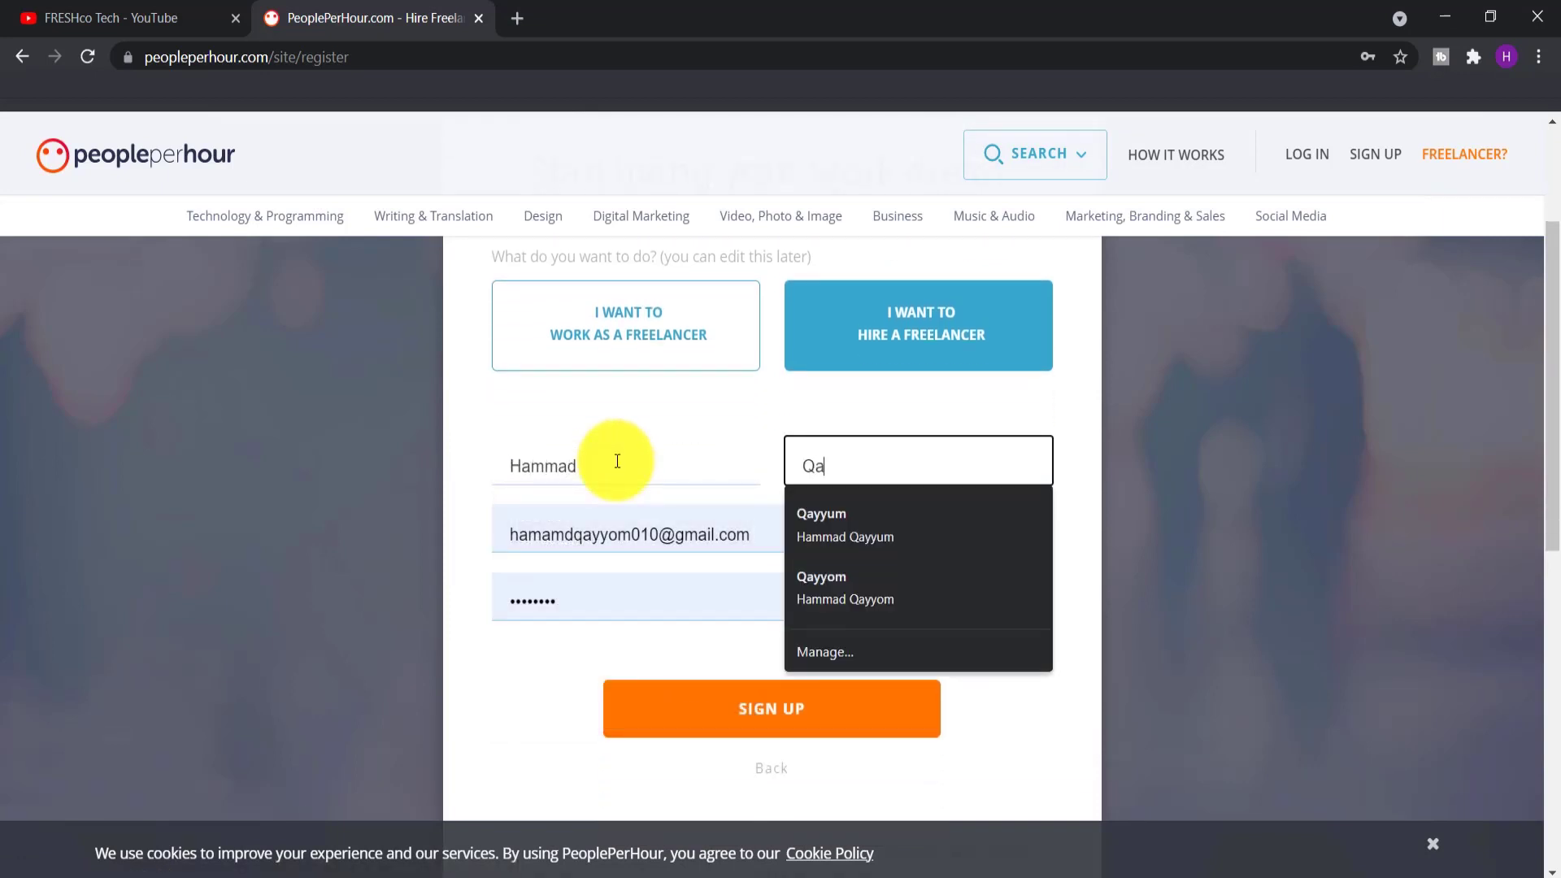
pyautogui.press('Tab')
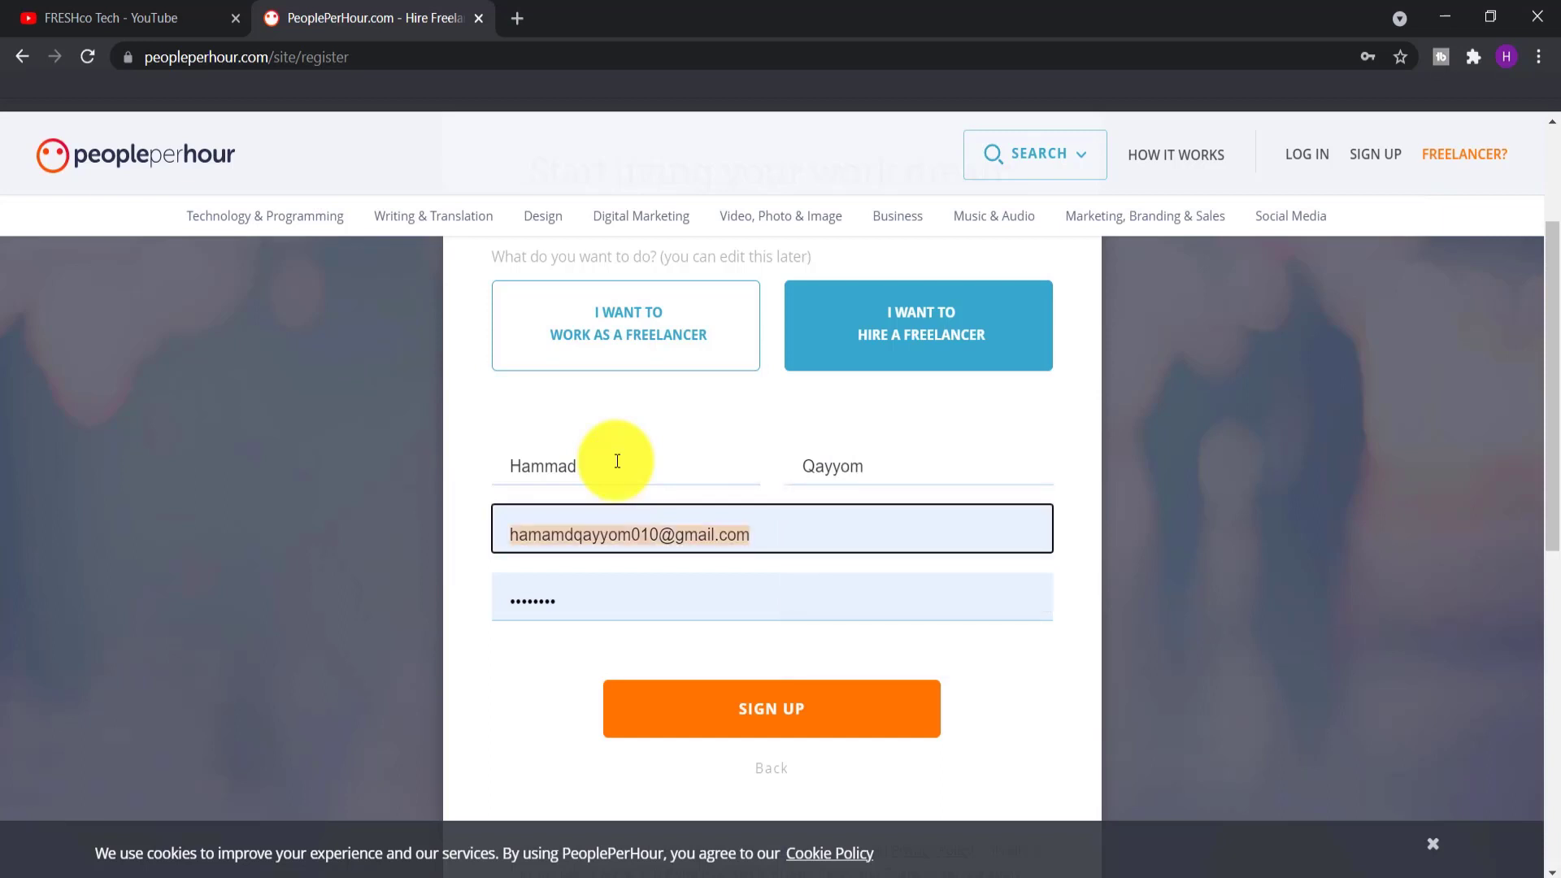
pyautogui.click(651, 530)
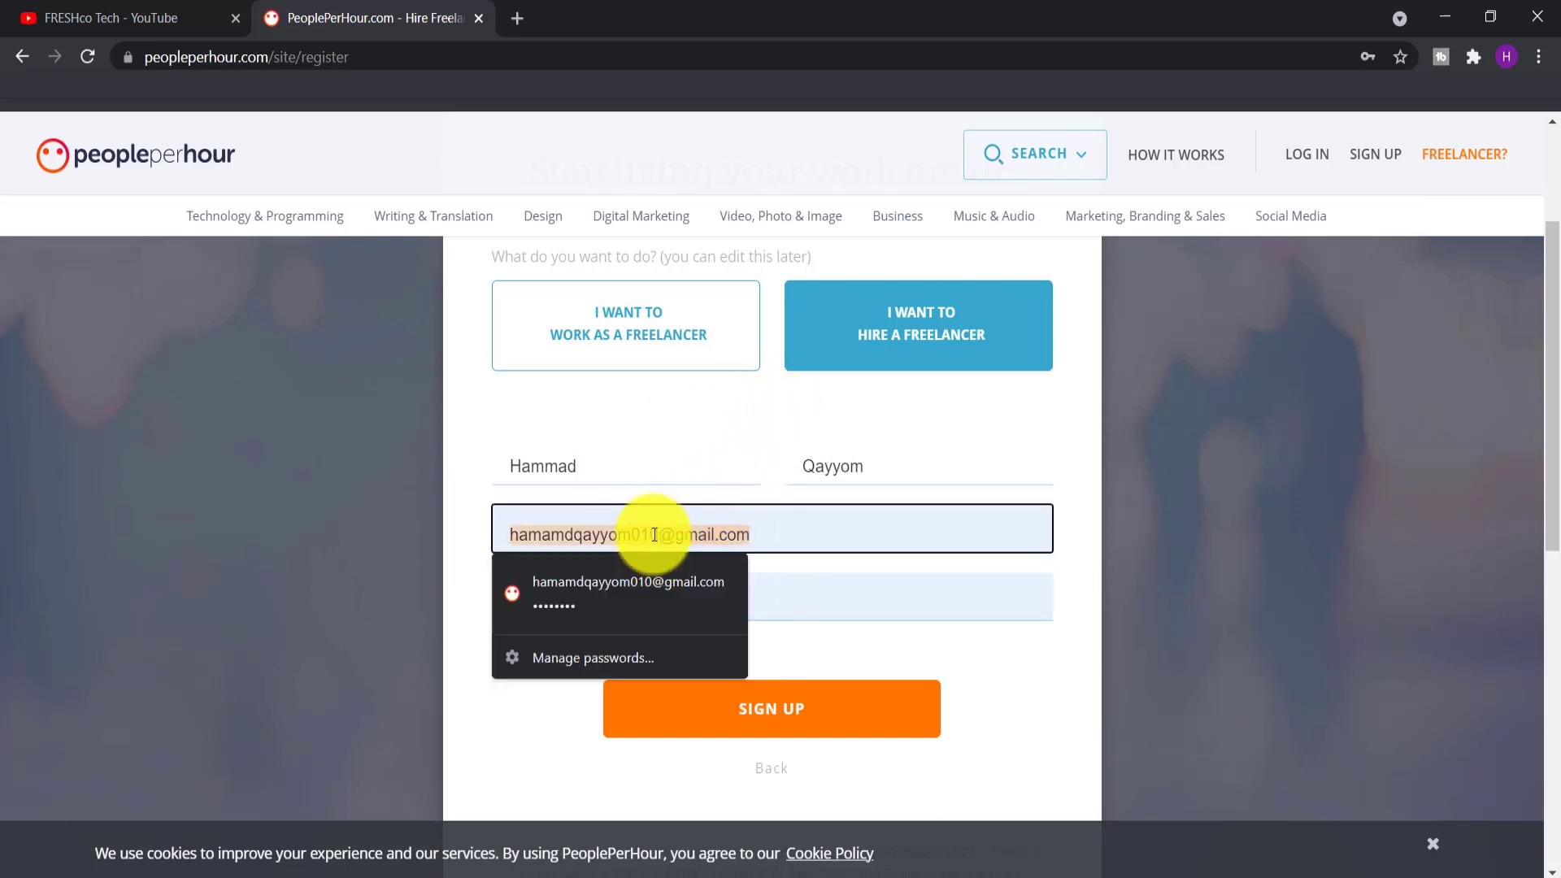
pyautogui.click(667, 525)
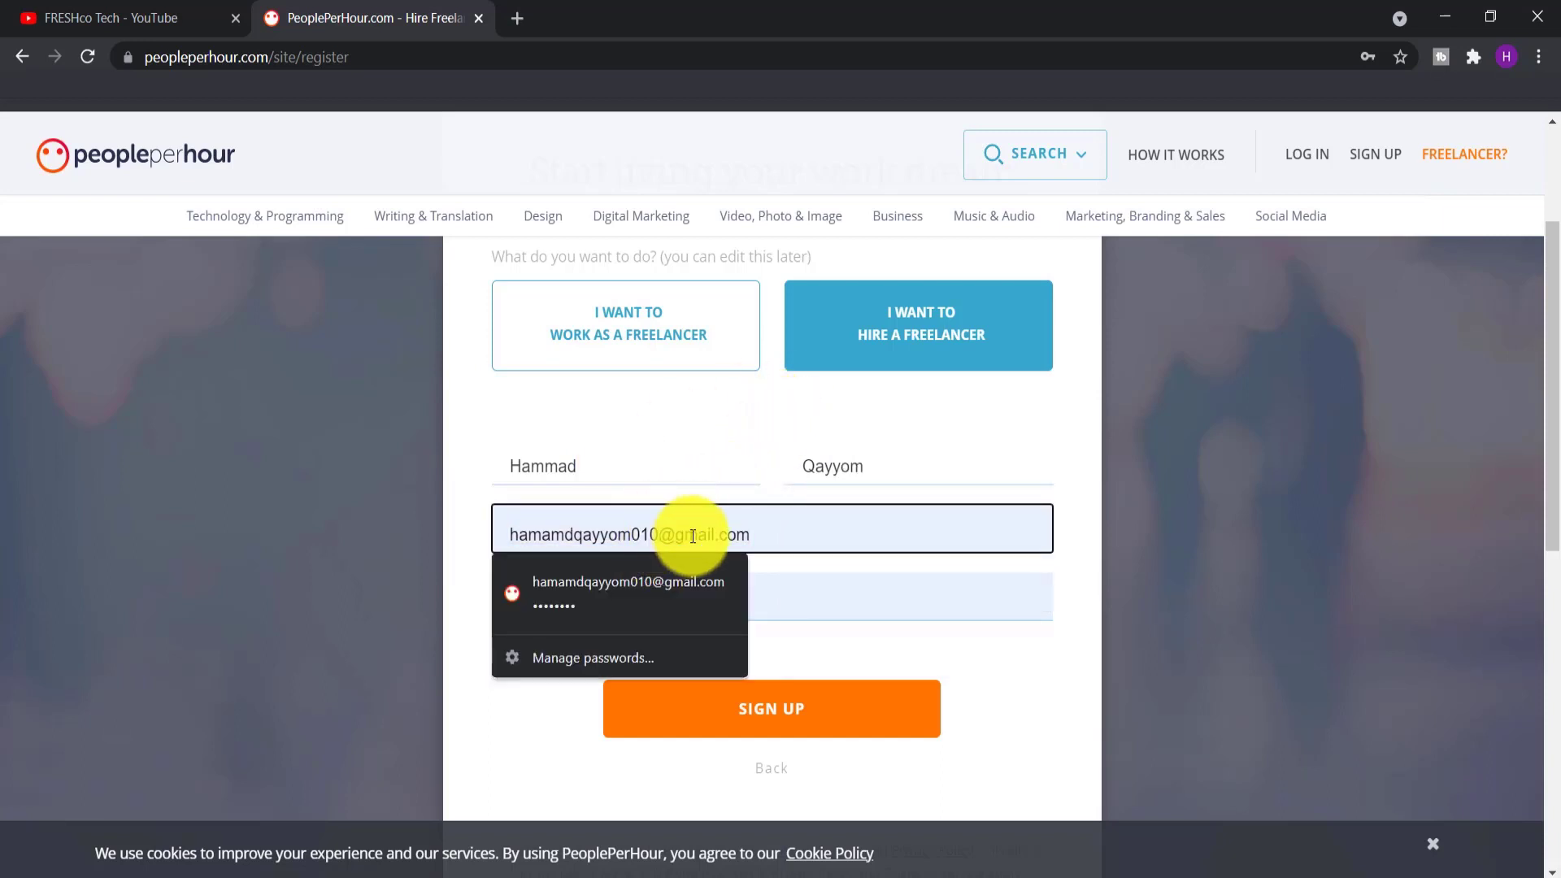
pyautogui.press('BackSpace')
pyautogui.write('2')
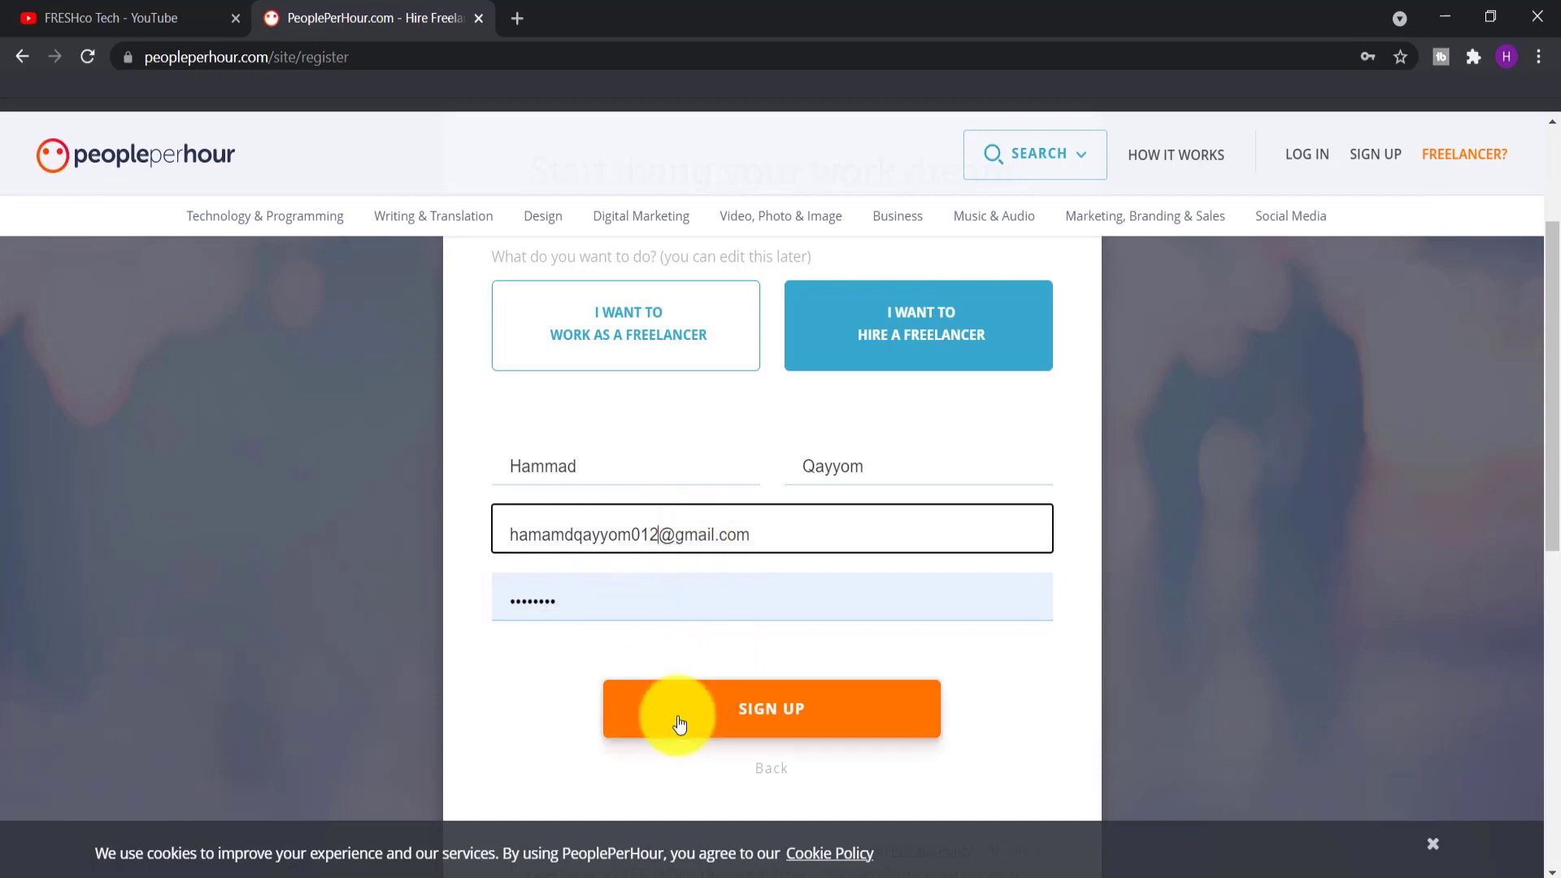
pyautogui.click(680, 713)
# Confirm registration, dismiss the browser's save-password prompt, and review the welcome page options
pyautogui.scroll(-3, 656, 672)
pyautogui.click(743, 505)
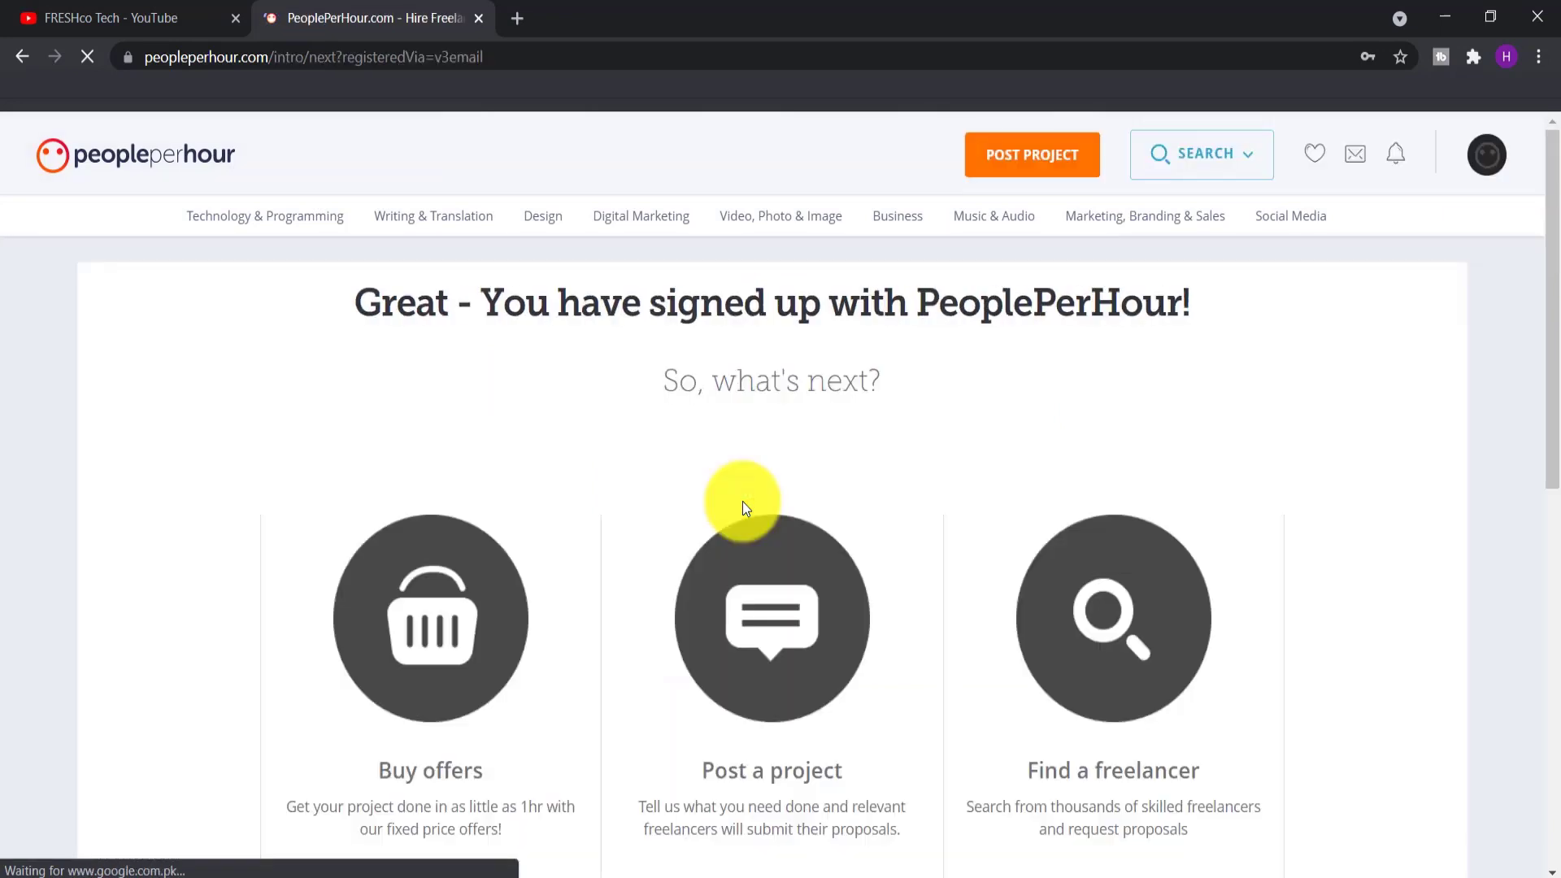
pyautogui.click(1315, 366)
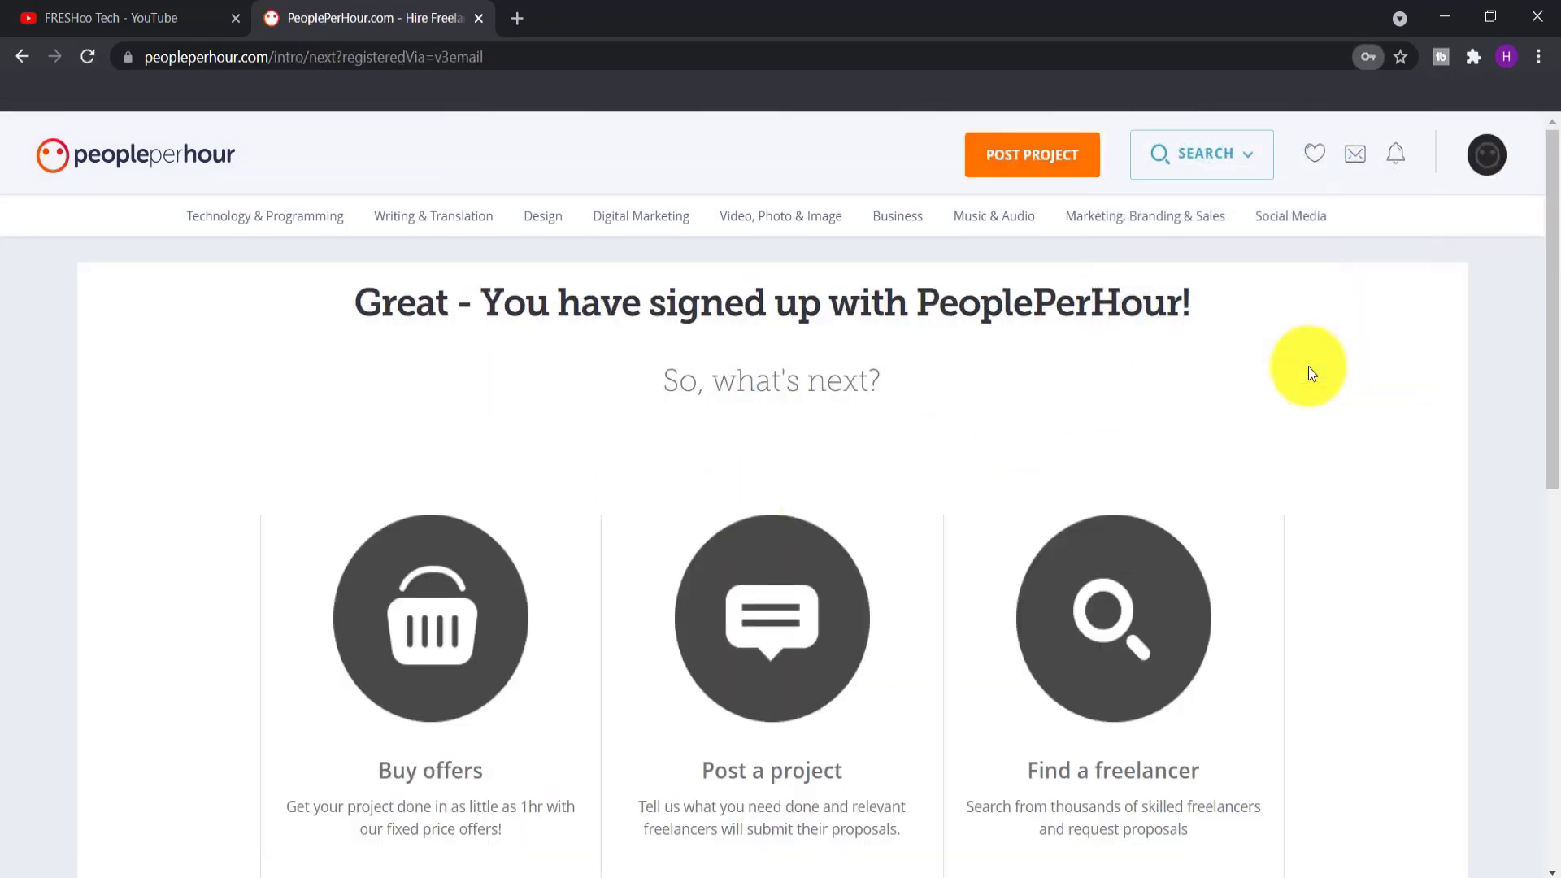
pyautogui.scroll(-1, 776, 506)
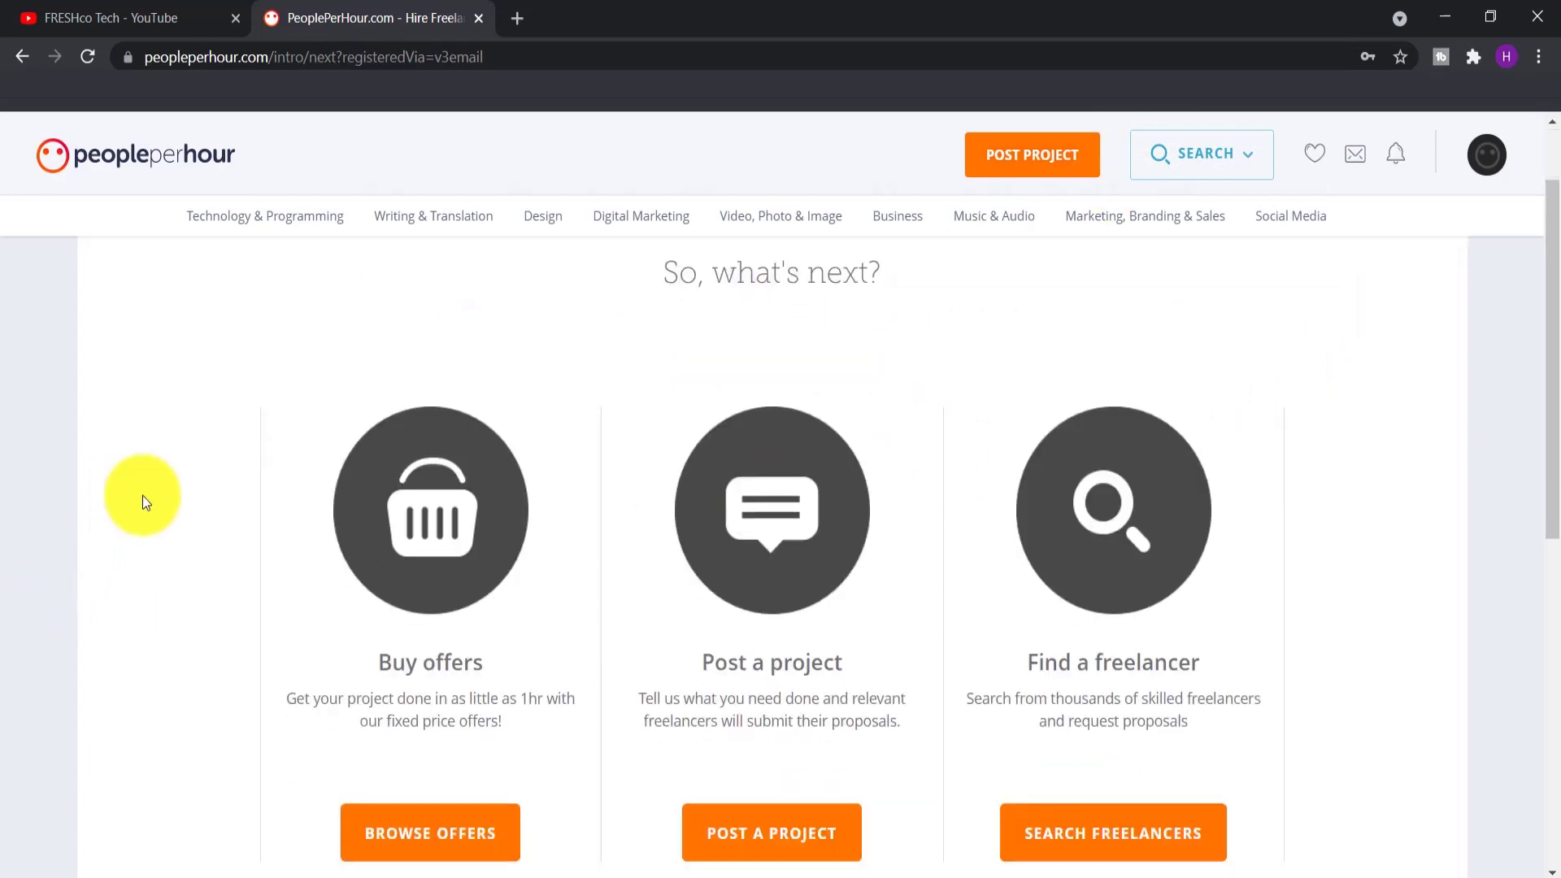
pyautogui.scroll(1, 962, 473)
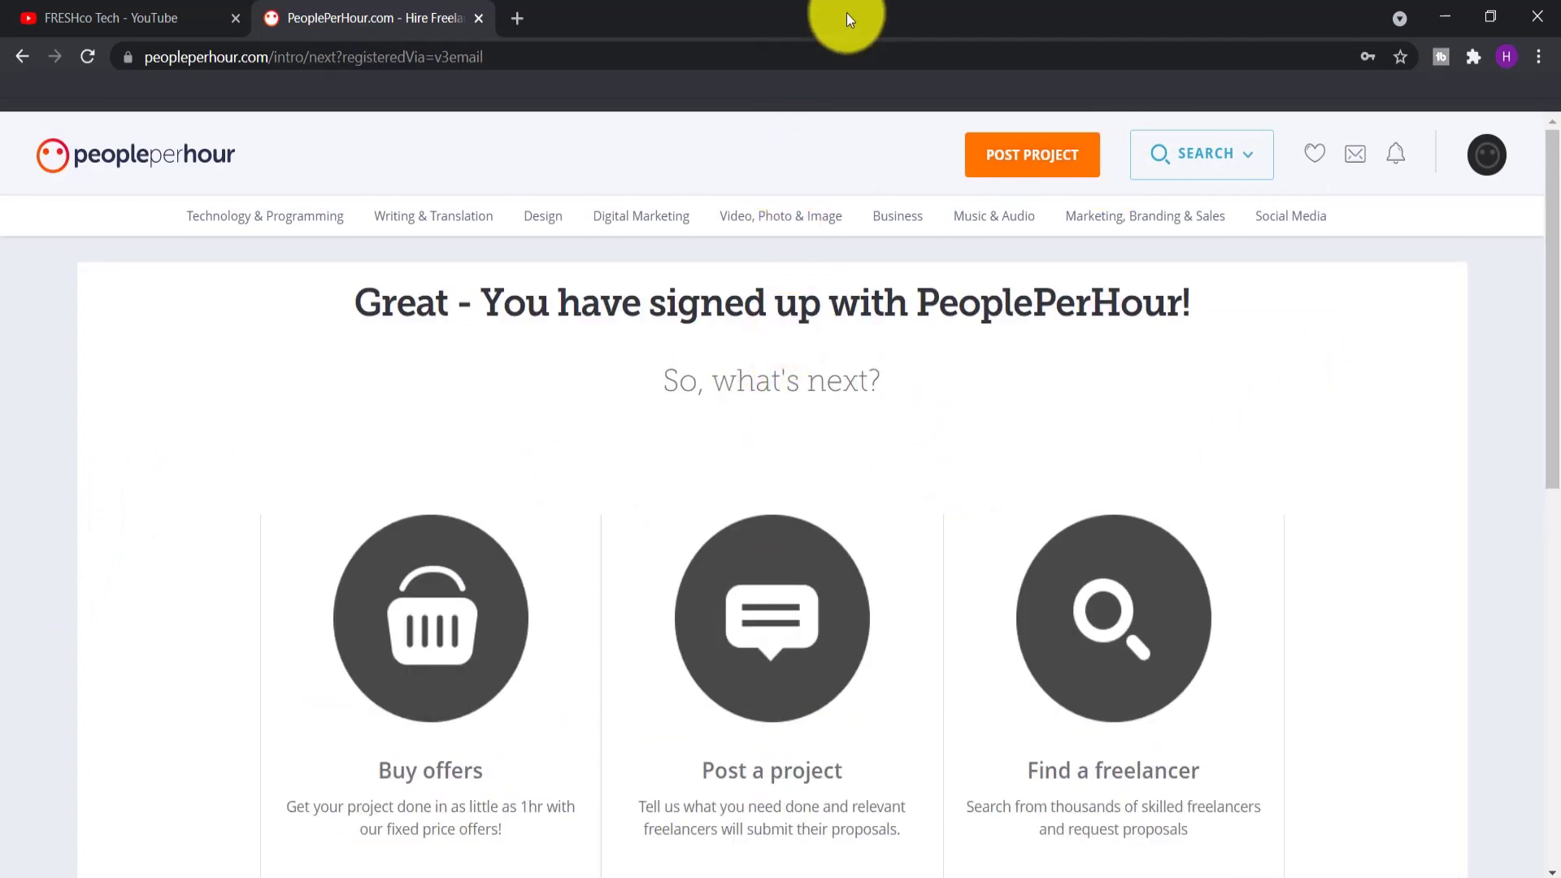
pyautogui.scroll(-1, 836, 453)
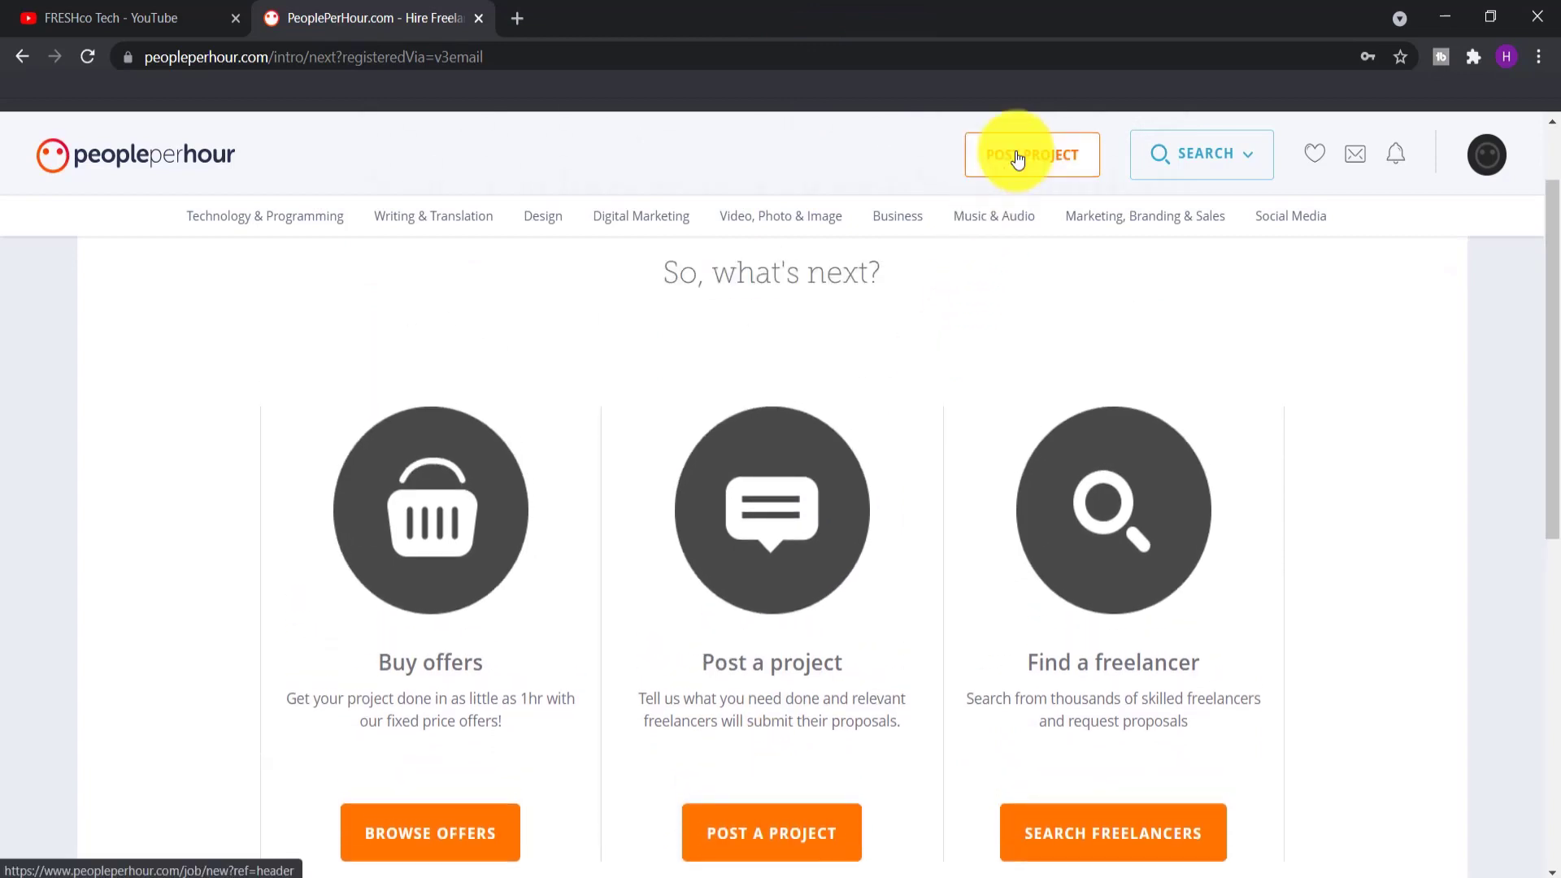
# Start a new project with category Design and subcategory Web Design, then continue
pyautogui.click(1017, 157)
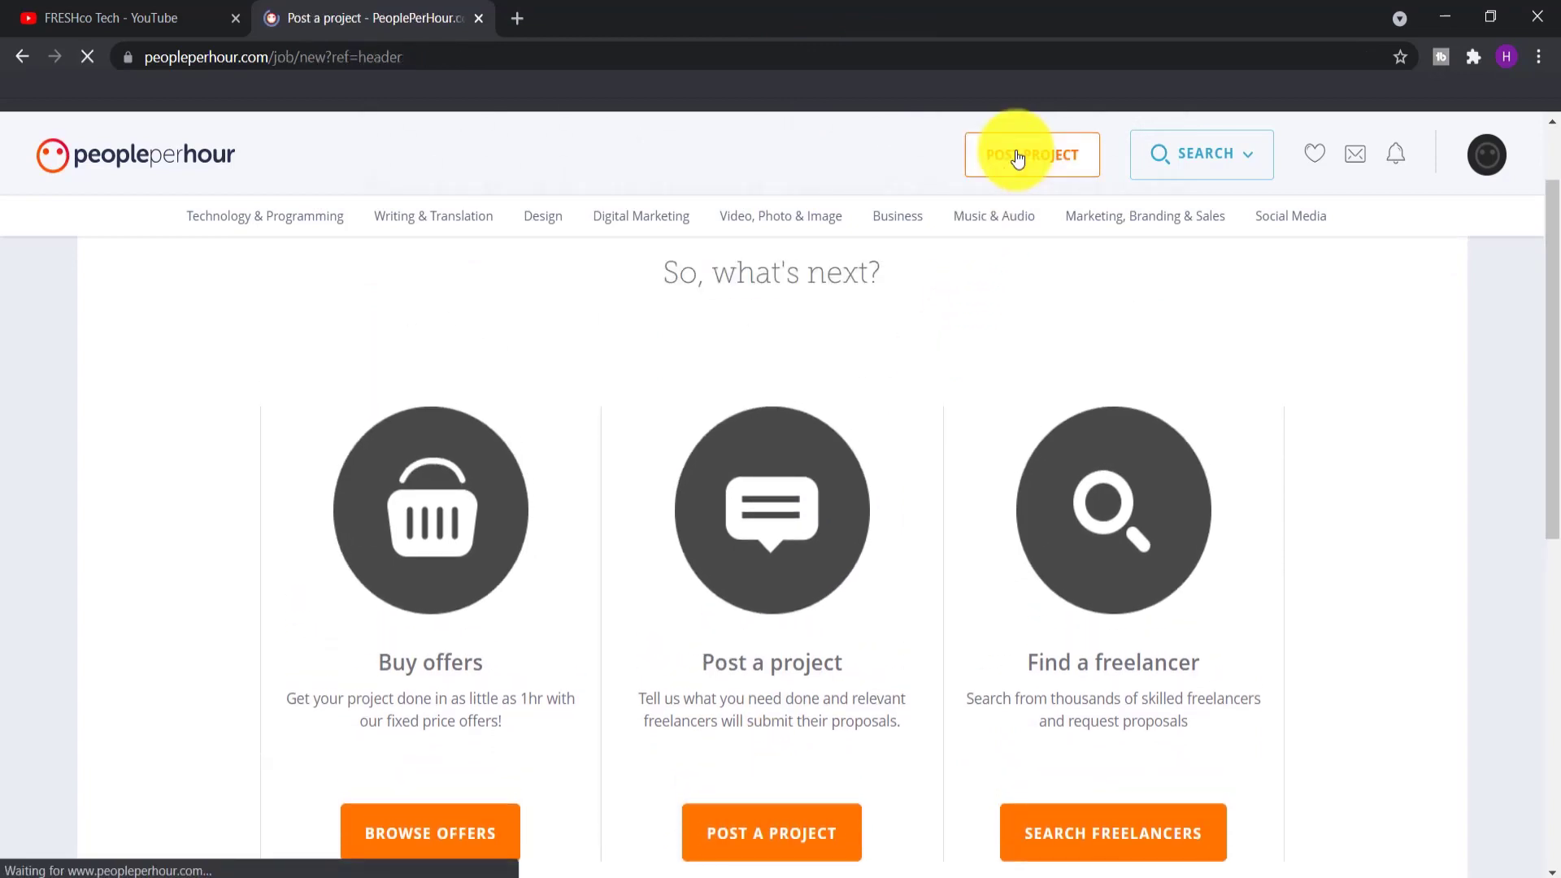
pyautogui.scroll(-1, 231, 349)
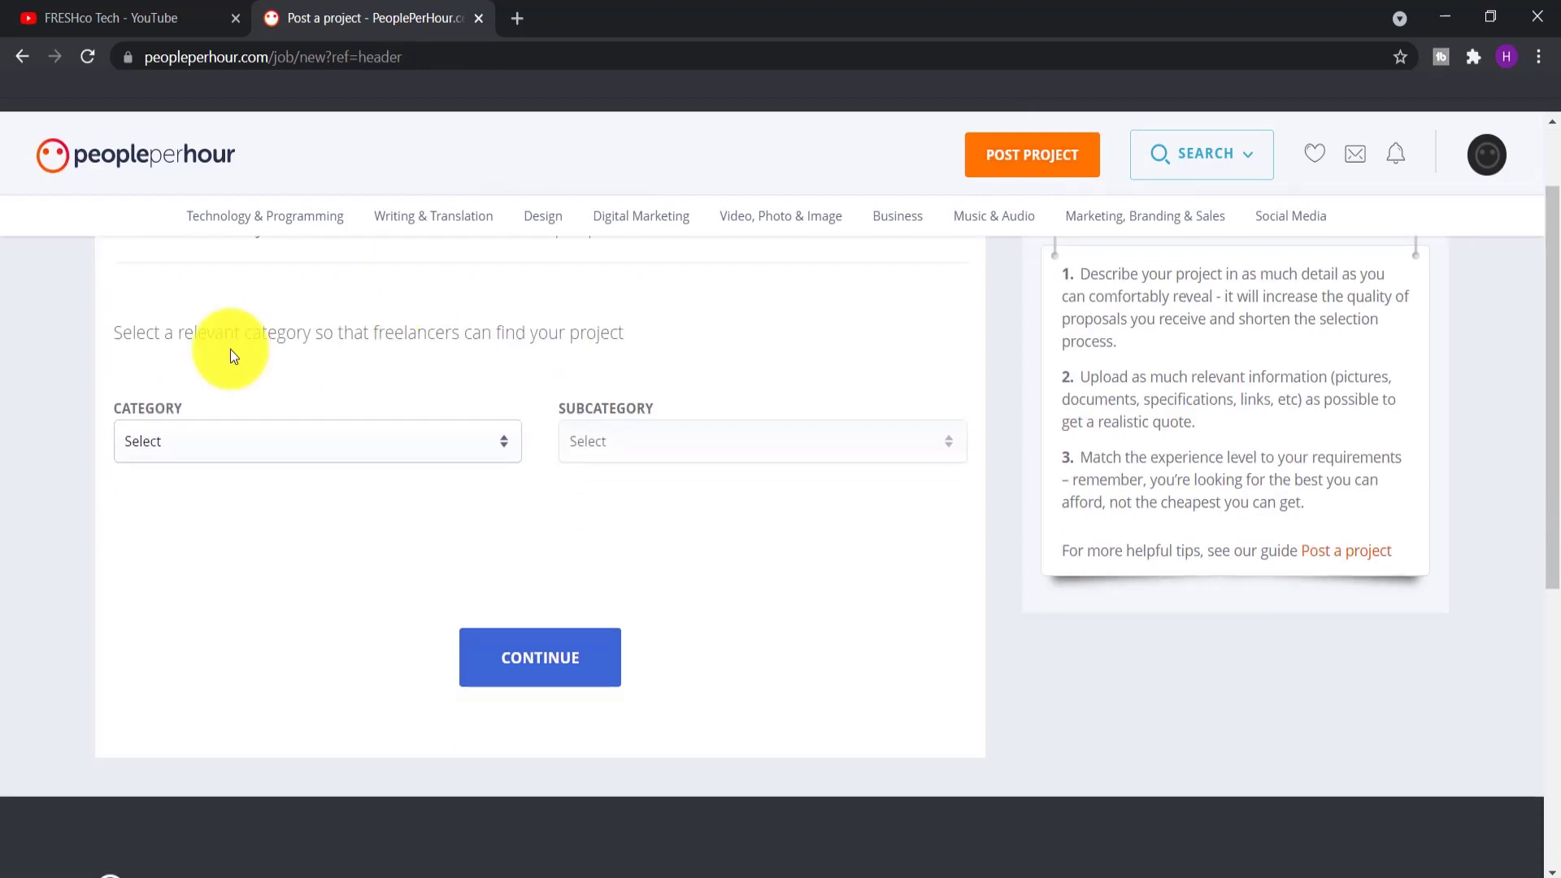
pyautogui.scroll(1, 202, 344)
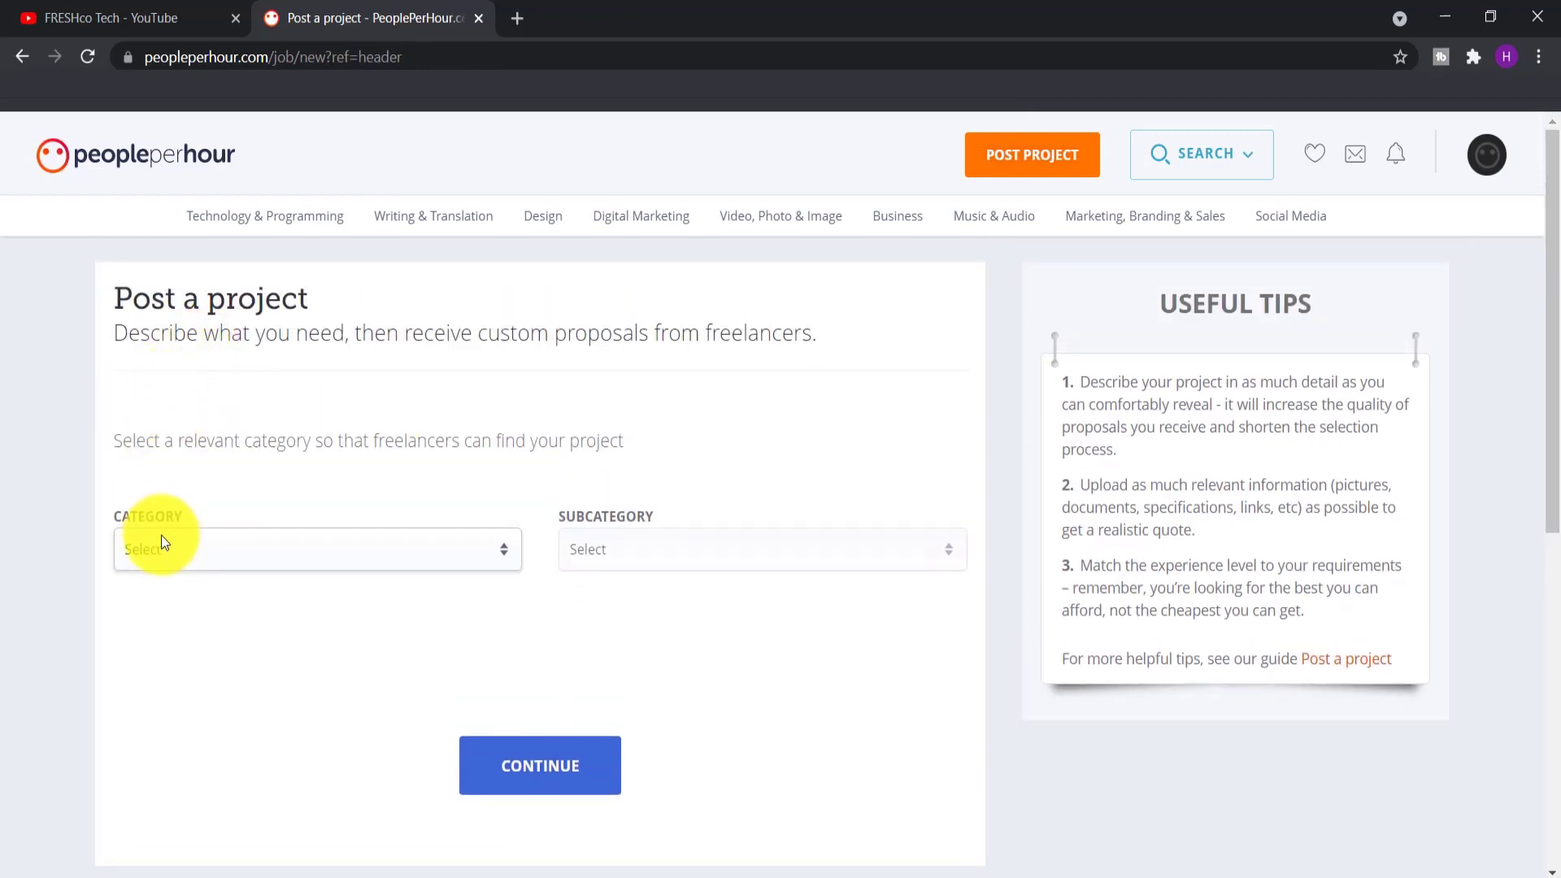
pyautogui.click(161, 540)
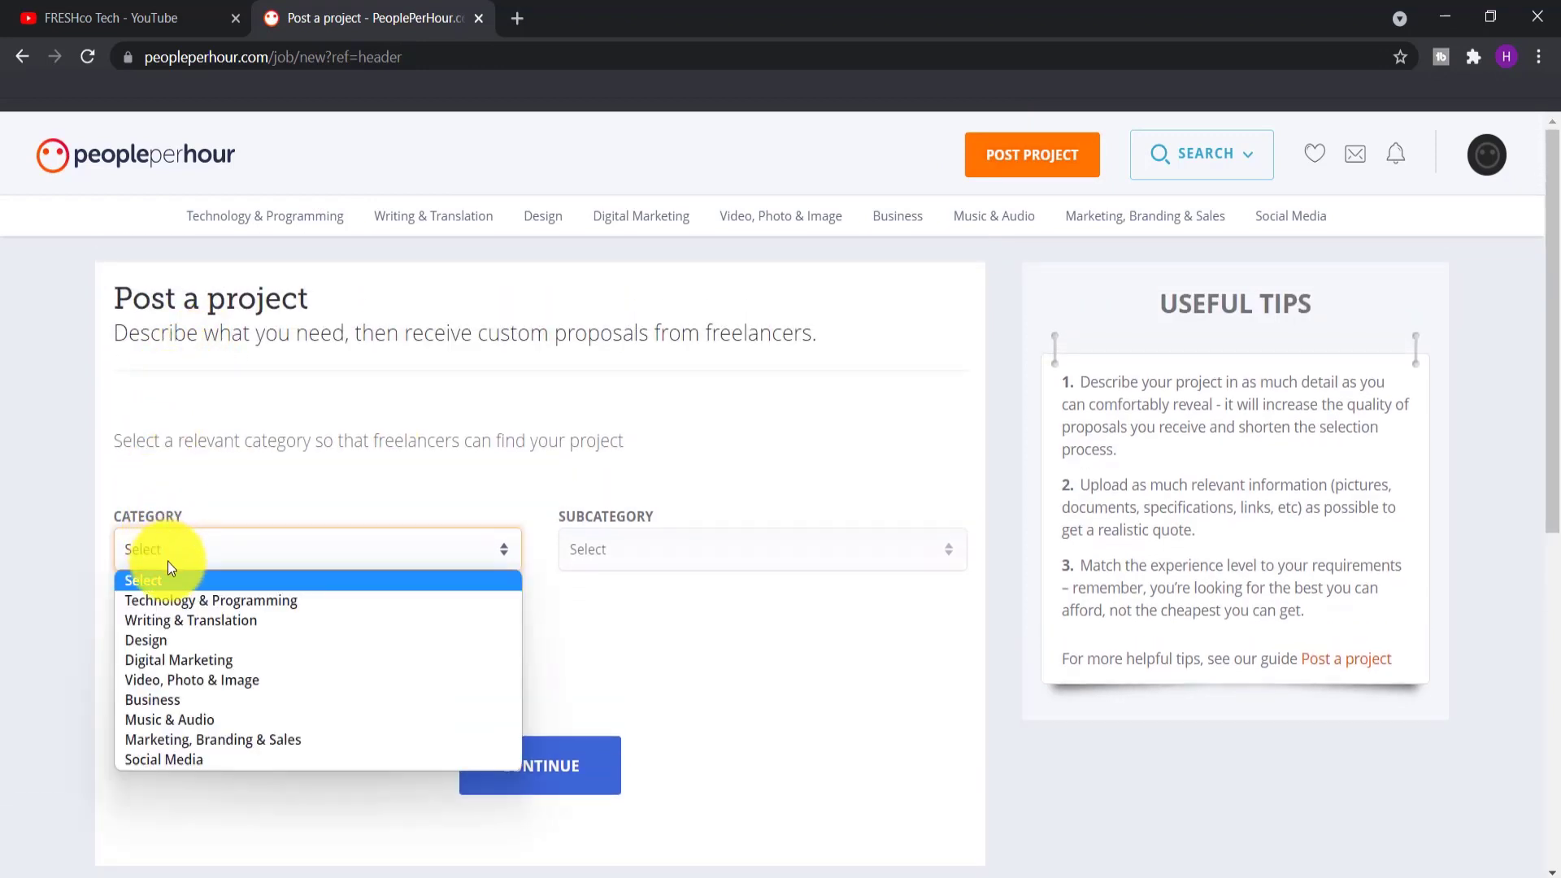
pyautogui.scroll(-2, 167, 561)
pyautogui.click(200, 444)
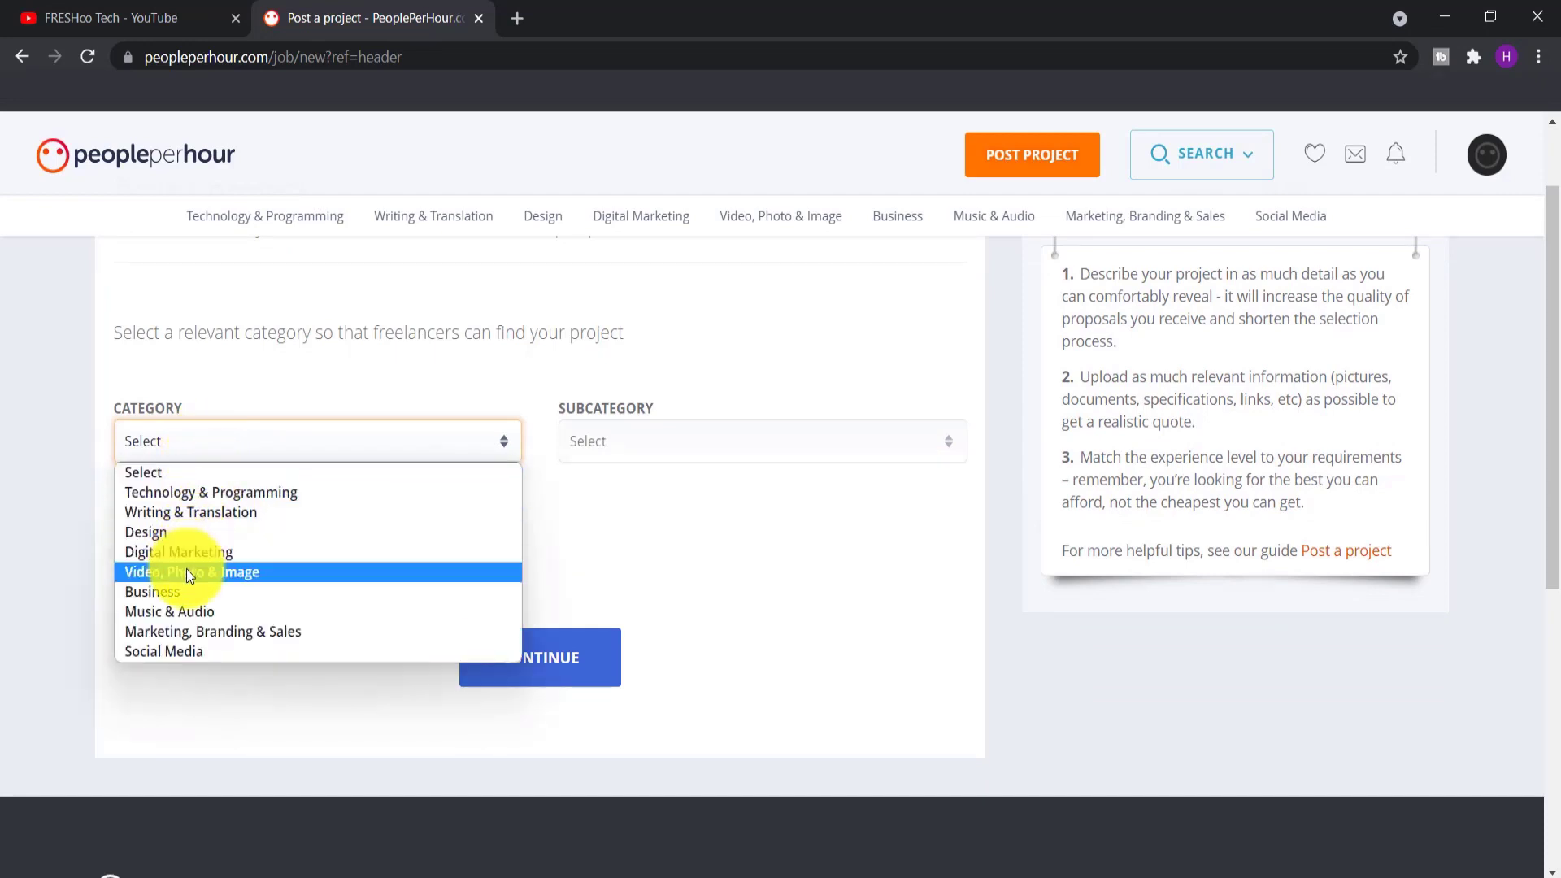
pyautogui.click(150, 534)
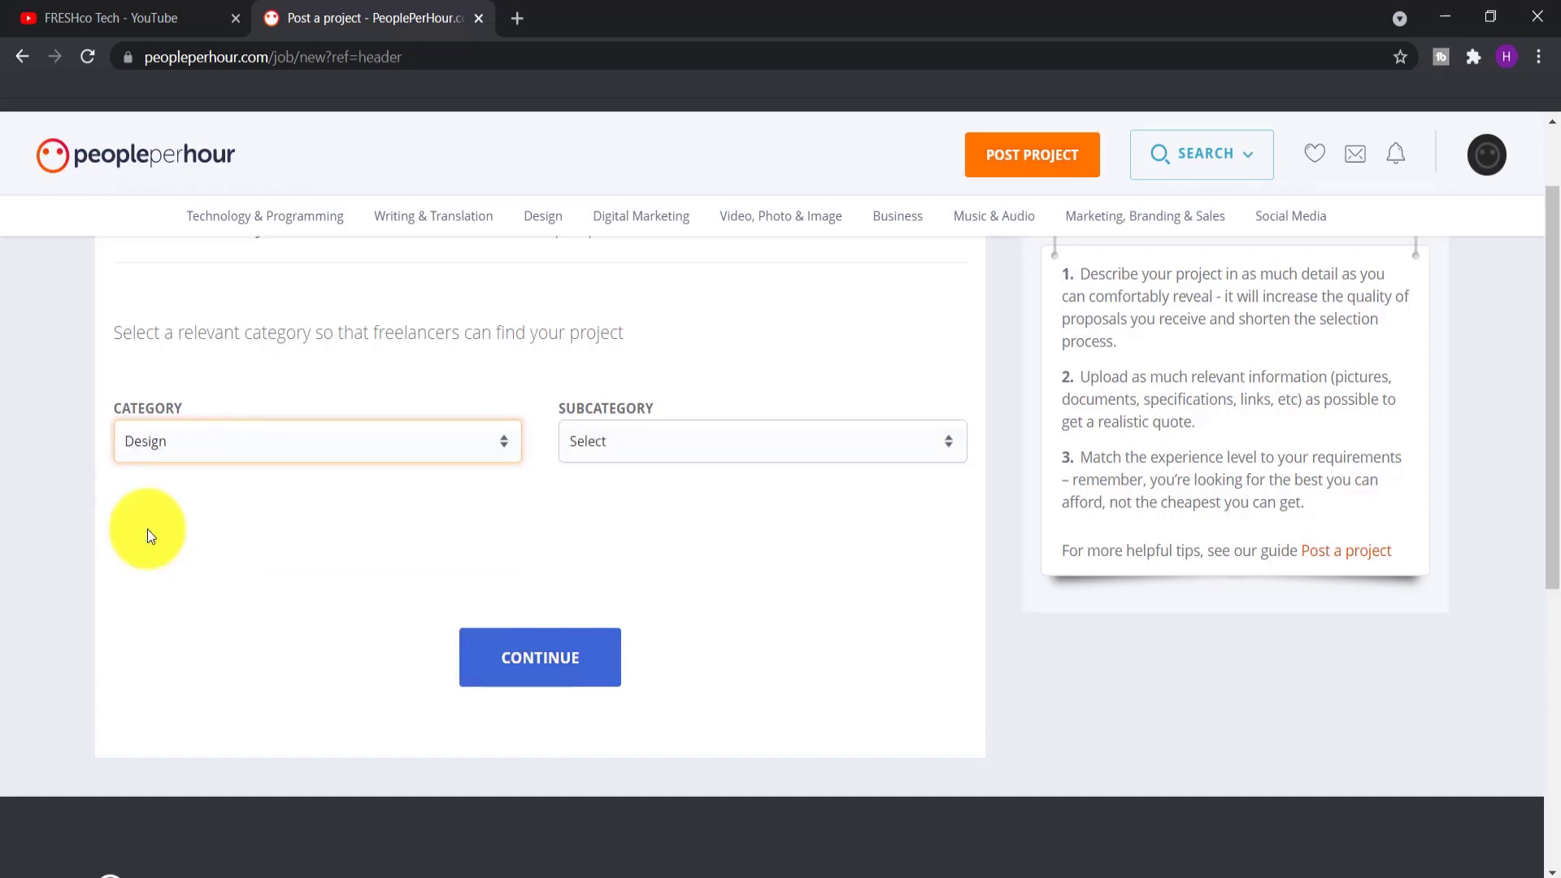
pyautogui.click(572, 446)
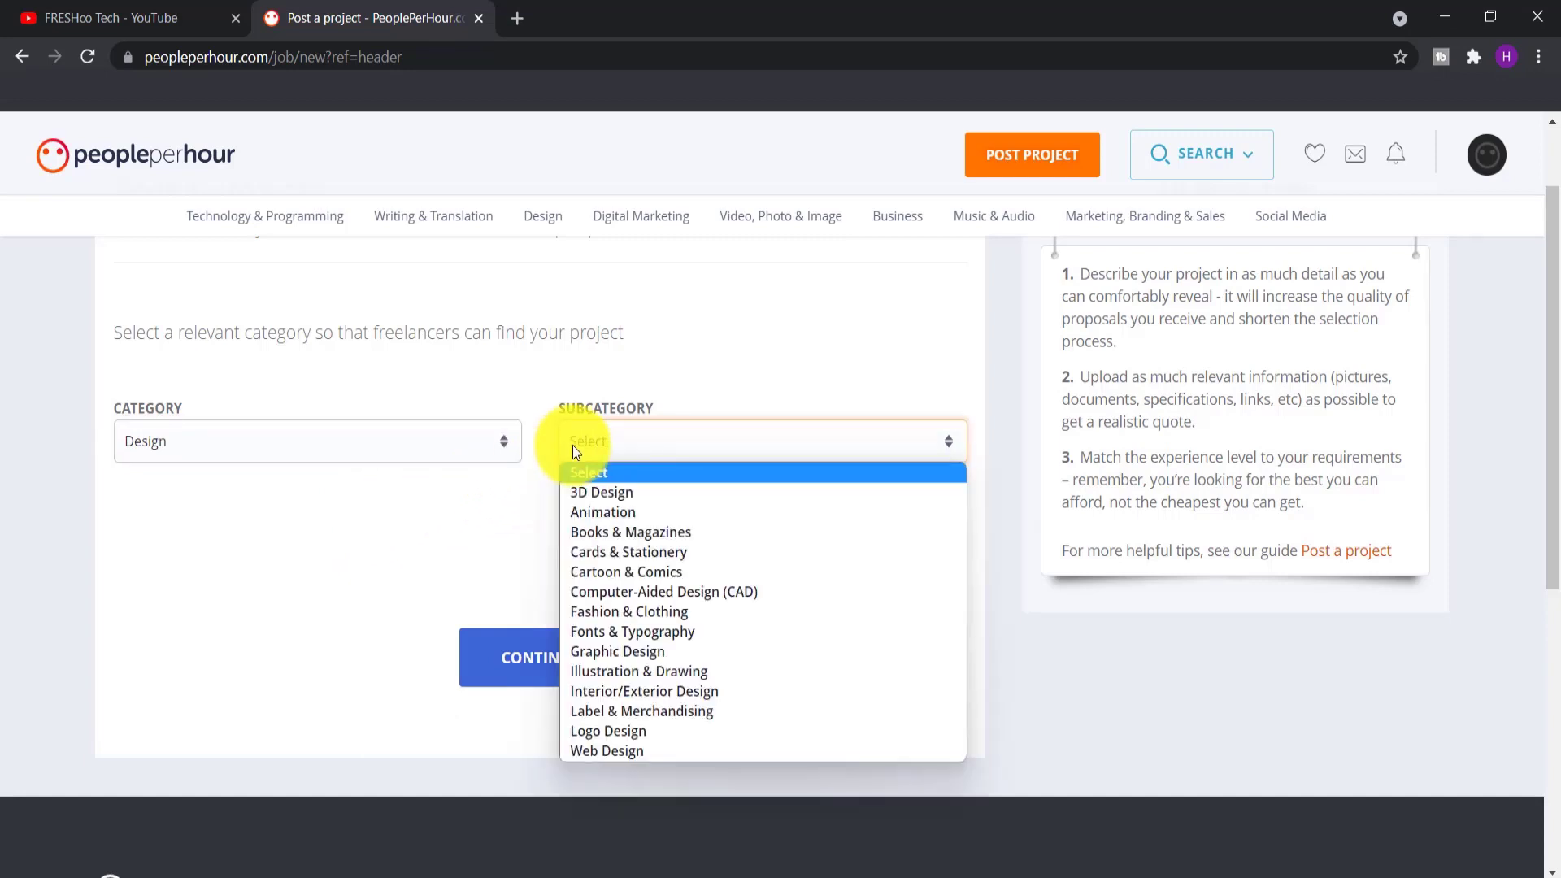
pyautogui.click(598, 749)
pyautogui.click(559, 679)
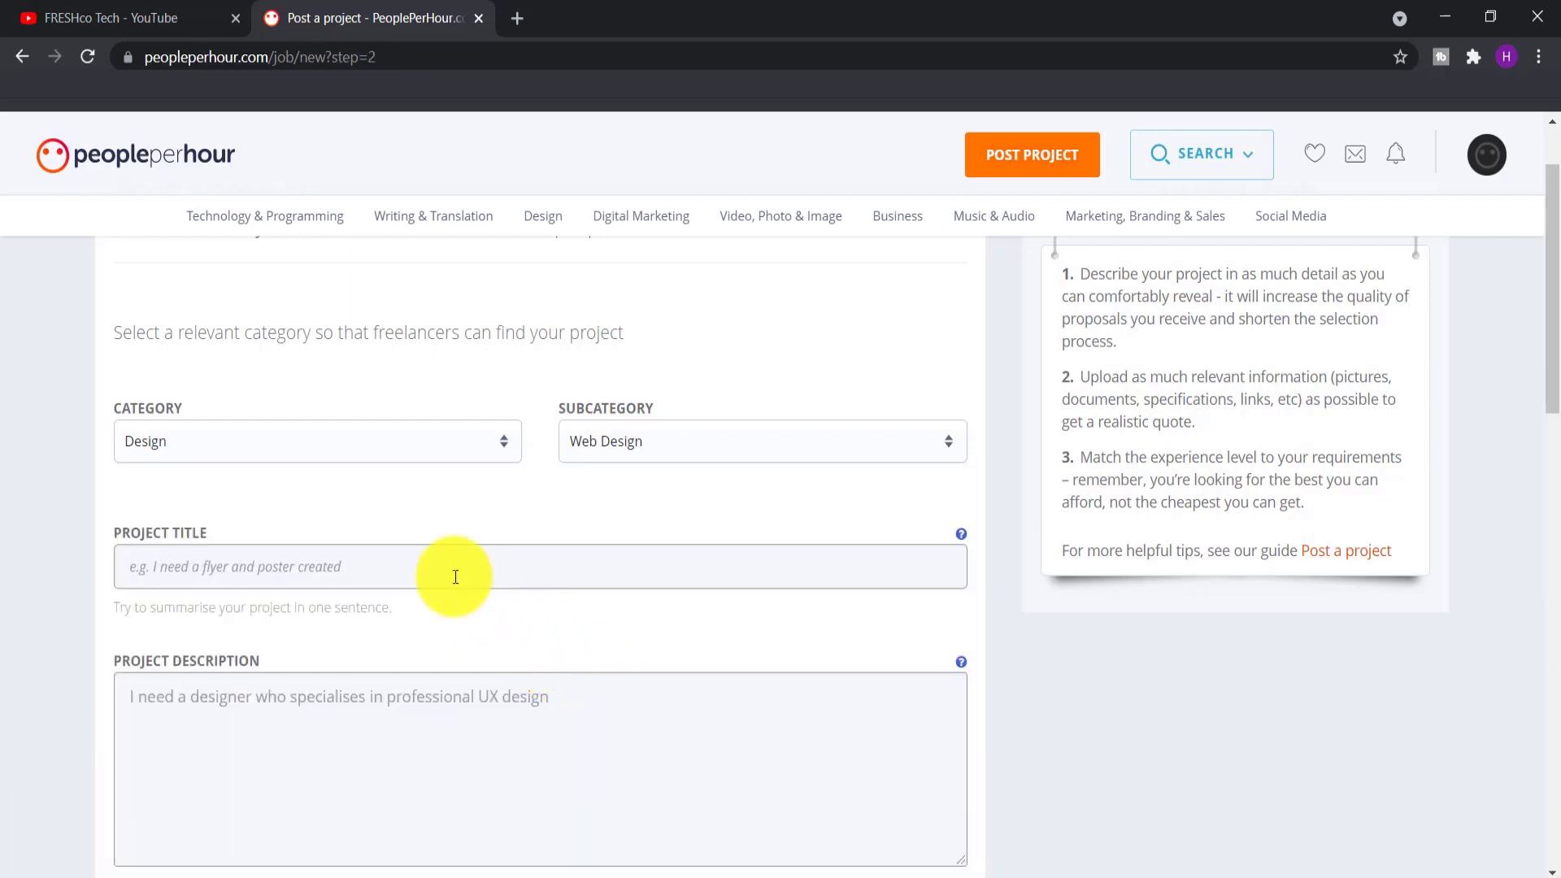
# Scroll through the blank Web Design project form
pyautogui.scroll(-1, 419, 548)
pyautogui.scroll(-3, 277, 501)
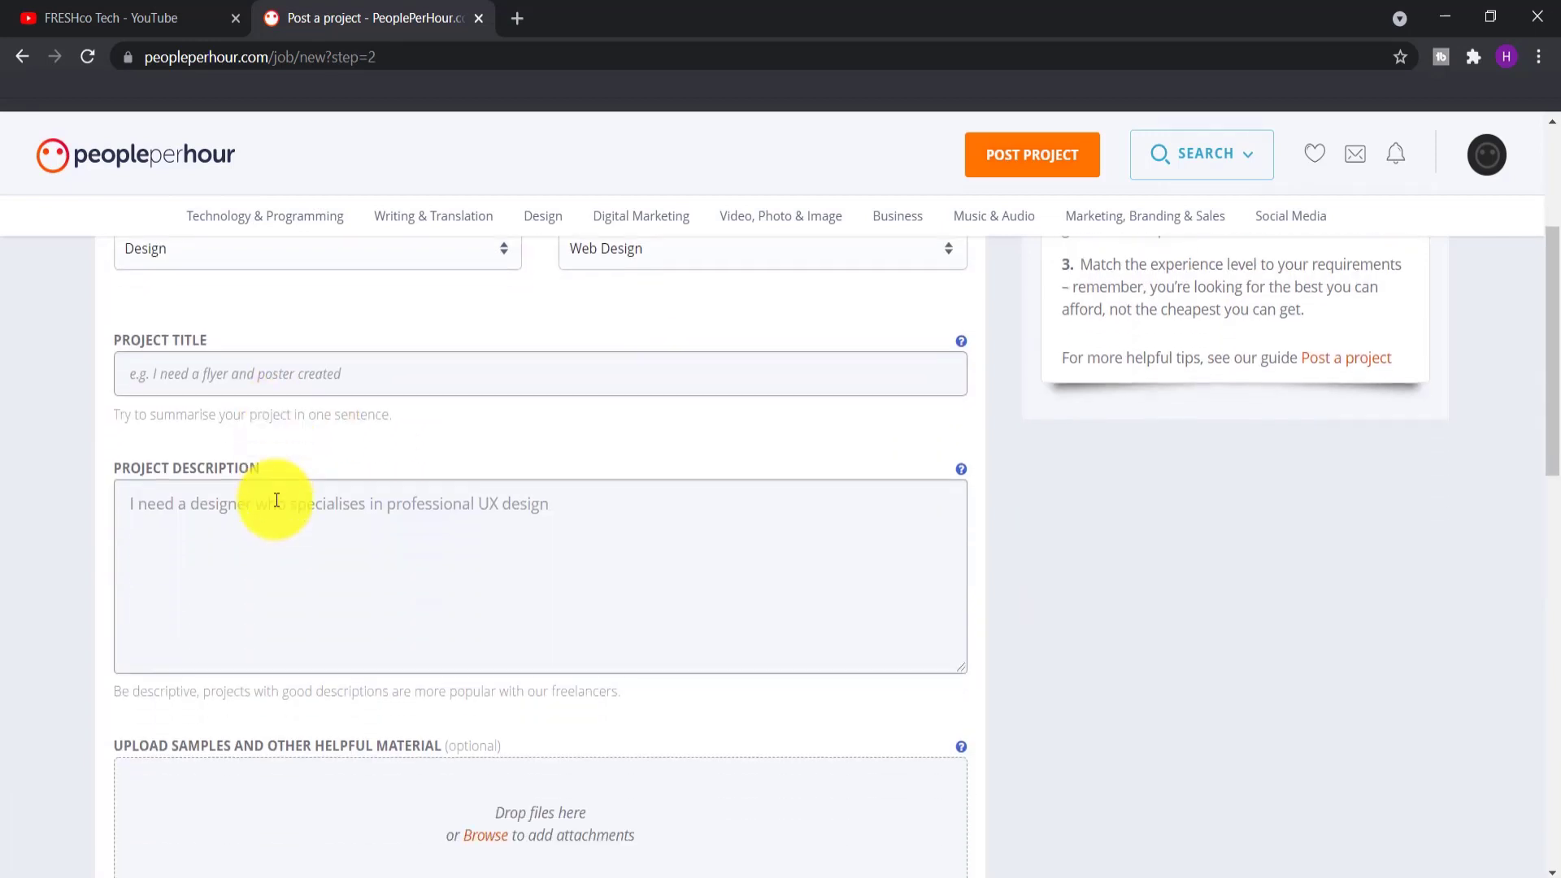
pyautogui.scroll(-4, 276, 501)
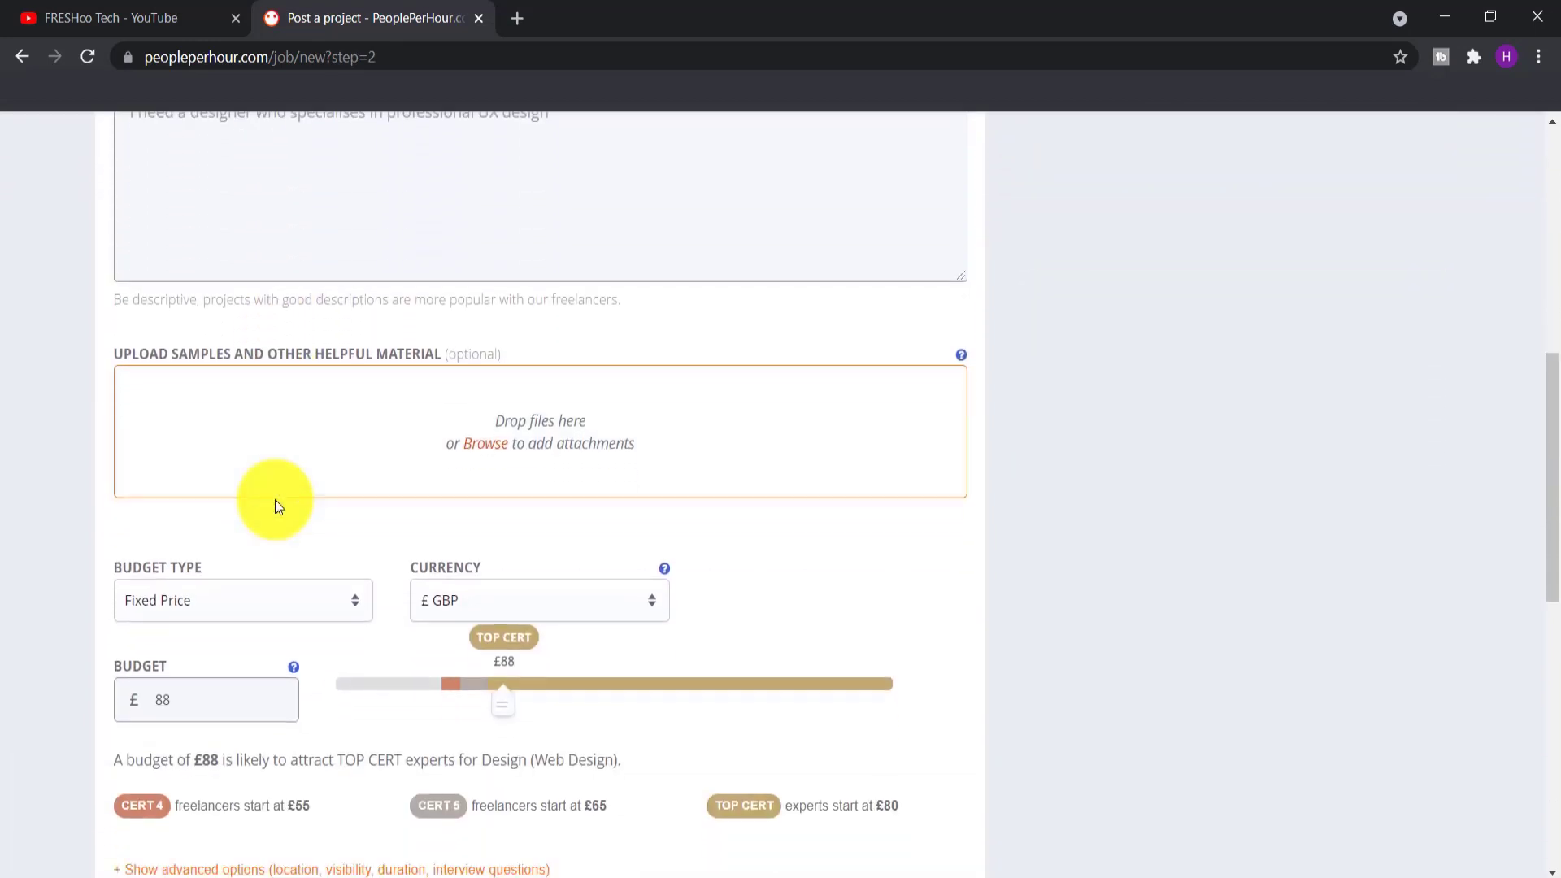
pyautogui.scroll(6, 275, 499)
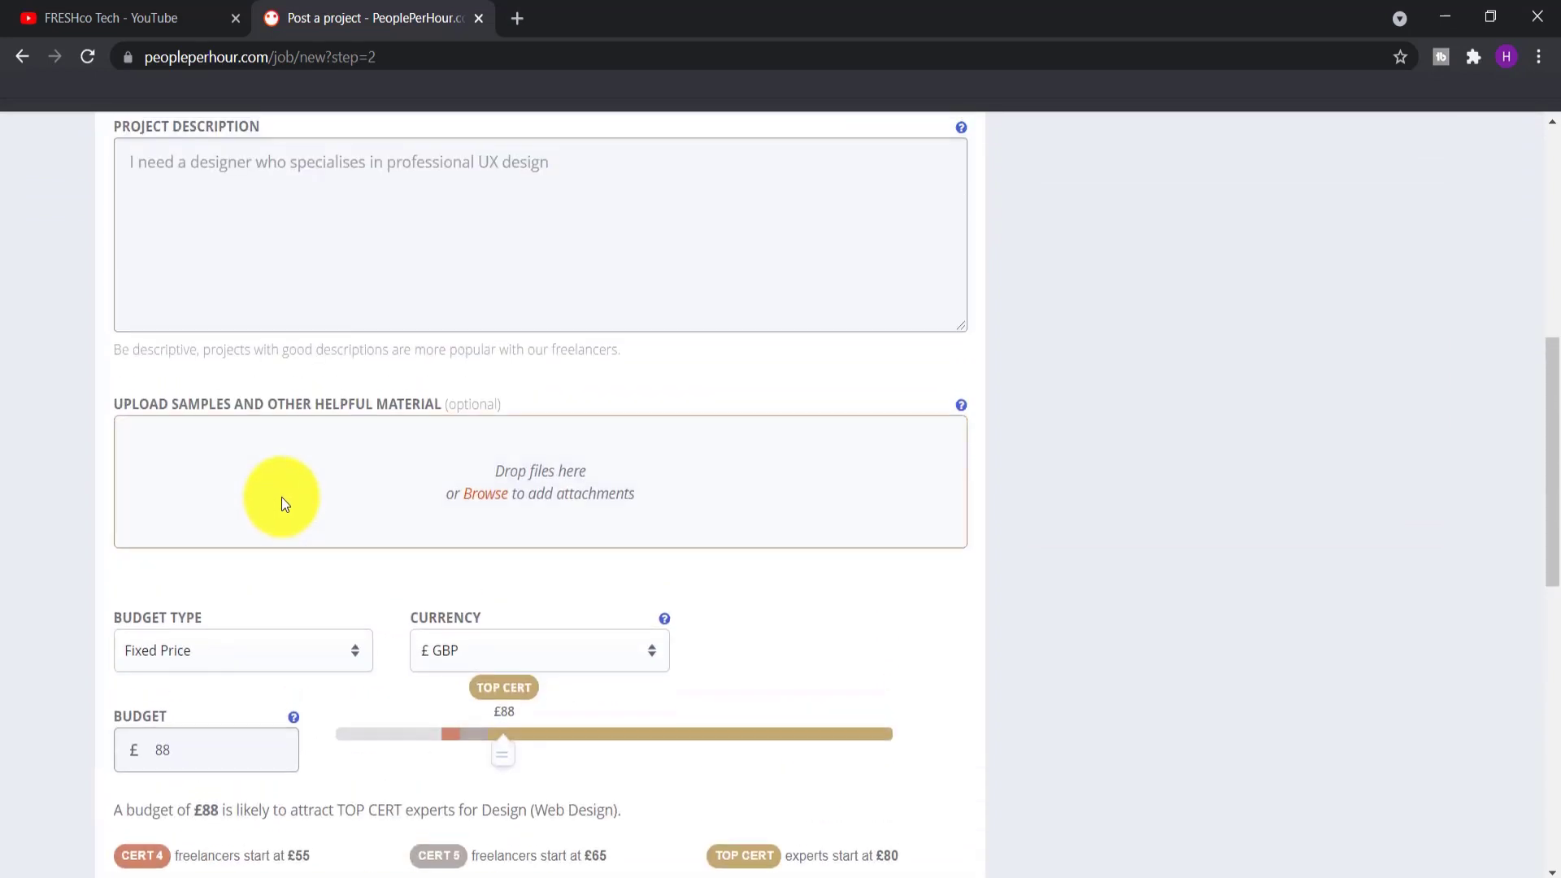
pyautogui.scroll(2, 281, 496)
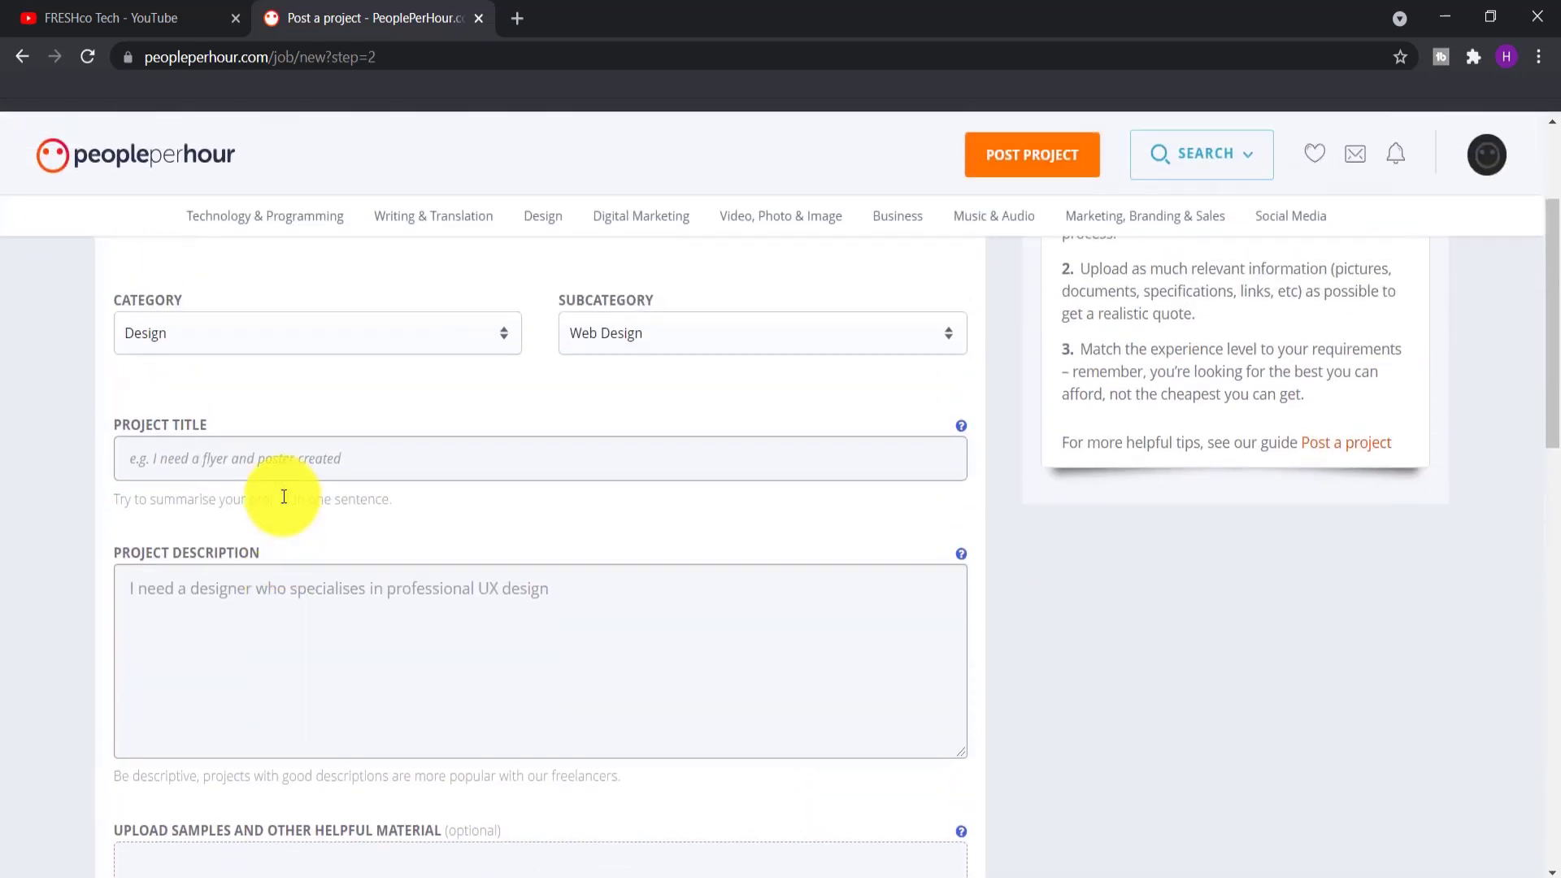
pyautogui.scroll(3, 295, 477)
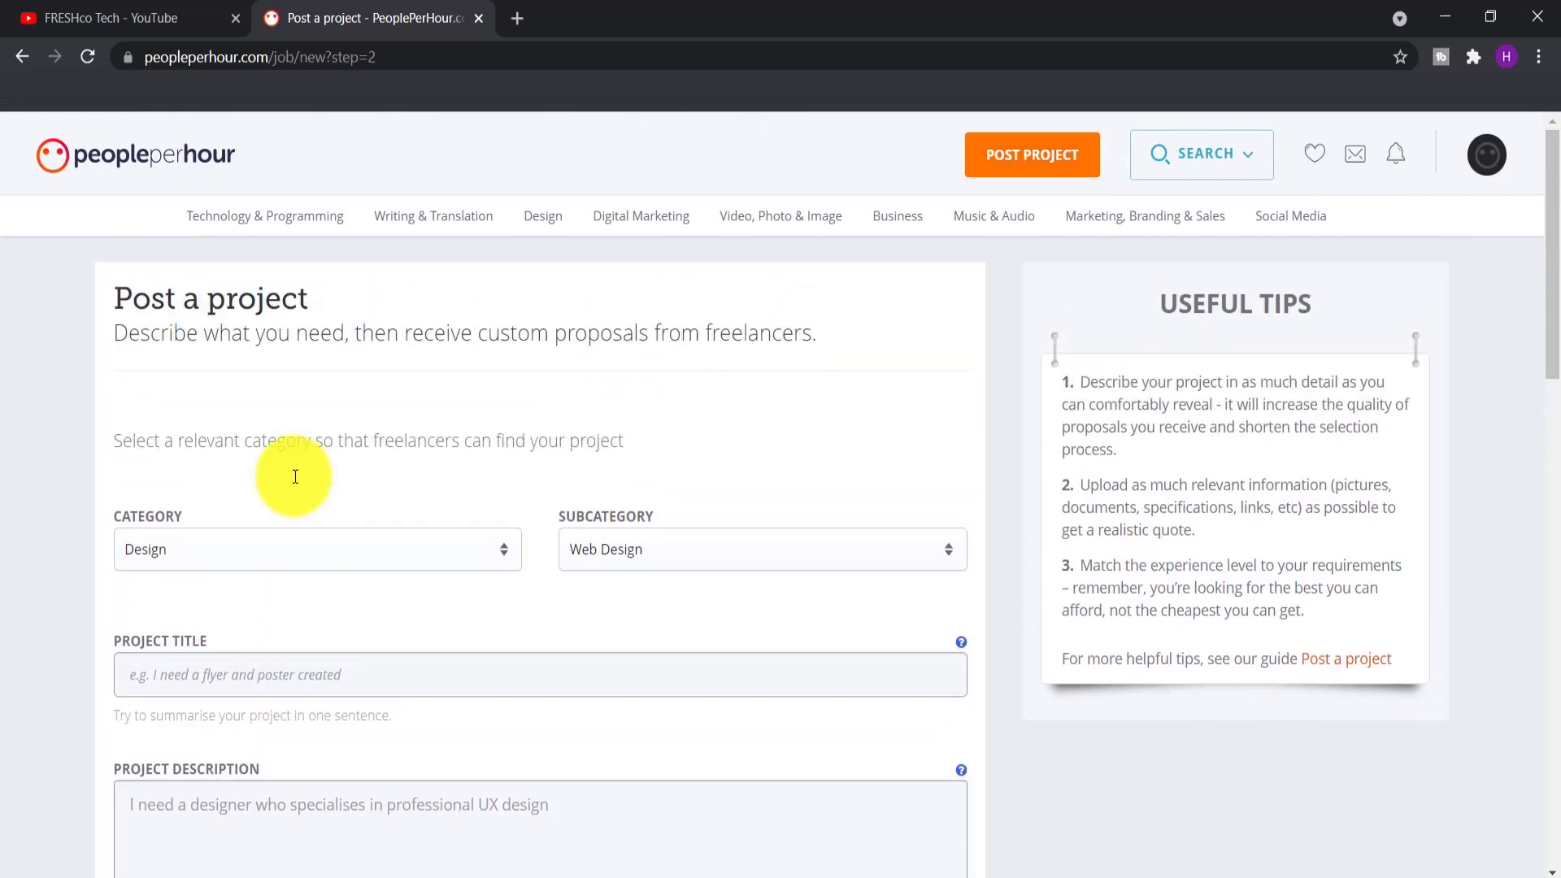
pyautogui.scroll(-3, 295, 476)
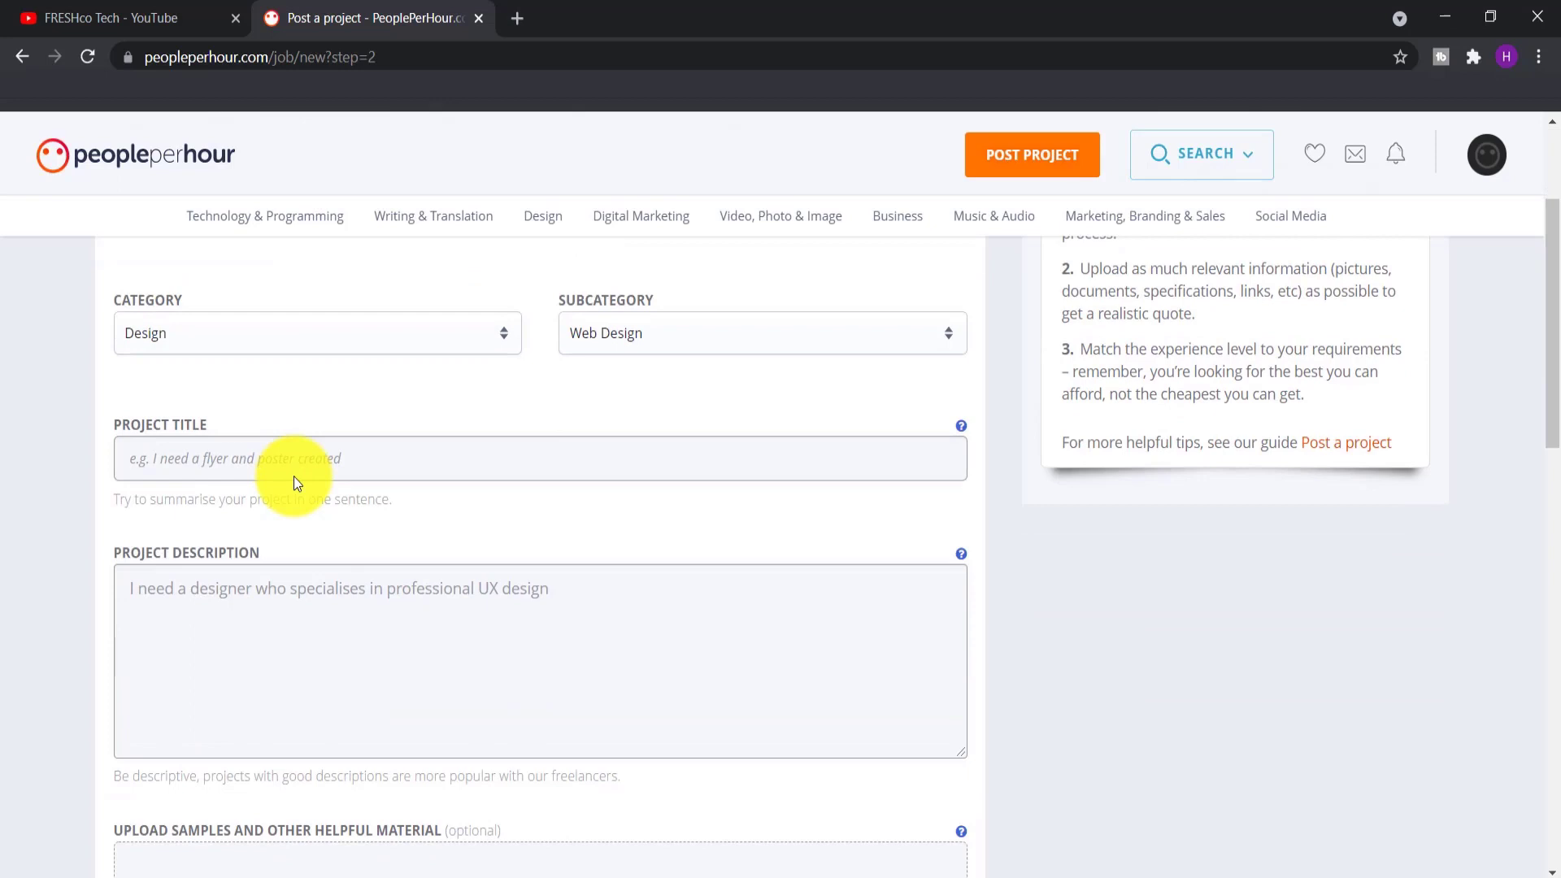
pyautogui.scroll(-3, 294, 477)
pyautogui.scroll(-3, 295, 476)
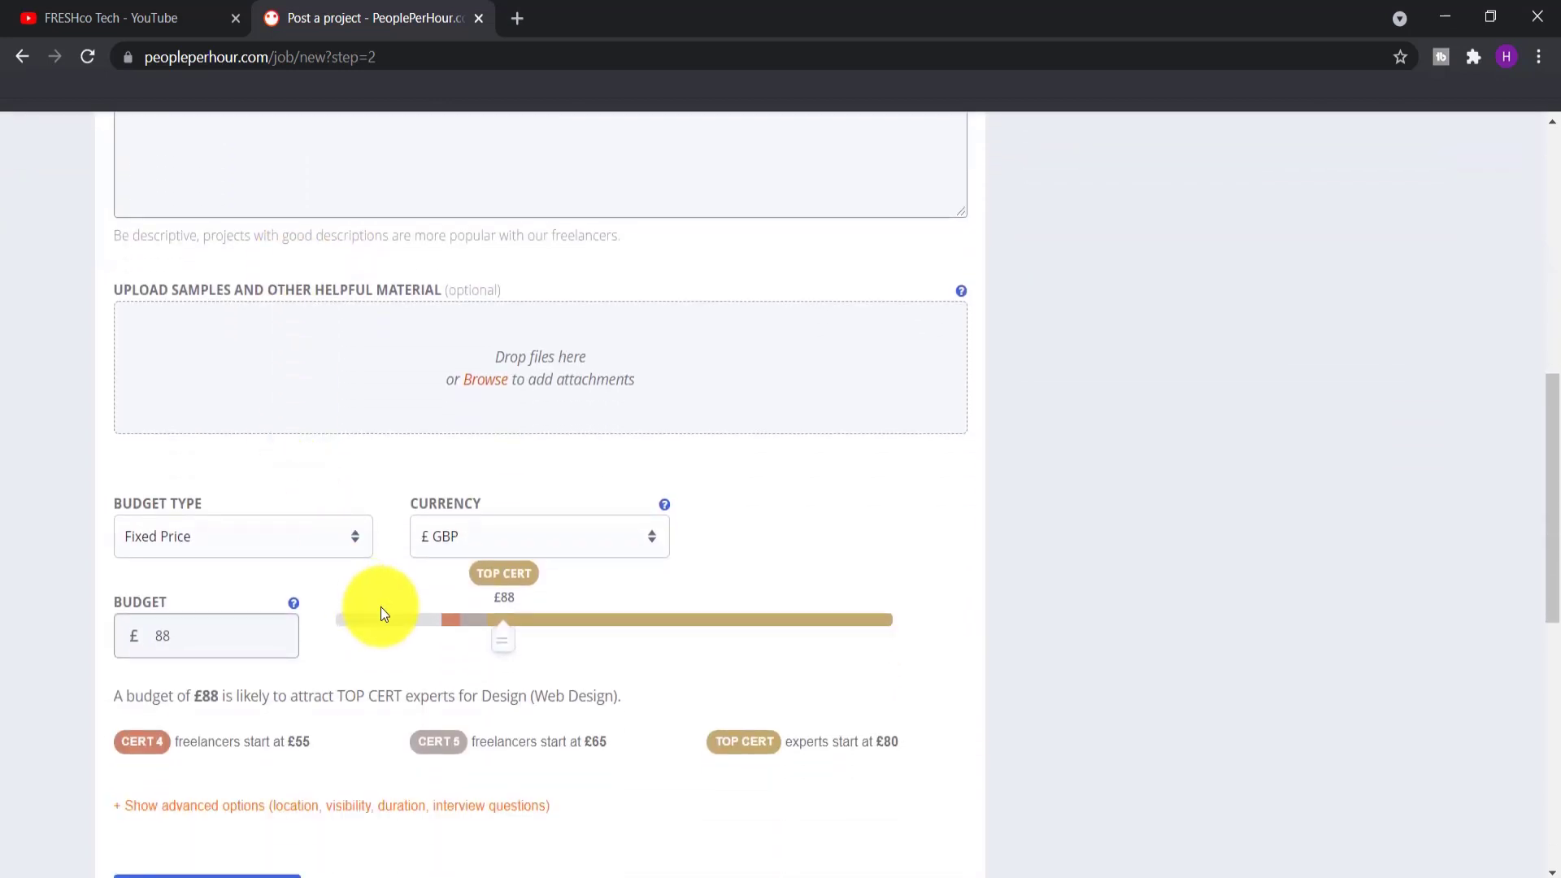
pyautogui.scroll(6, 380, 606)
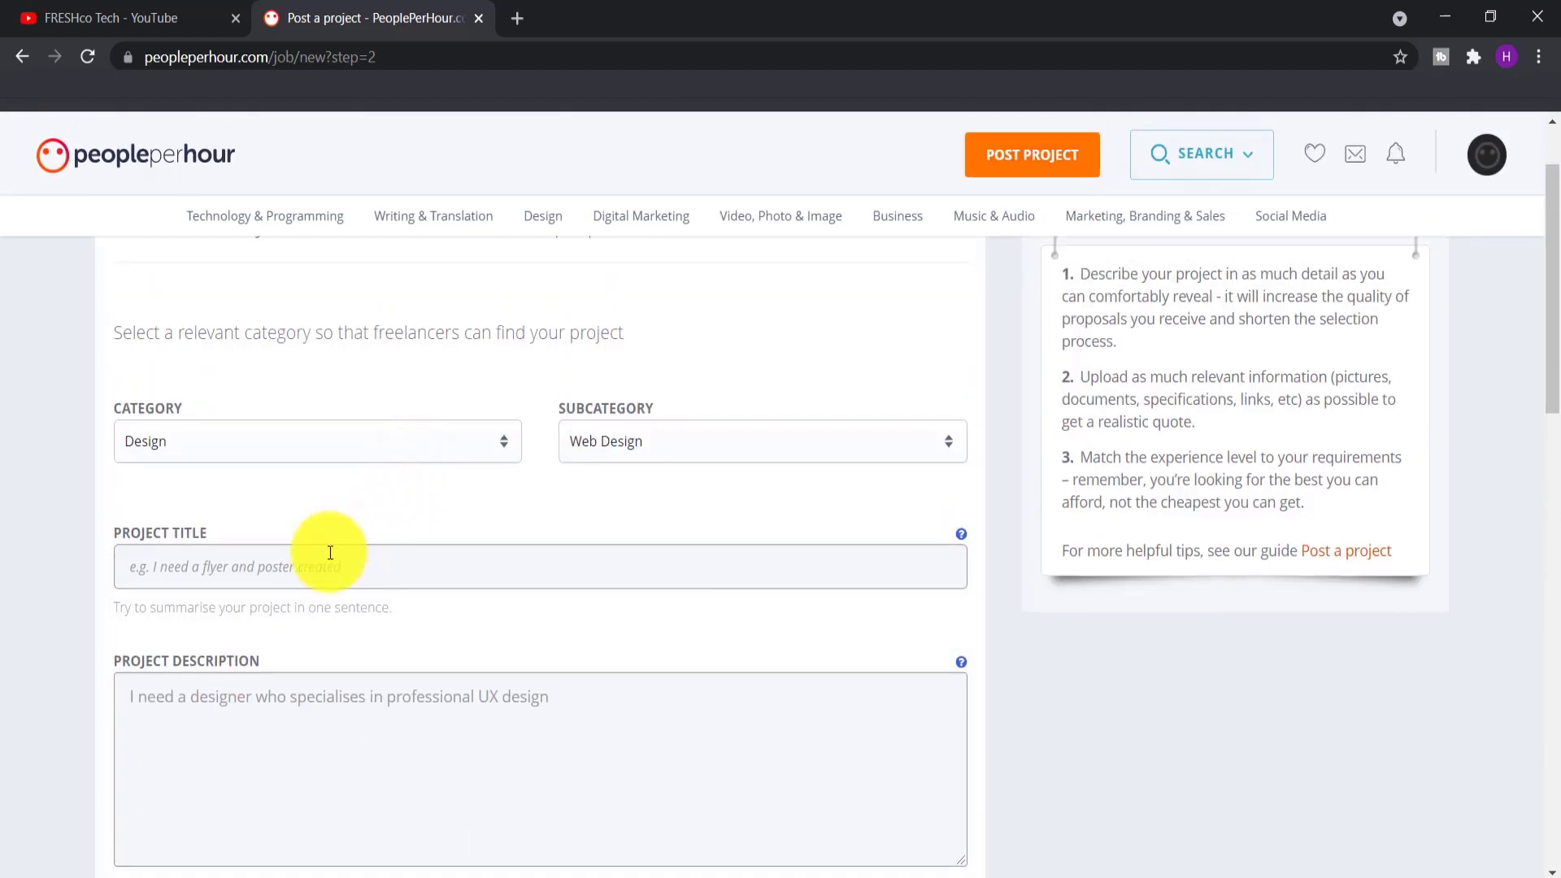
# Open a new browser tab, begin entering websellshop.online, and return to PeoplePerHour
pyautogui.click(518, 20)
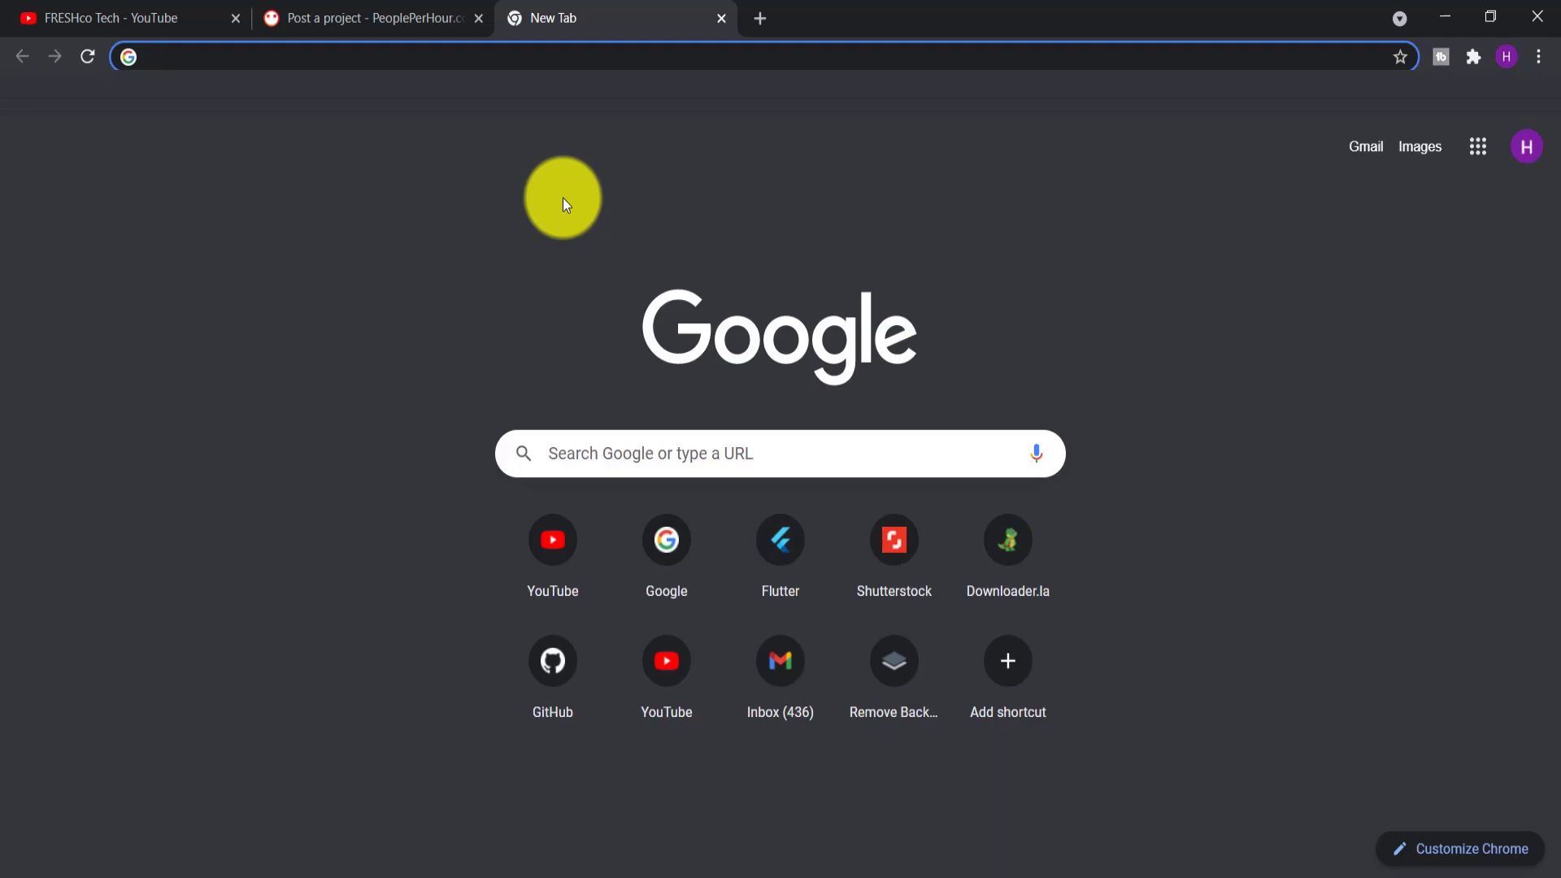
pyautogui.write('we')
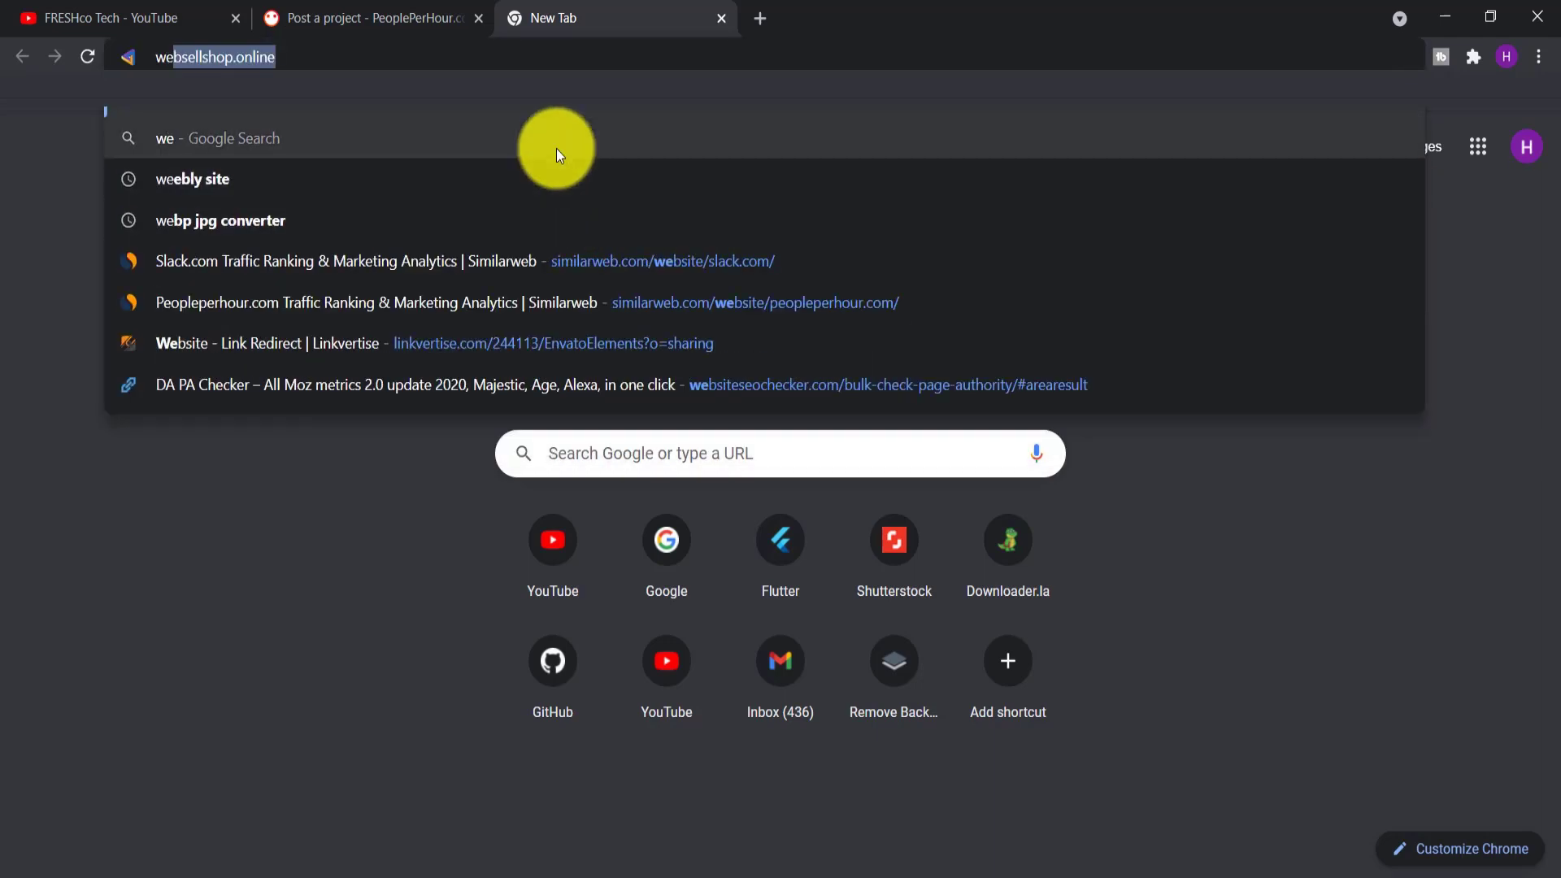
pyautogui.hotkey('ctrl', 'a')
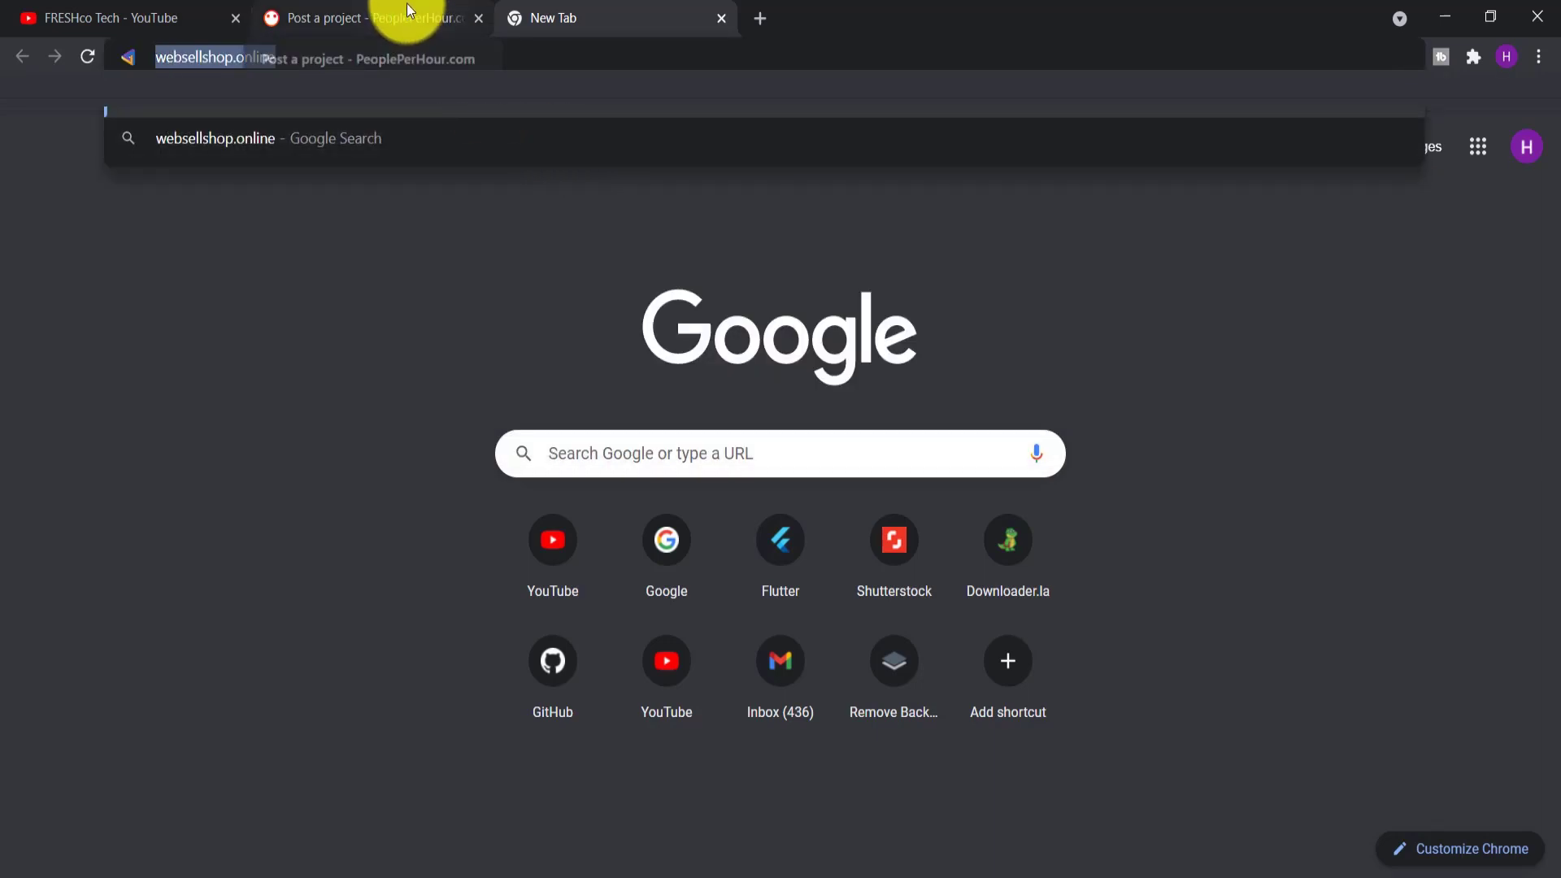
pyautogui.click(407, 5)
pyautogui.scroll(-1, 422, 389)
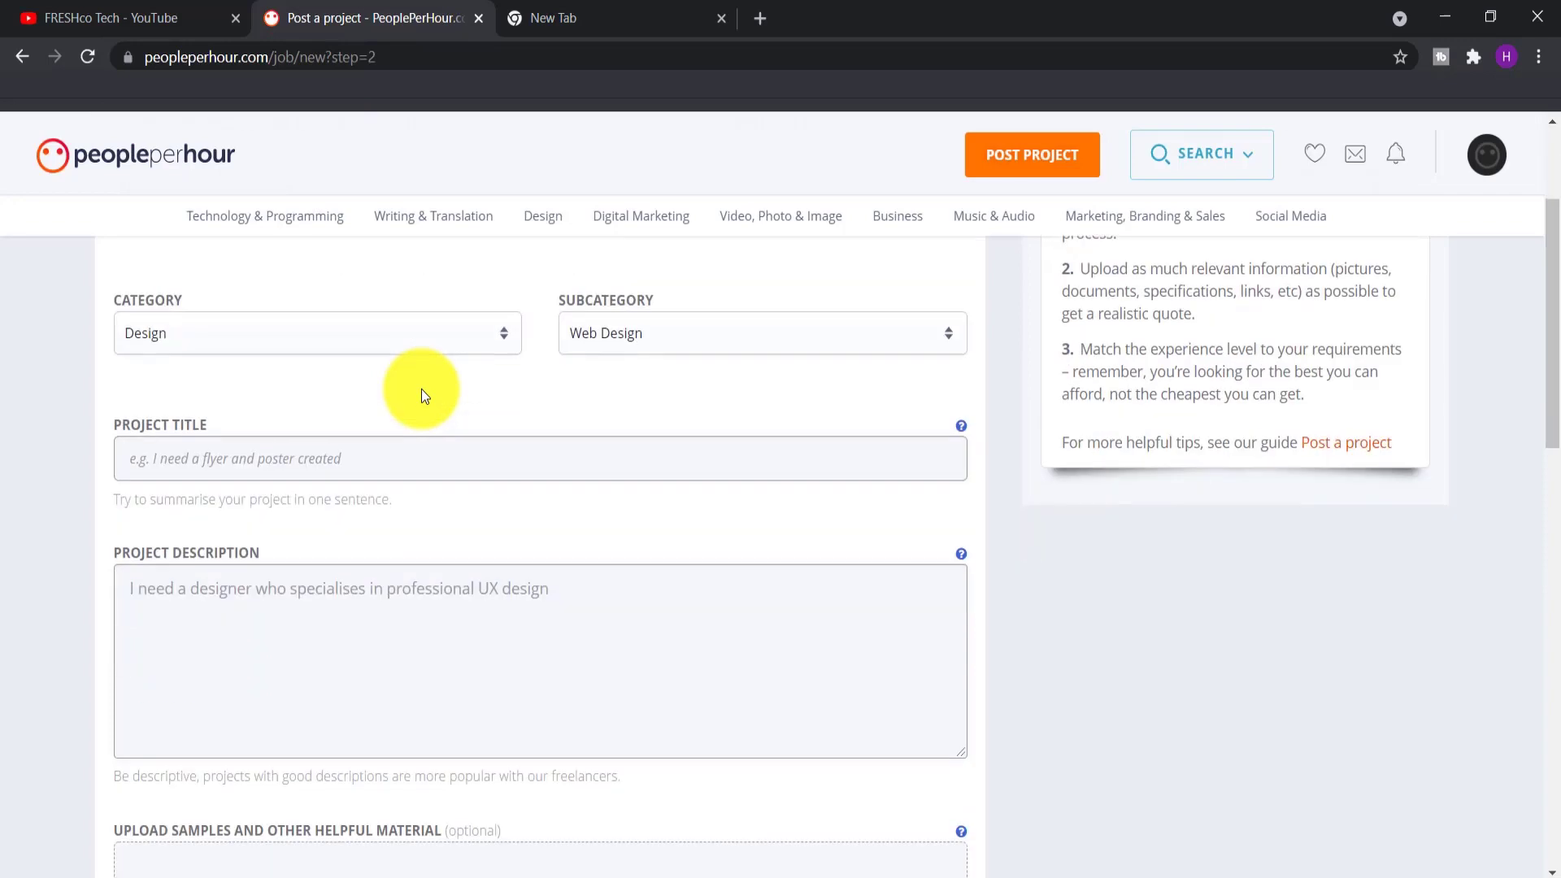
# Title the project 'Website Design'
pyautogui.click(551, 8)
pyautogui.click(314, 18)
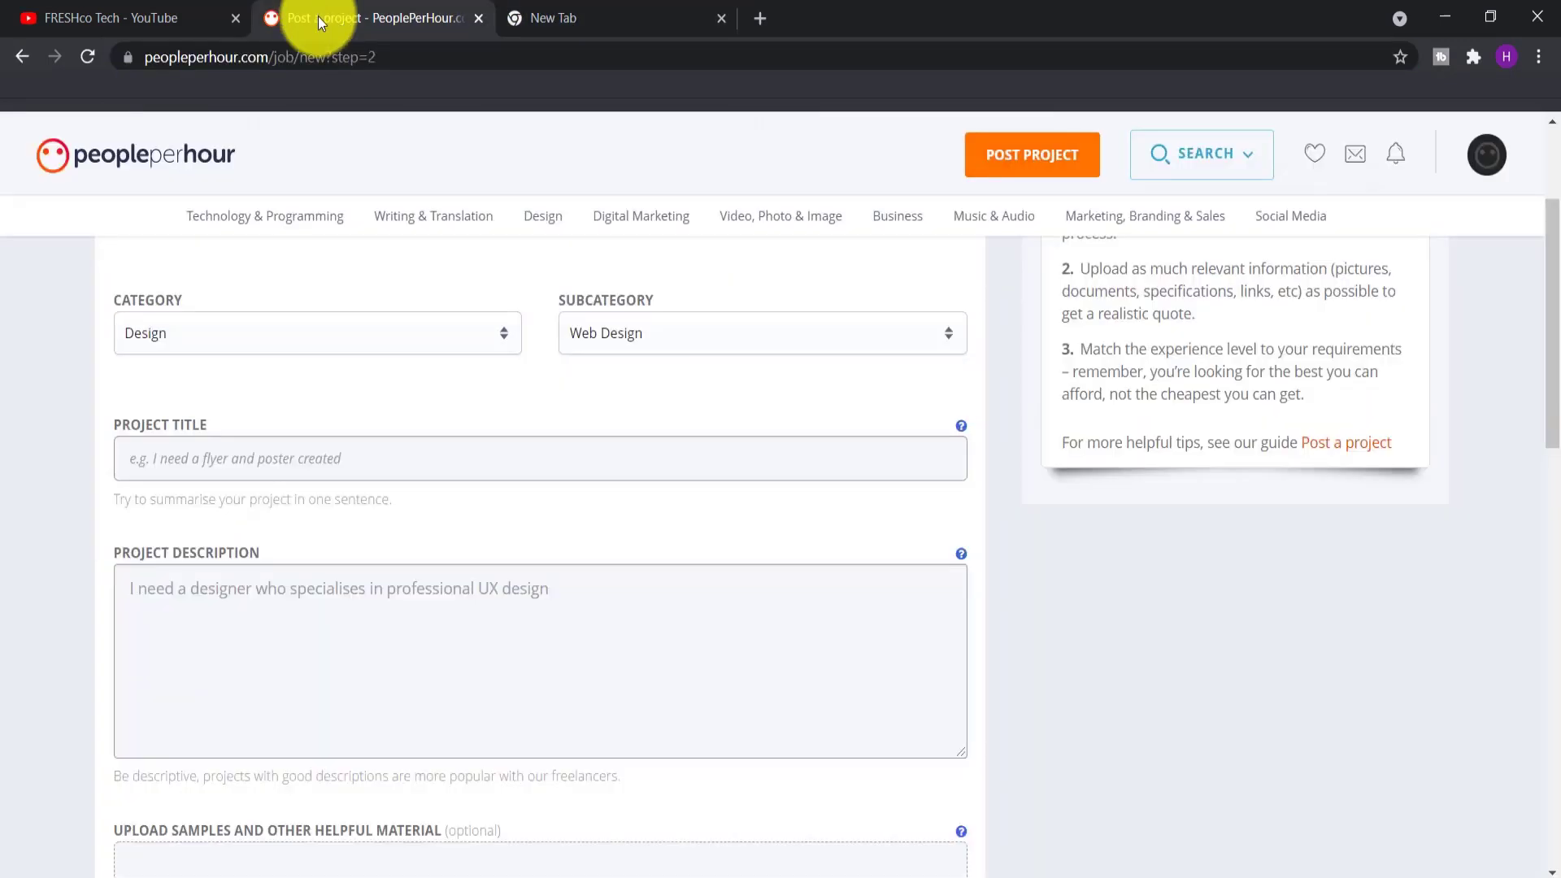
pyautogui.scroll(-1, 401, 548)
pyautogui.click(407, 346)
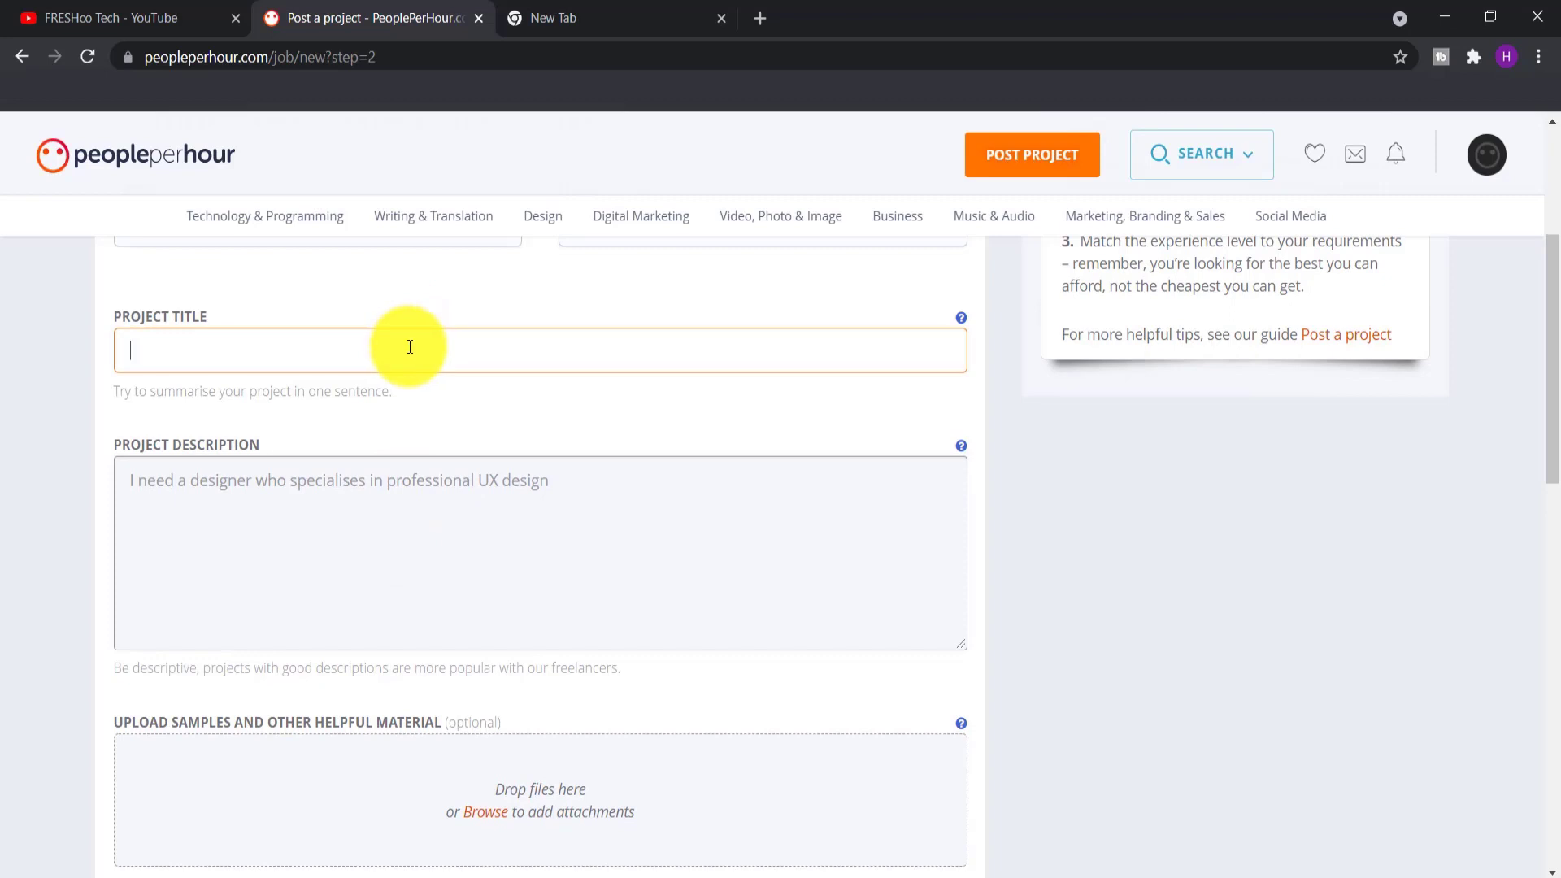
pyautogui.write('Website Design')
pyautogui.scroll(-1, 401, 390)
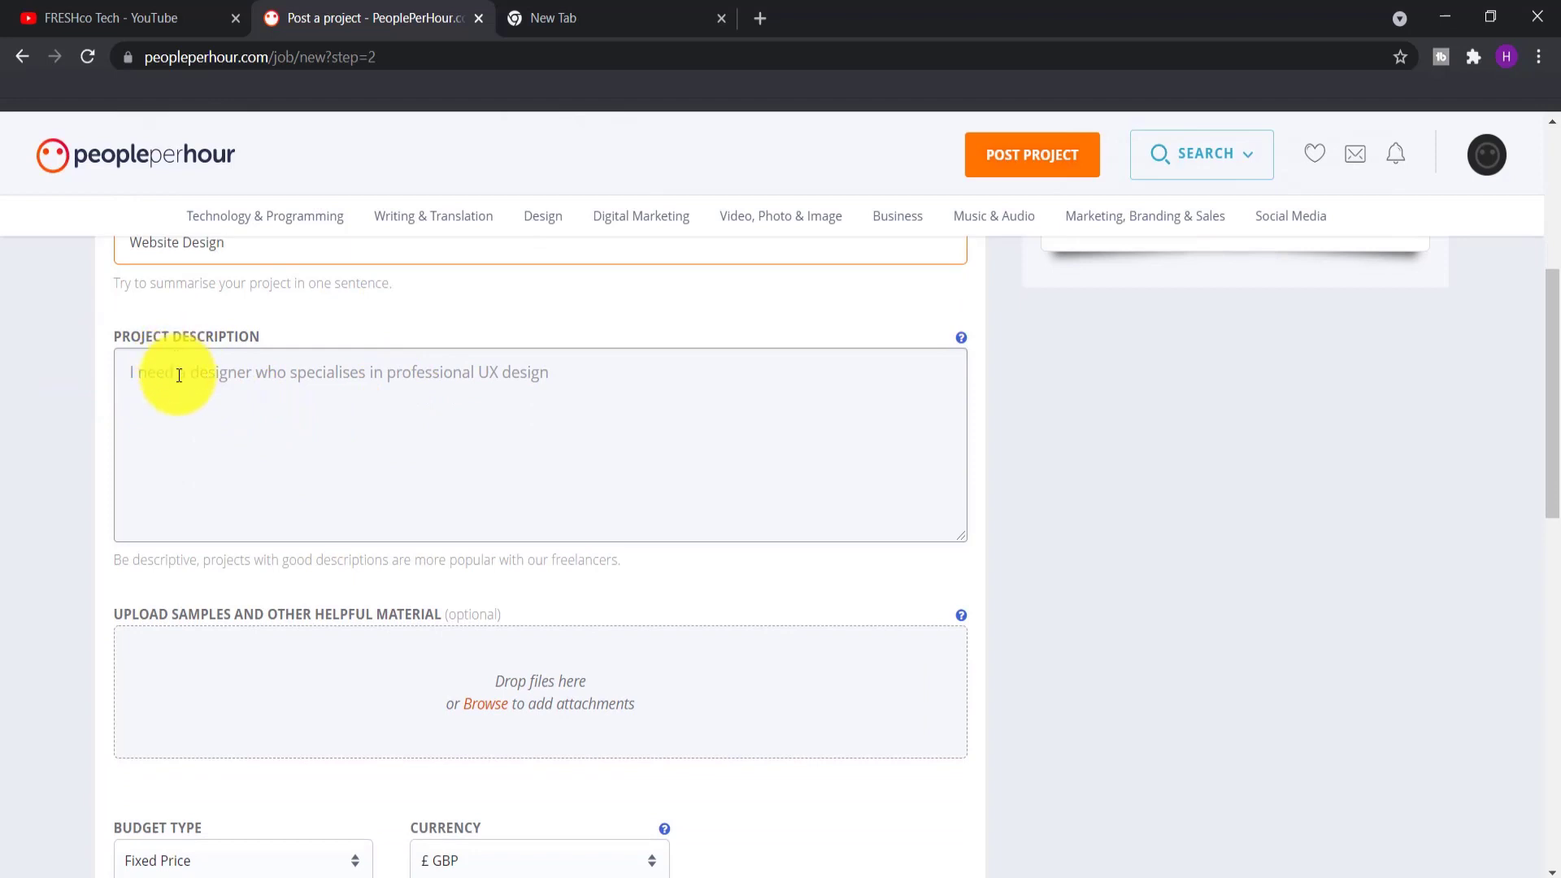
pyautogui.scroll(1, 182, 439)
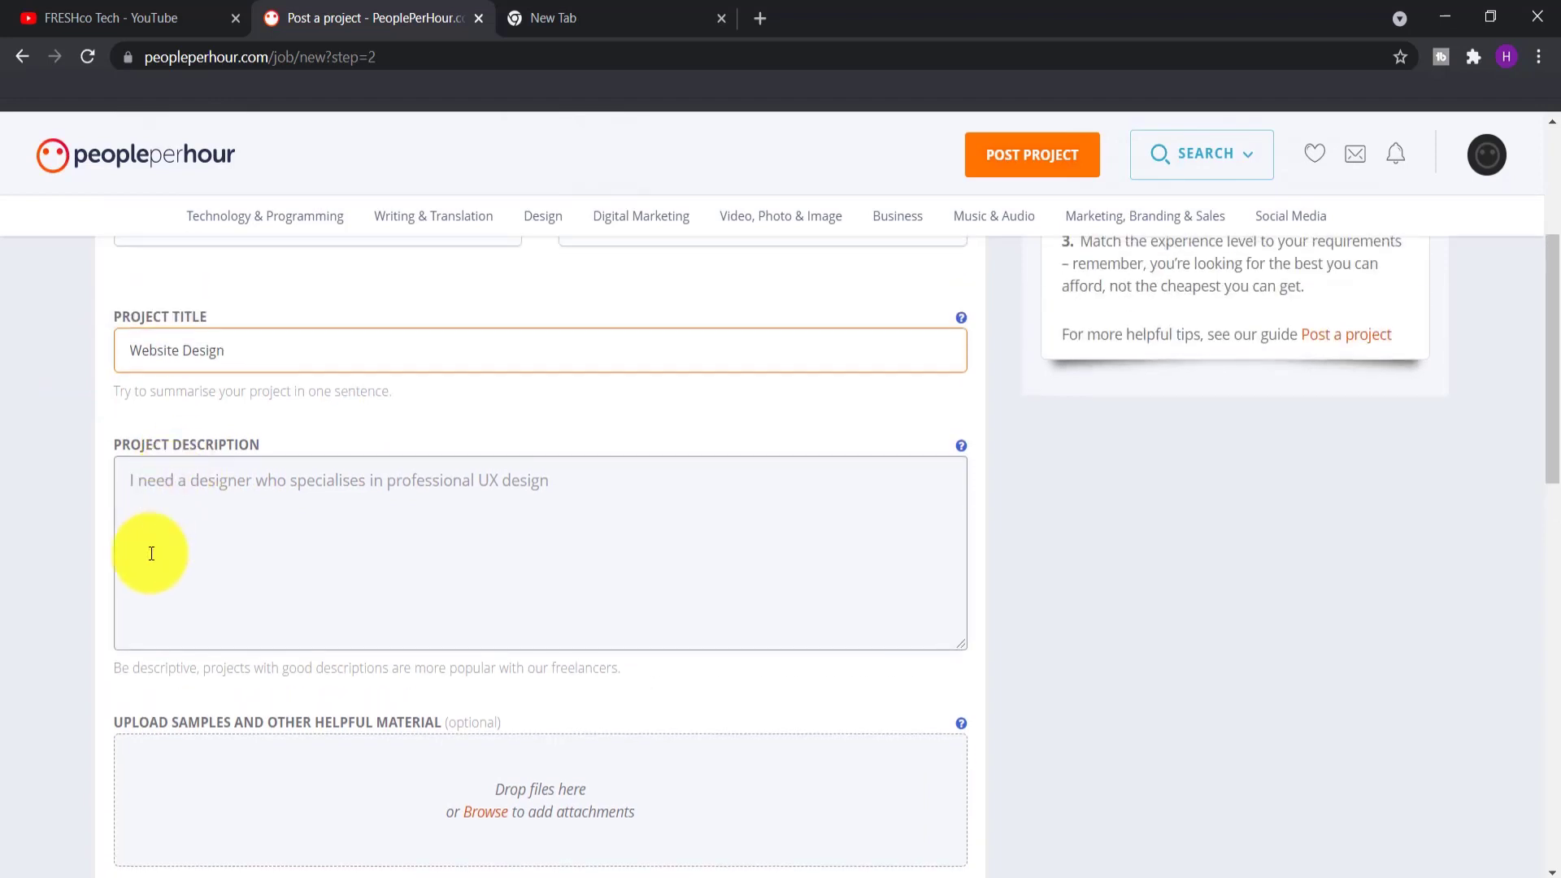
pyautogui.scroll(1, 223, 574)
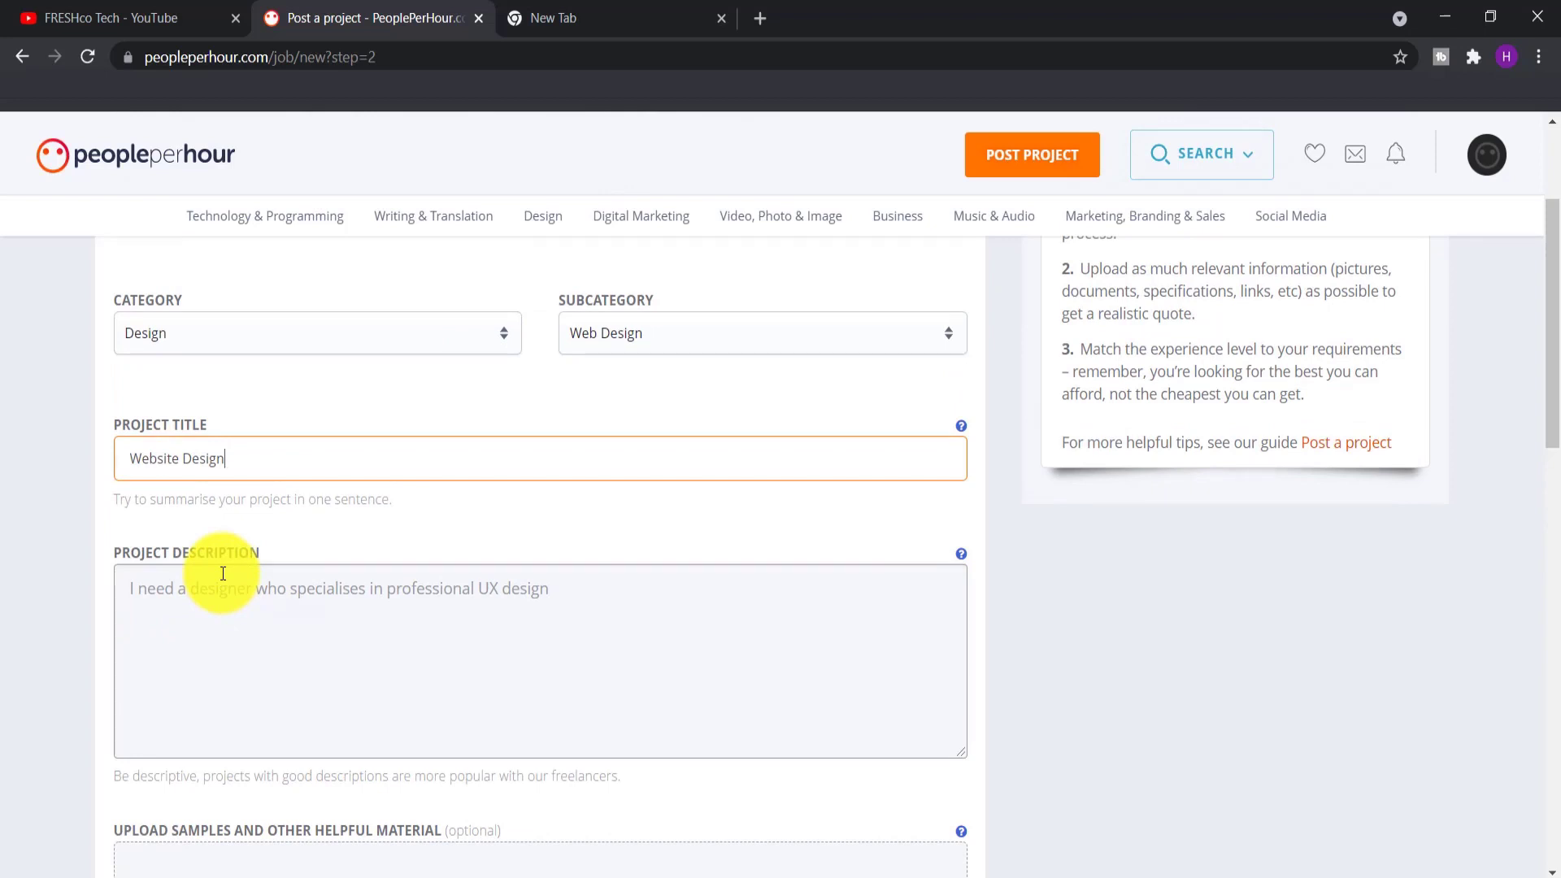
pyautogui.click(310, 598)
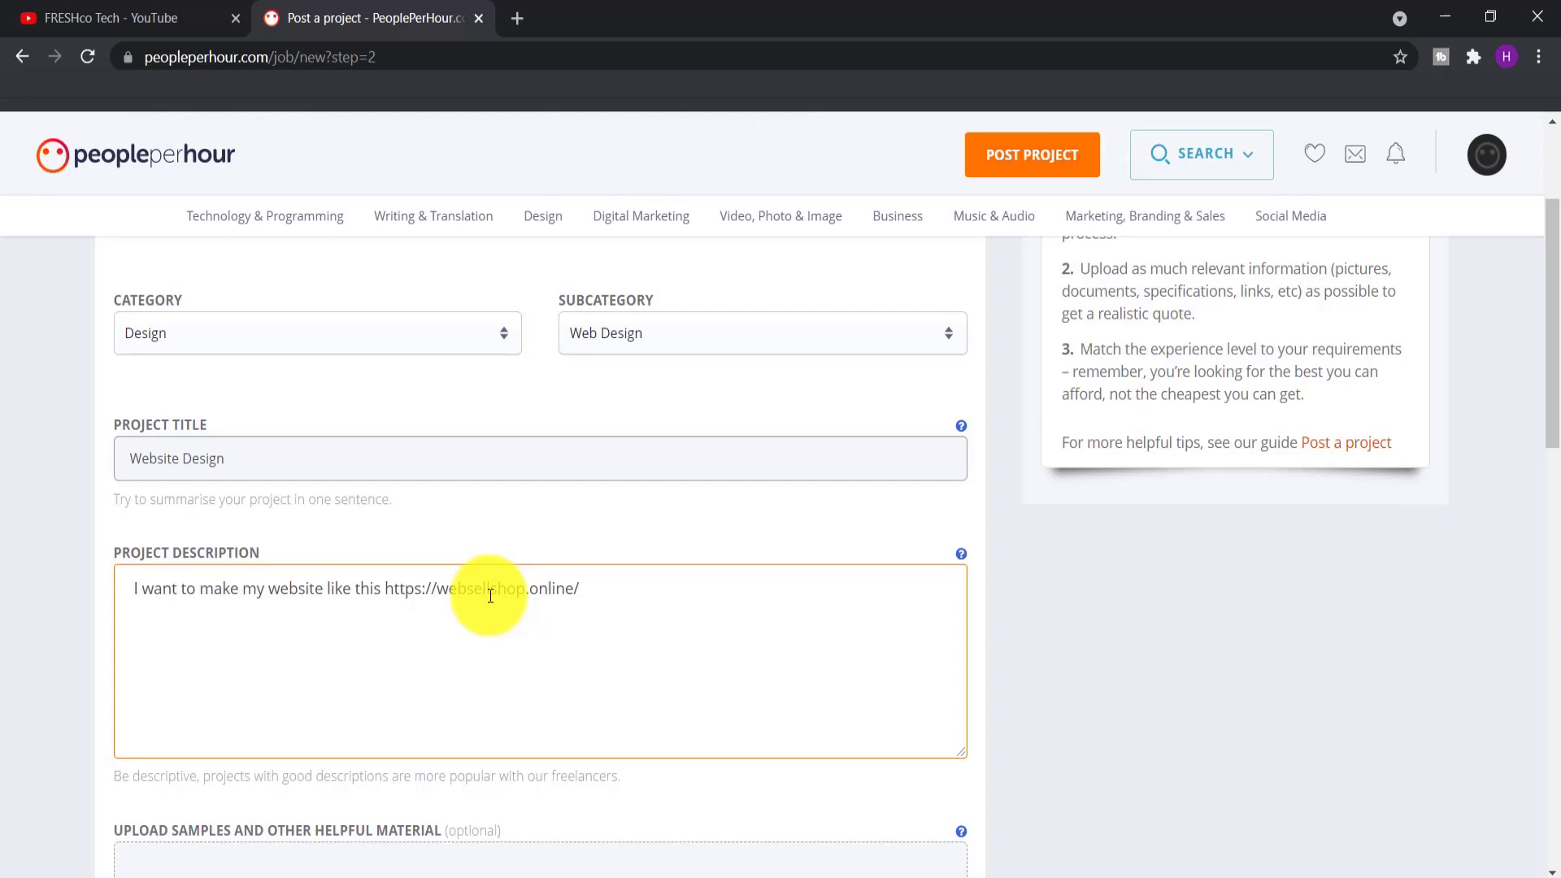
pyautogui.scroll(-3, 458, 418)
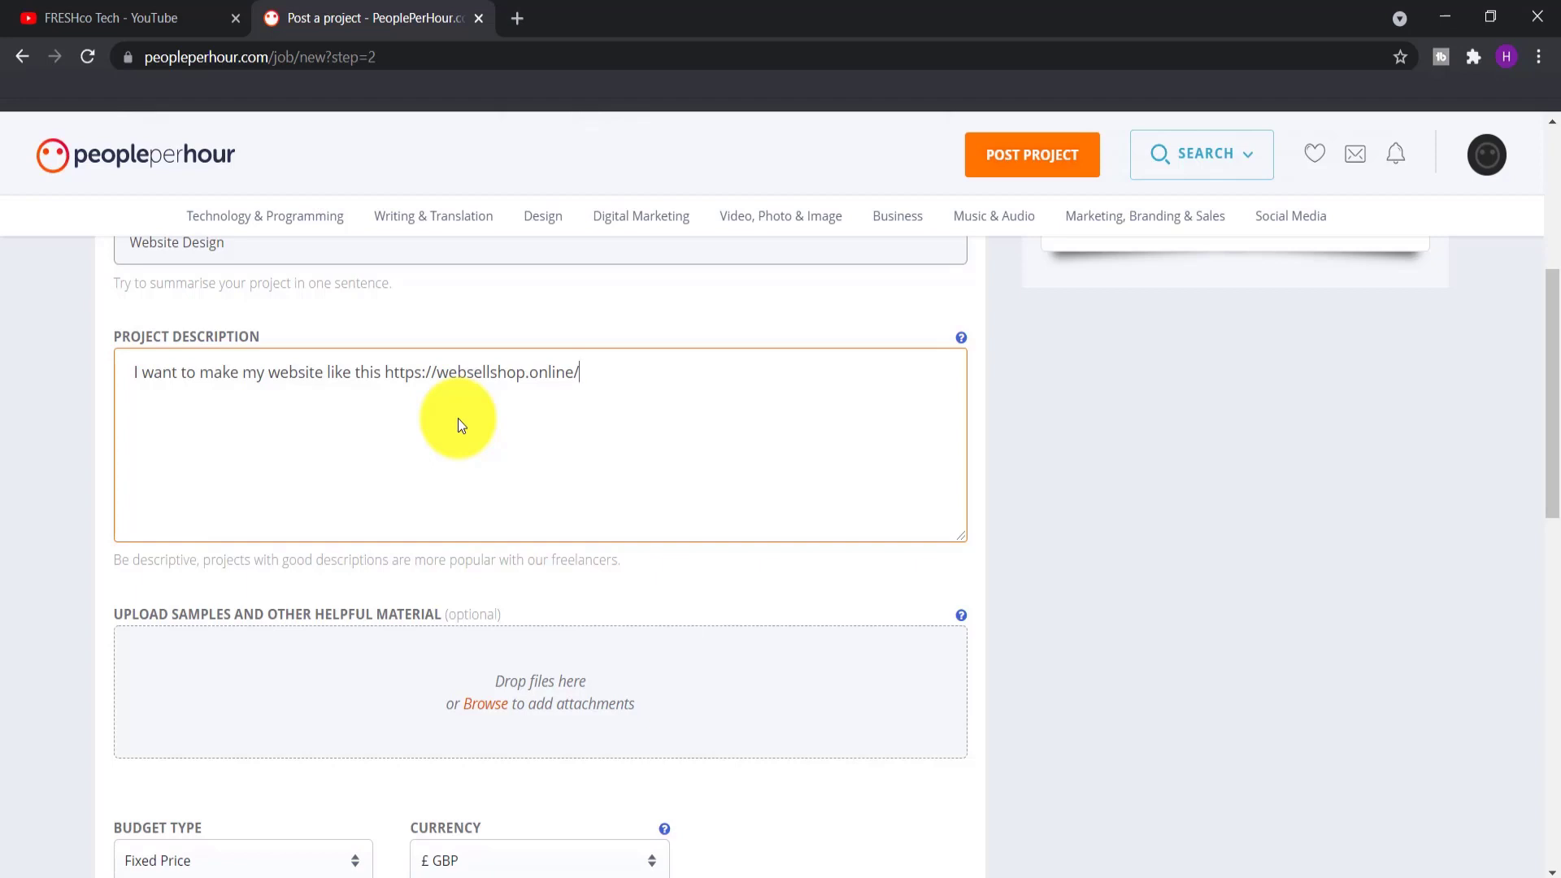
pyautogui.scroll(-6, 457, 418)
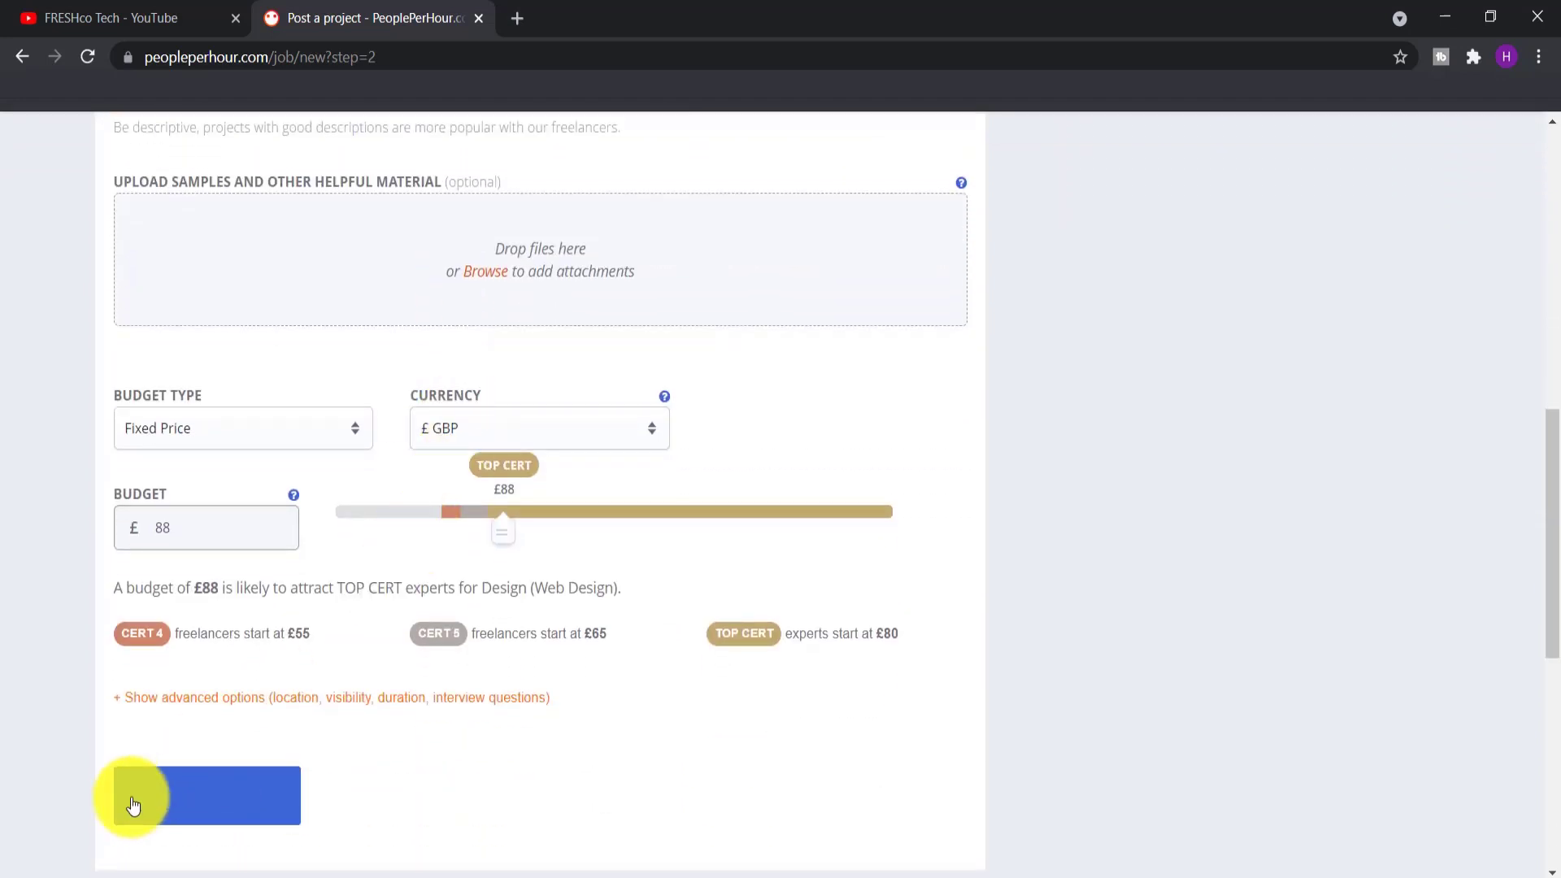
pyautogui.click(162, 796)
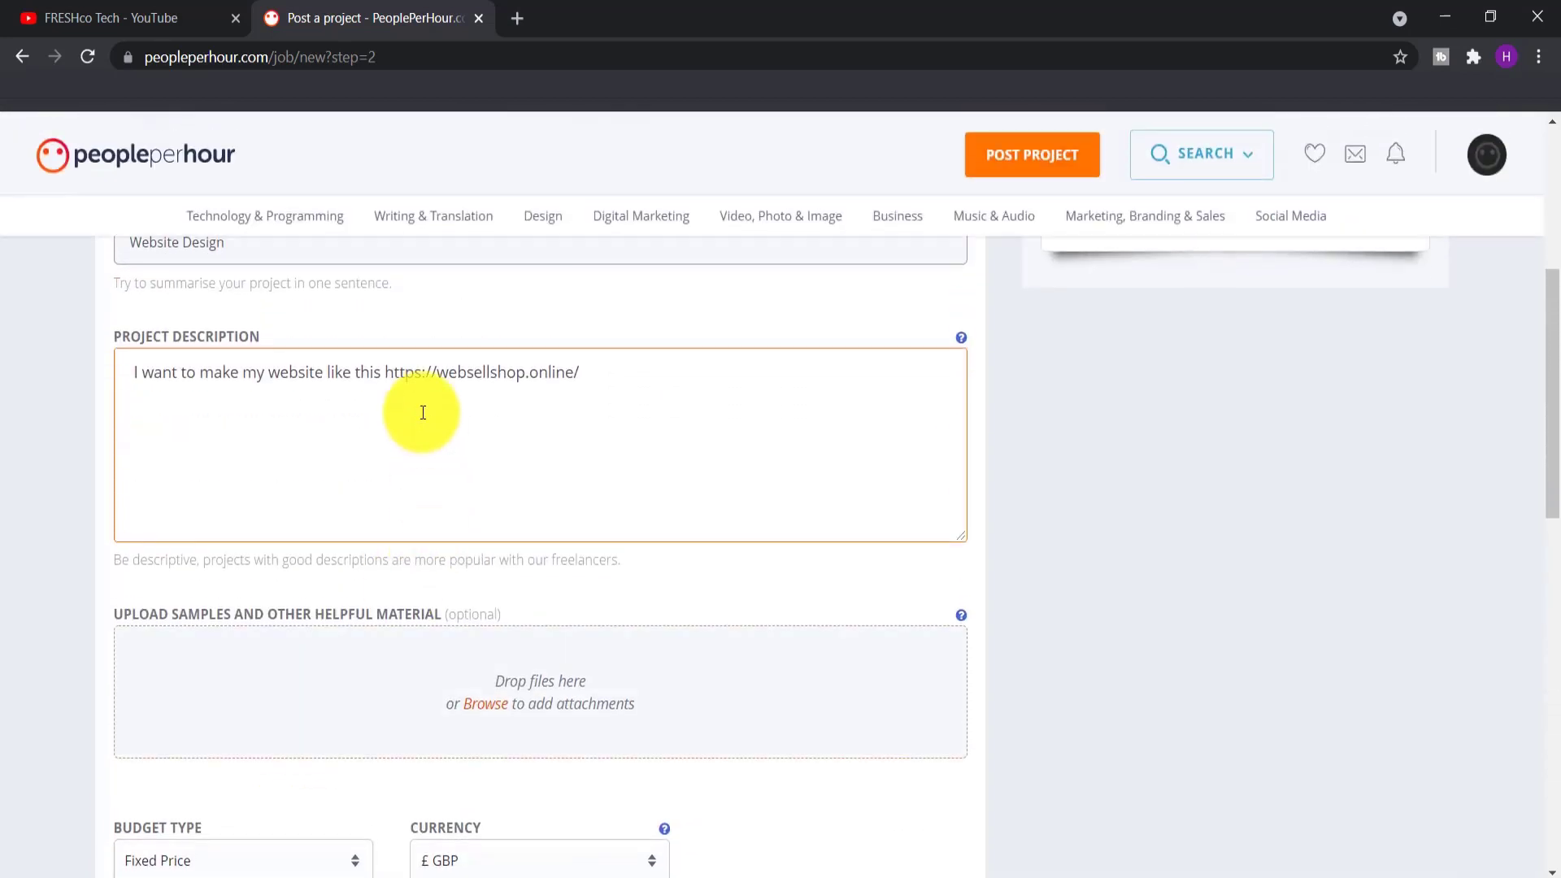
# Copy the websellshop.online link from the description and paste it into a new tab
pyautogui.moveTo(386, 371); pyautogui.dragTo(585, 379)
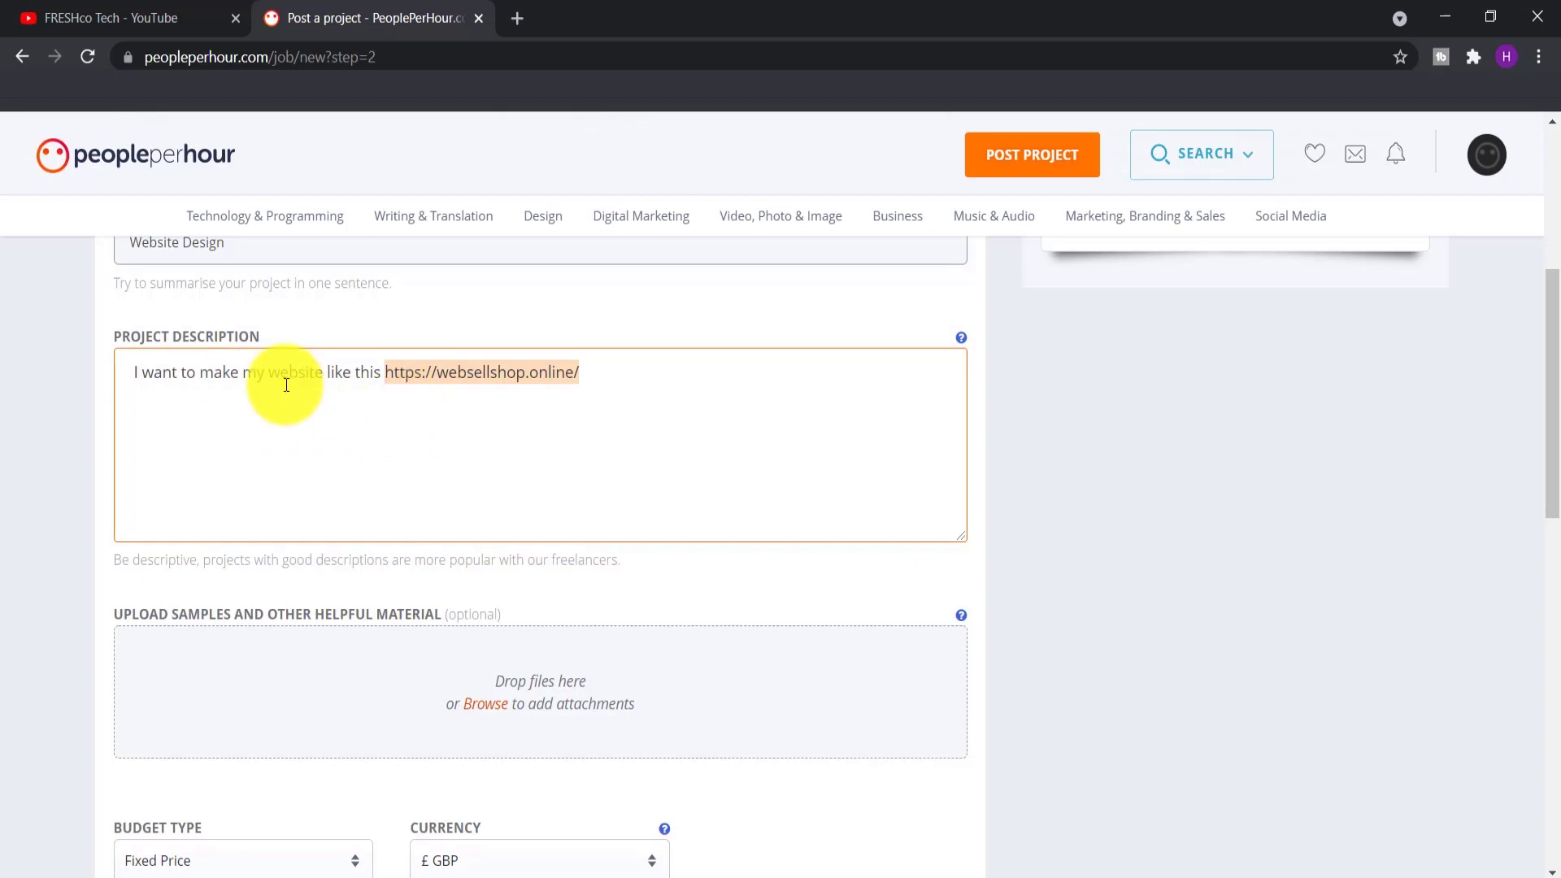
pyautogui.click(314, 411)
pyautogui.click(326, 379)
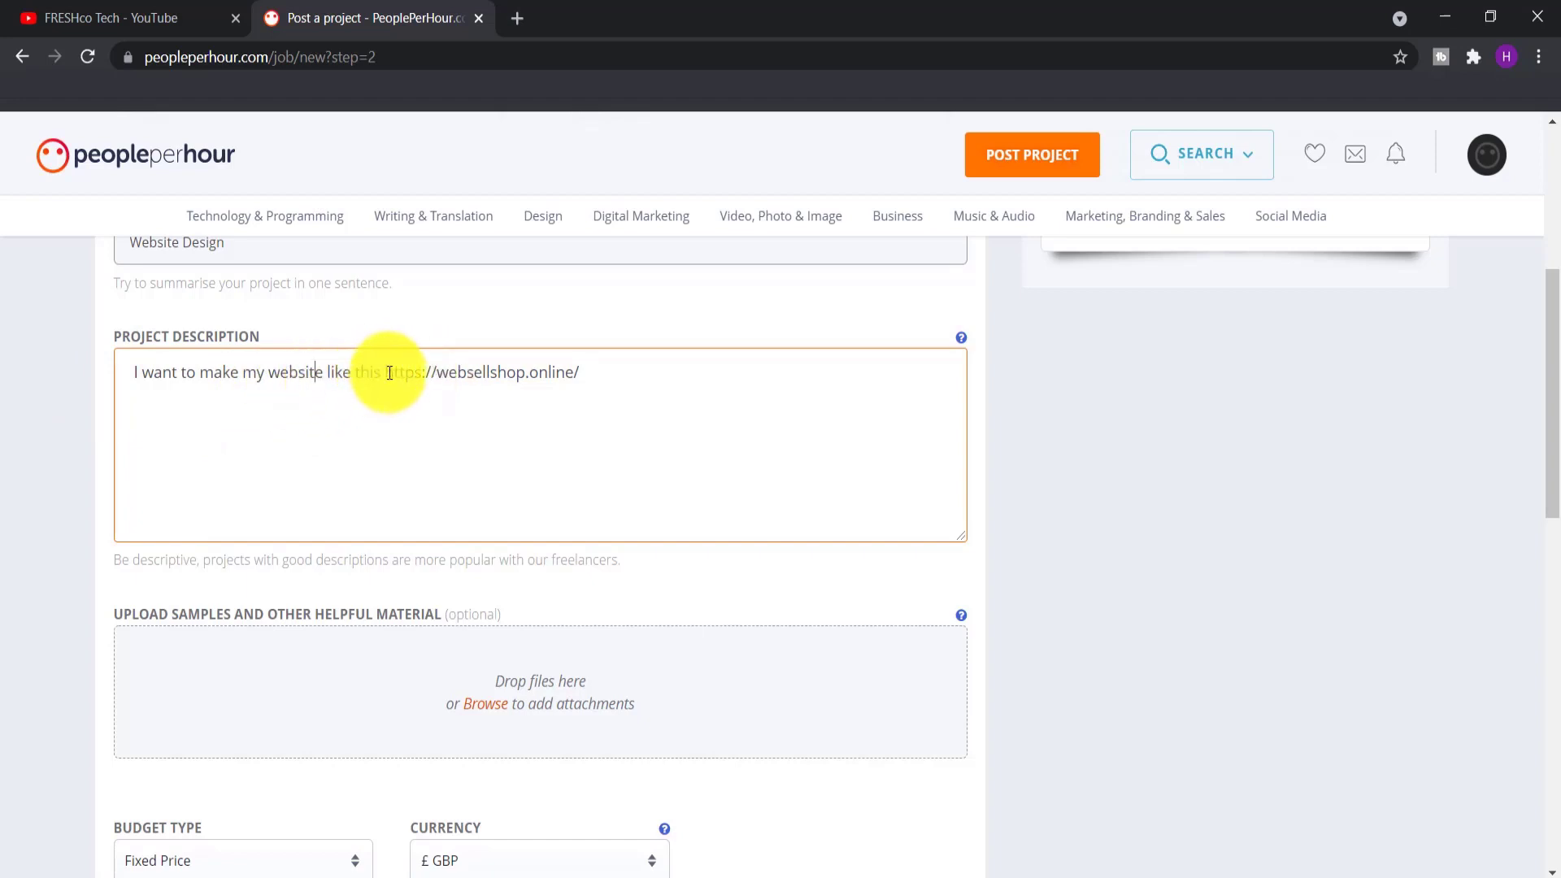
pyautogui.moveTo(385, 373); pyautogui.dragTo(578, 382)
pyautogui.hotkey('ctrl', 'c')
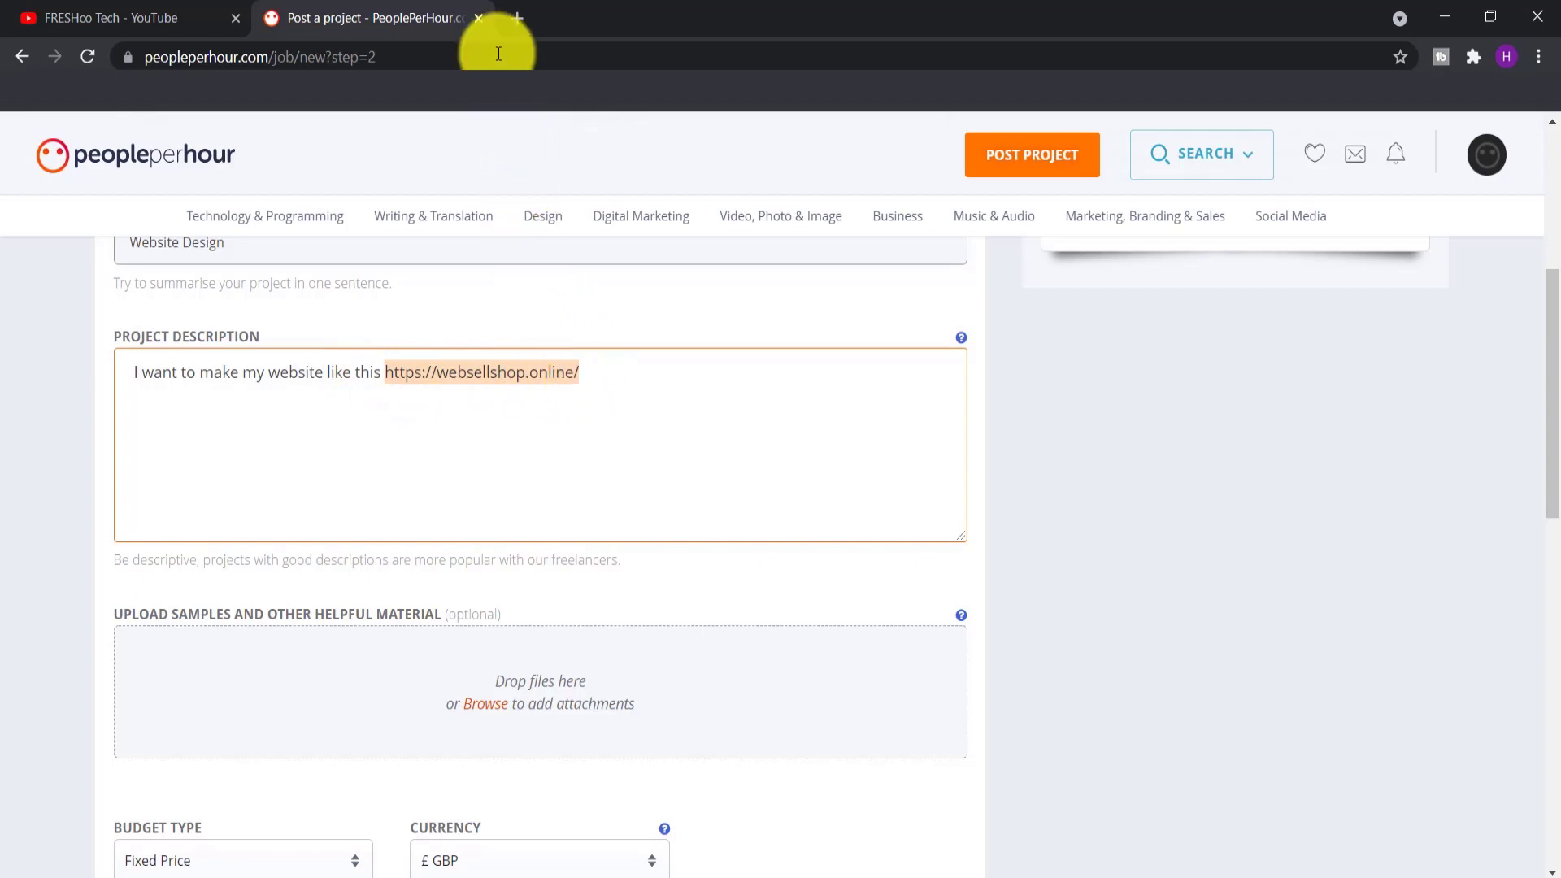
pyautogui.click(517, 18)
pyautogui.hotkey('ctrl', 'v')
pyautogui.press('Return')
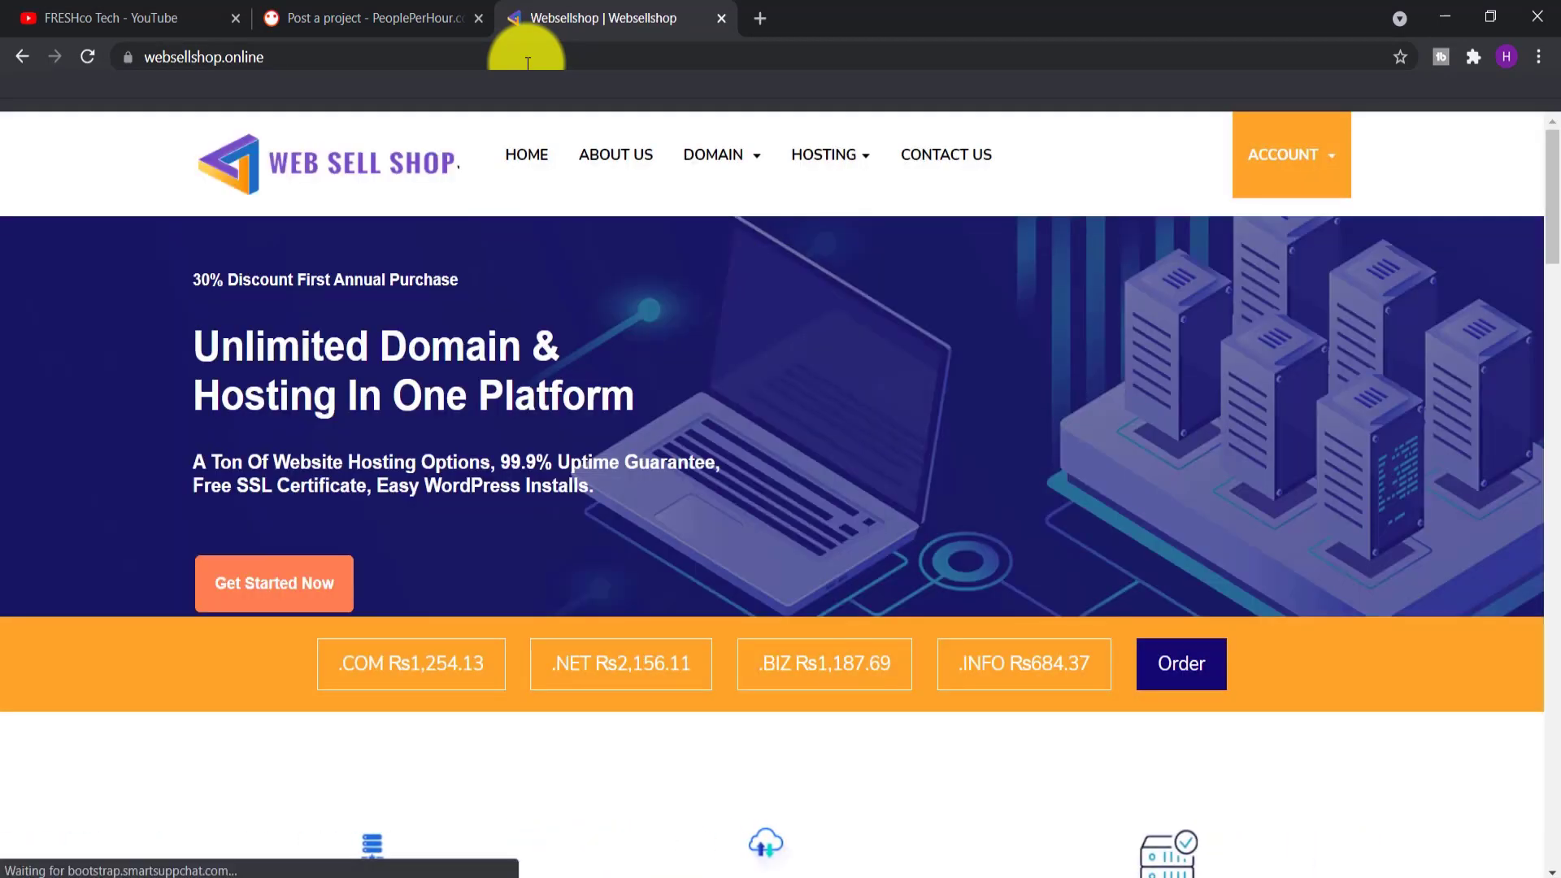
pyautogui.scroll(-7, 555, 183)
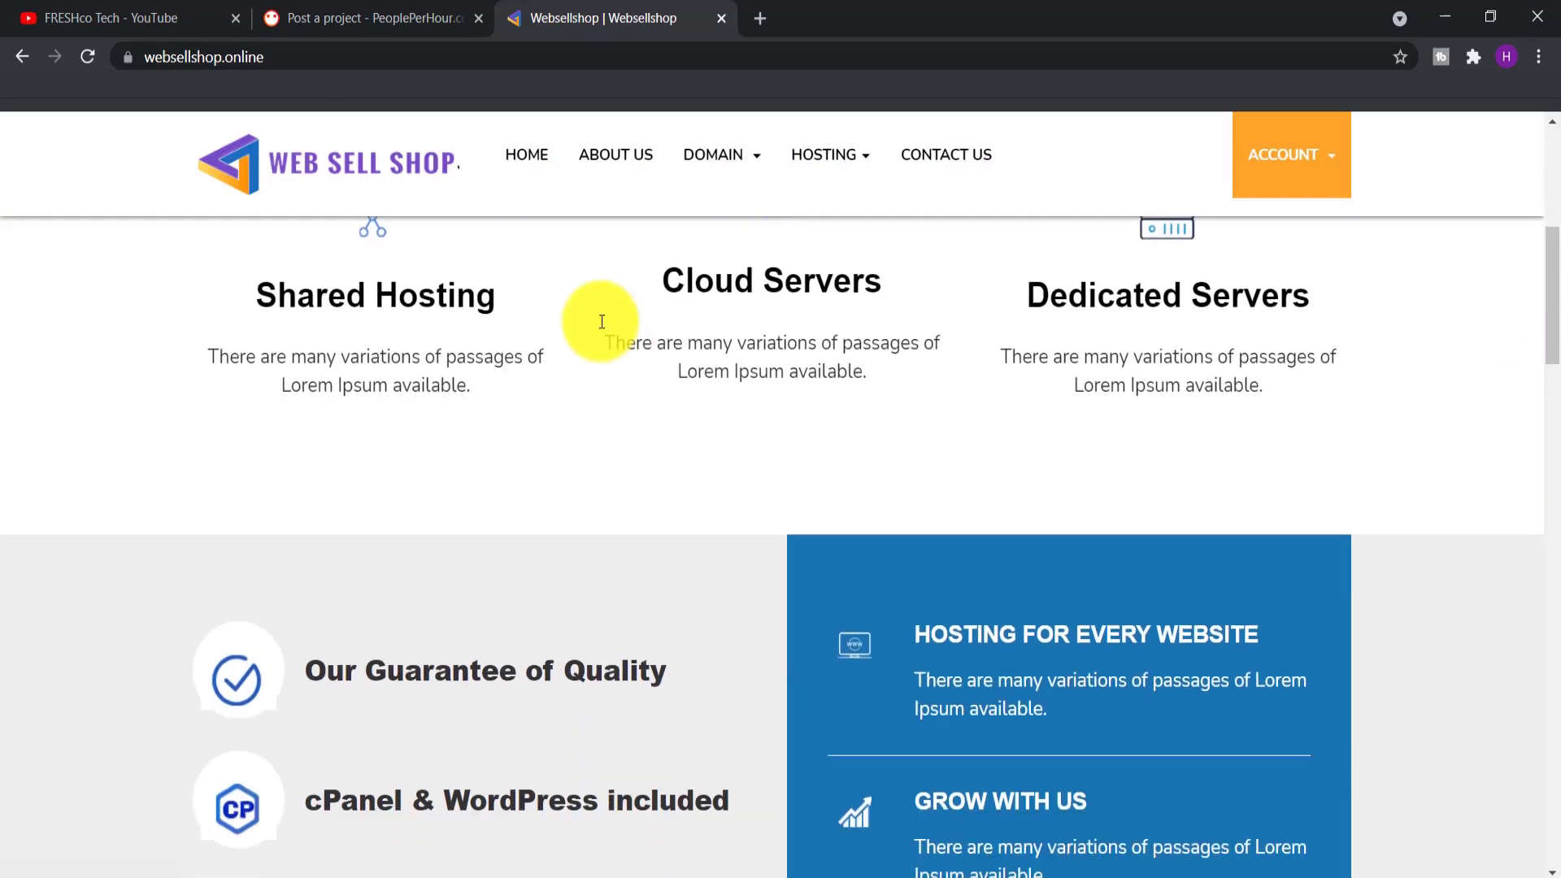
pyautogui.click(418, 12)
pyautogui.click(719, 19)
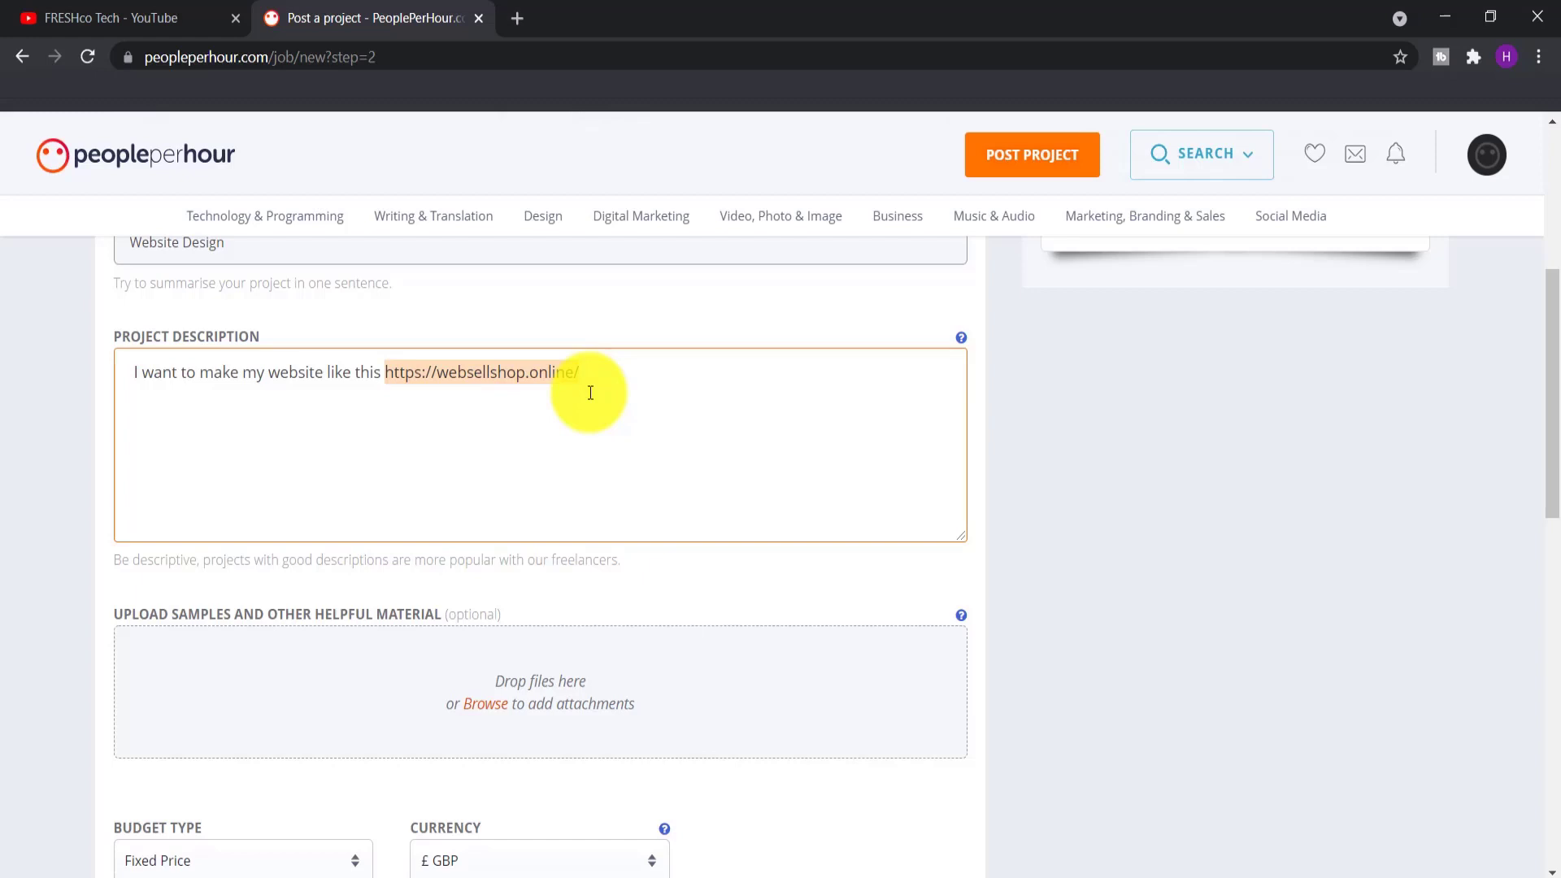
# Switch the budget currency to USD and set the amount to $122
pyautogui.scroll(-3, 591, 392)
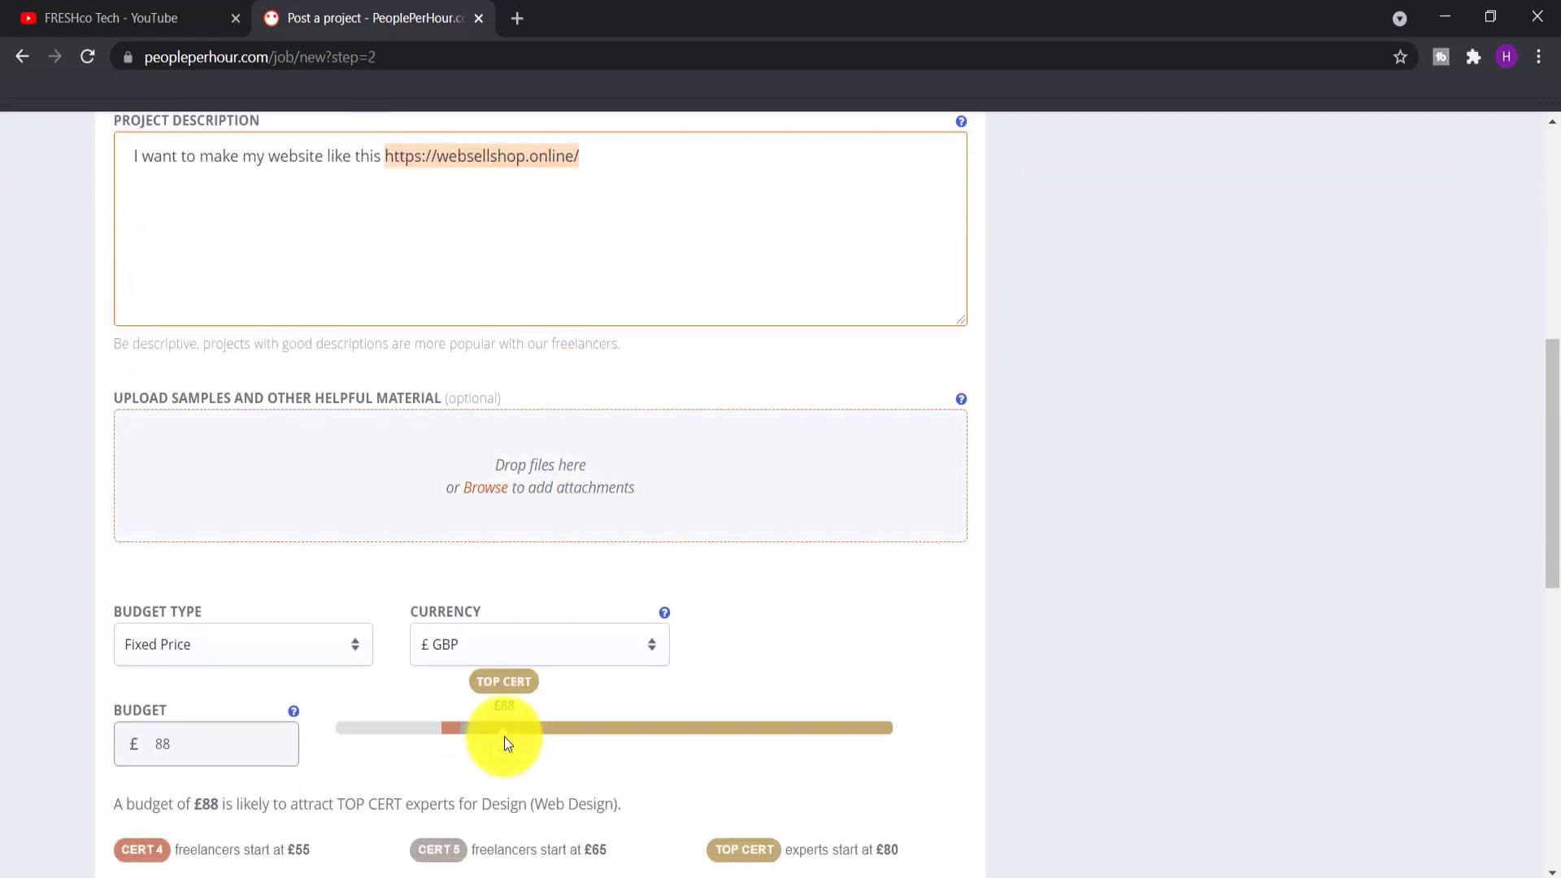
pyautogui.moveTo(505, 738)
pyautogui.mouseDown()
pyautogui.moveTo(335, 749)
pyautogui.moveTo(507, 750)
pyautogui.mouseUp()
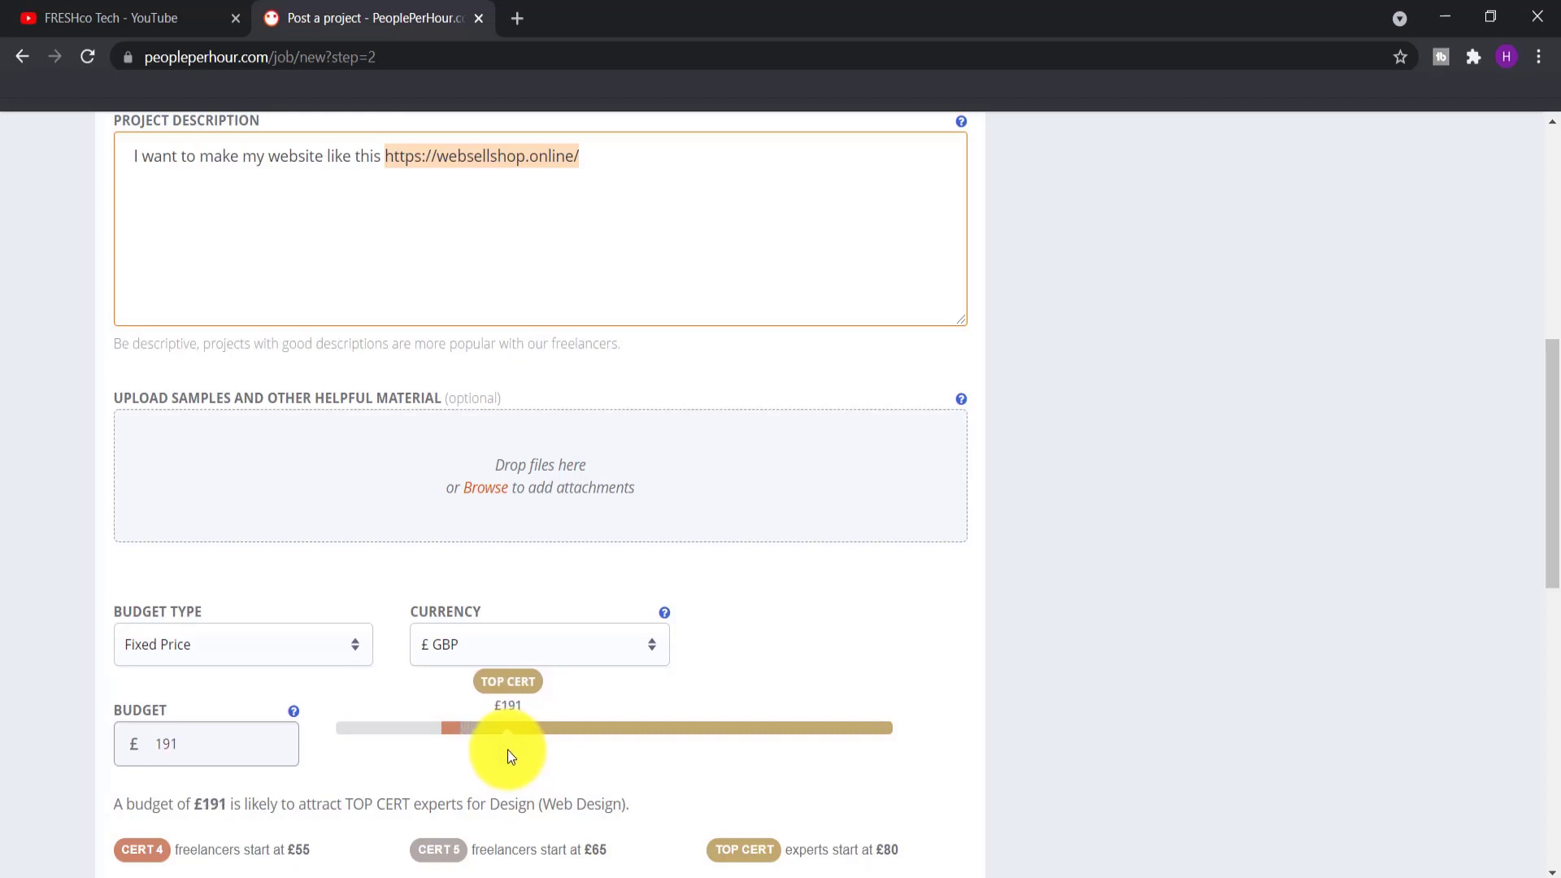
pyautogui.scroll(-1, 412, 782)
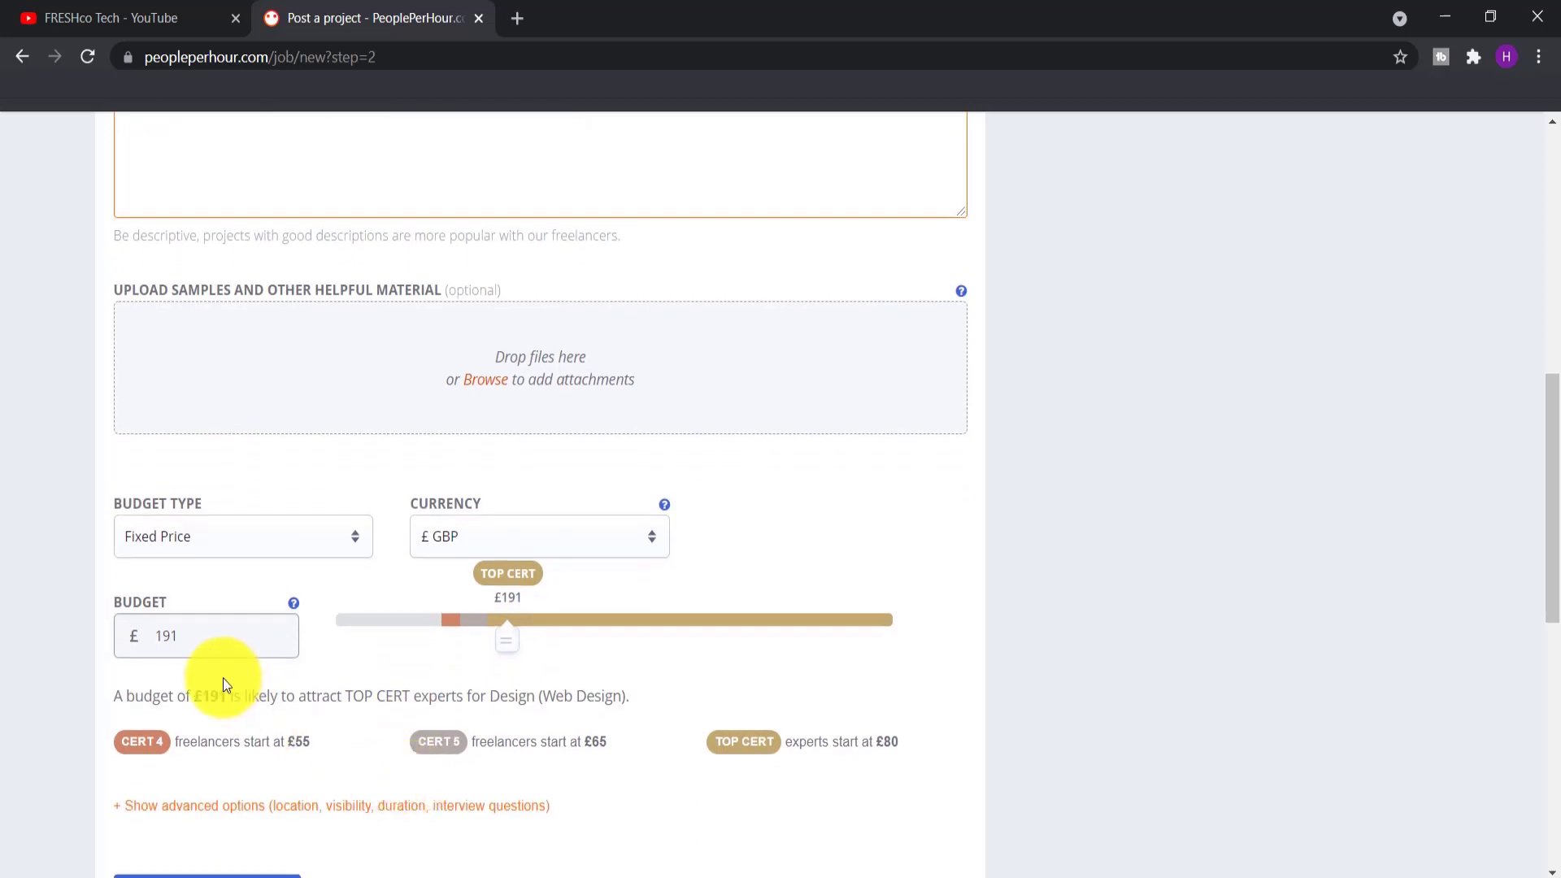
pyautogui.click(460, 549)
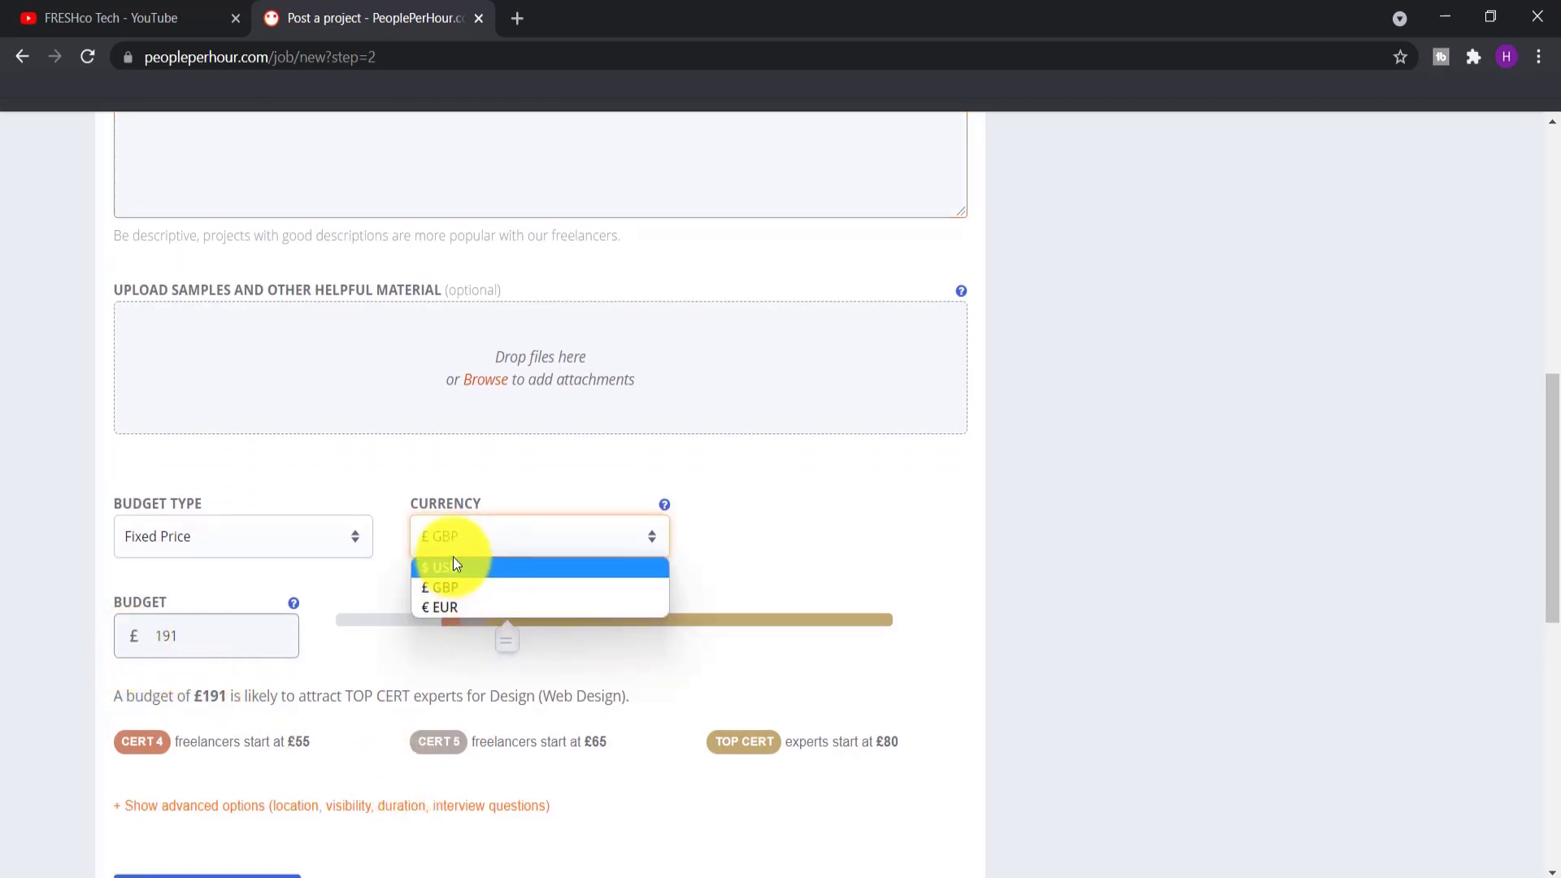
pyautogui.click(455, 565)
pyautogui.moveTo(515, 643); pyautogui.dragTo(506, 637)
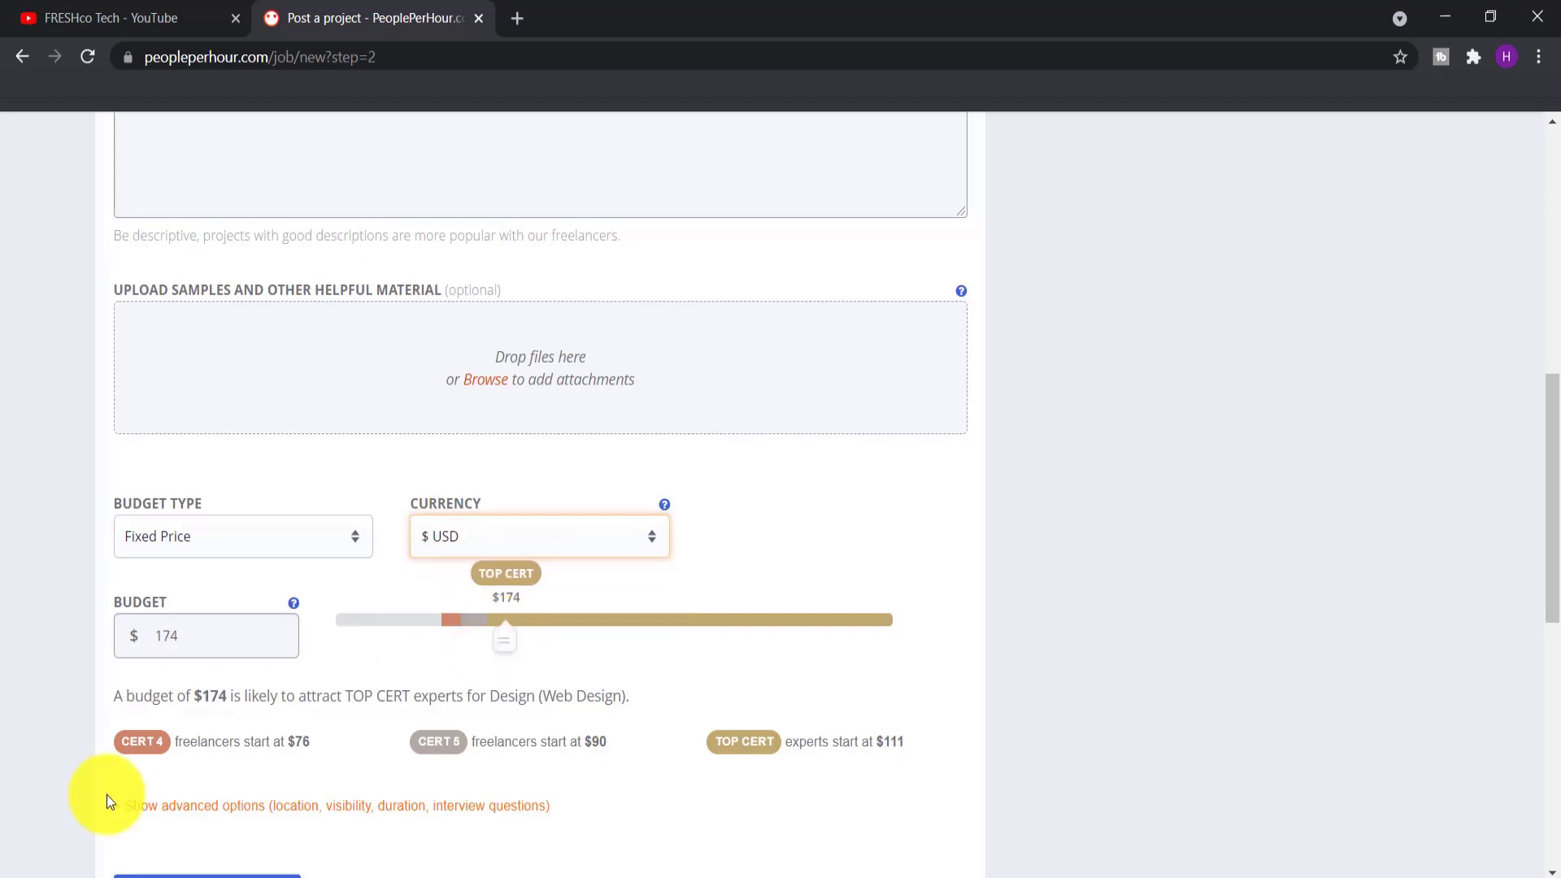
# Check the reference URL at the end of the project description
pyautogui.scroll(3, 188, 627)
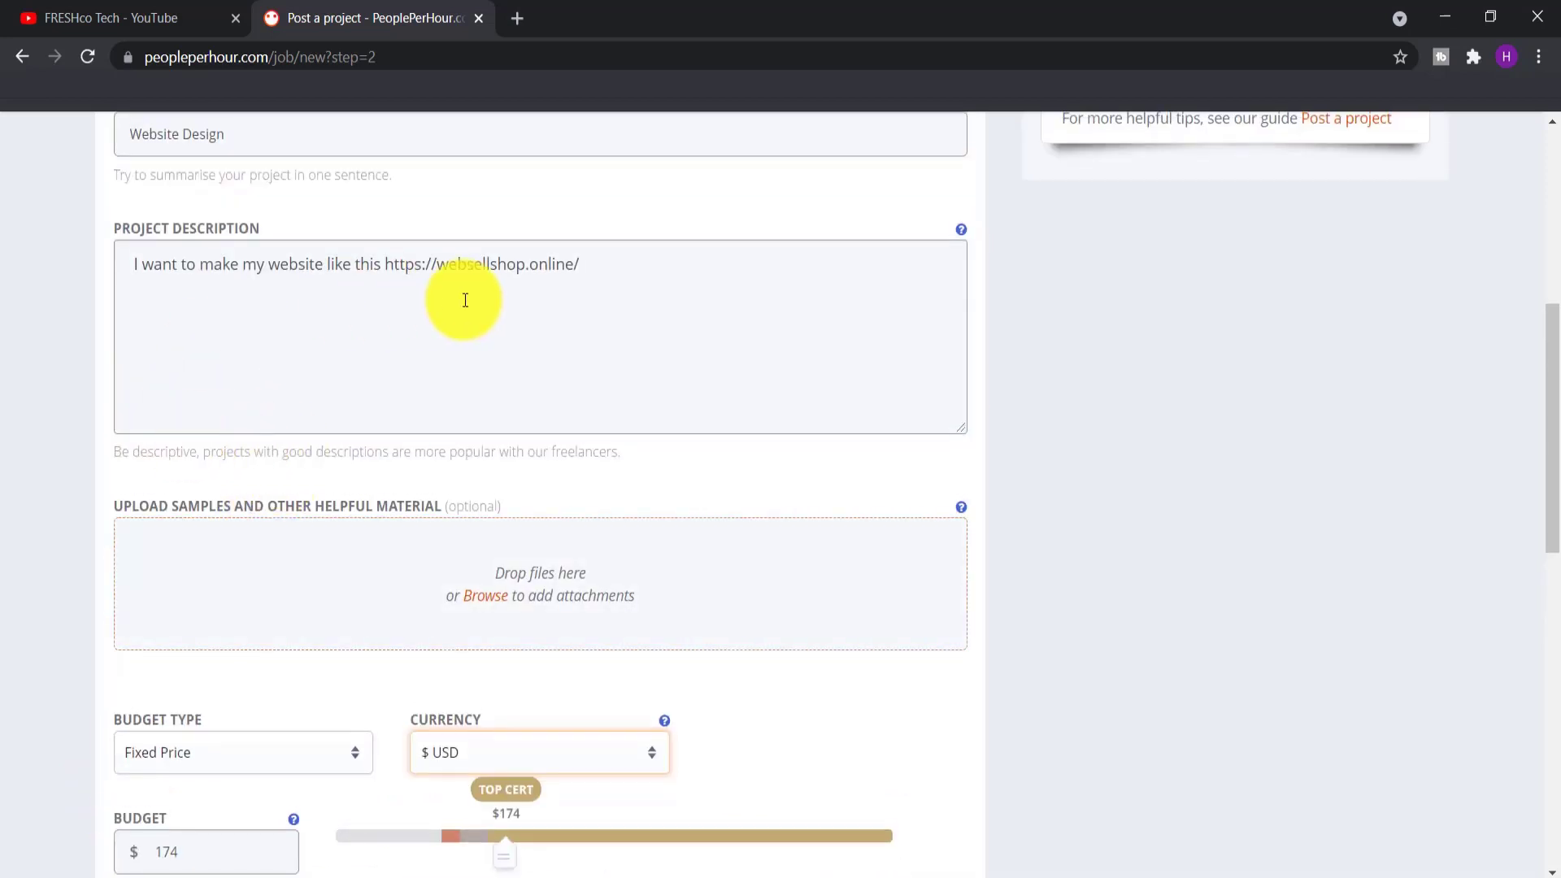
pyautogui.moveTo(596, 272); pyautogui.dragTo(127, 274)
pyautogui.click(623, 339)
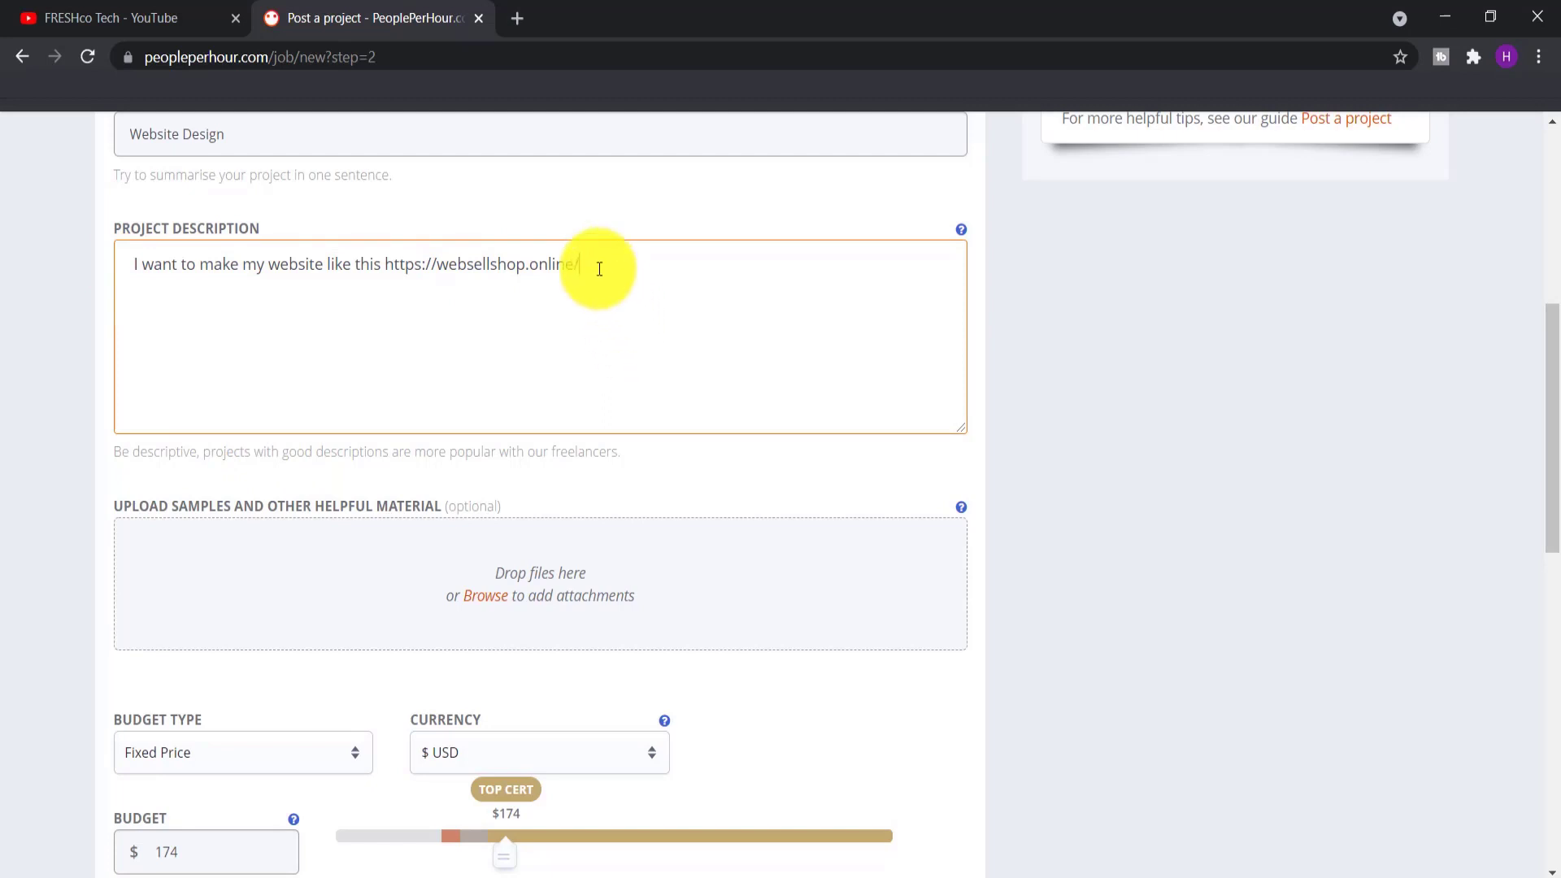
pyautogui.moveTo(596, 269); pyautogui.dragTo(418, 251)
pyautogui.click(622, 288)
pyautogui.scroll(-4, 657, 423)
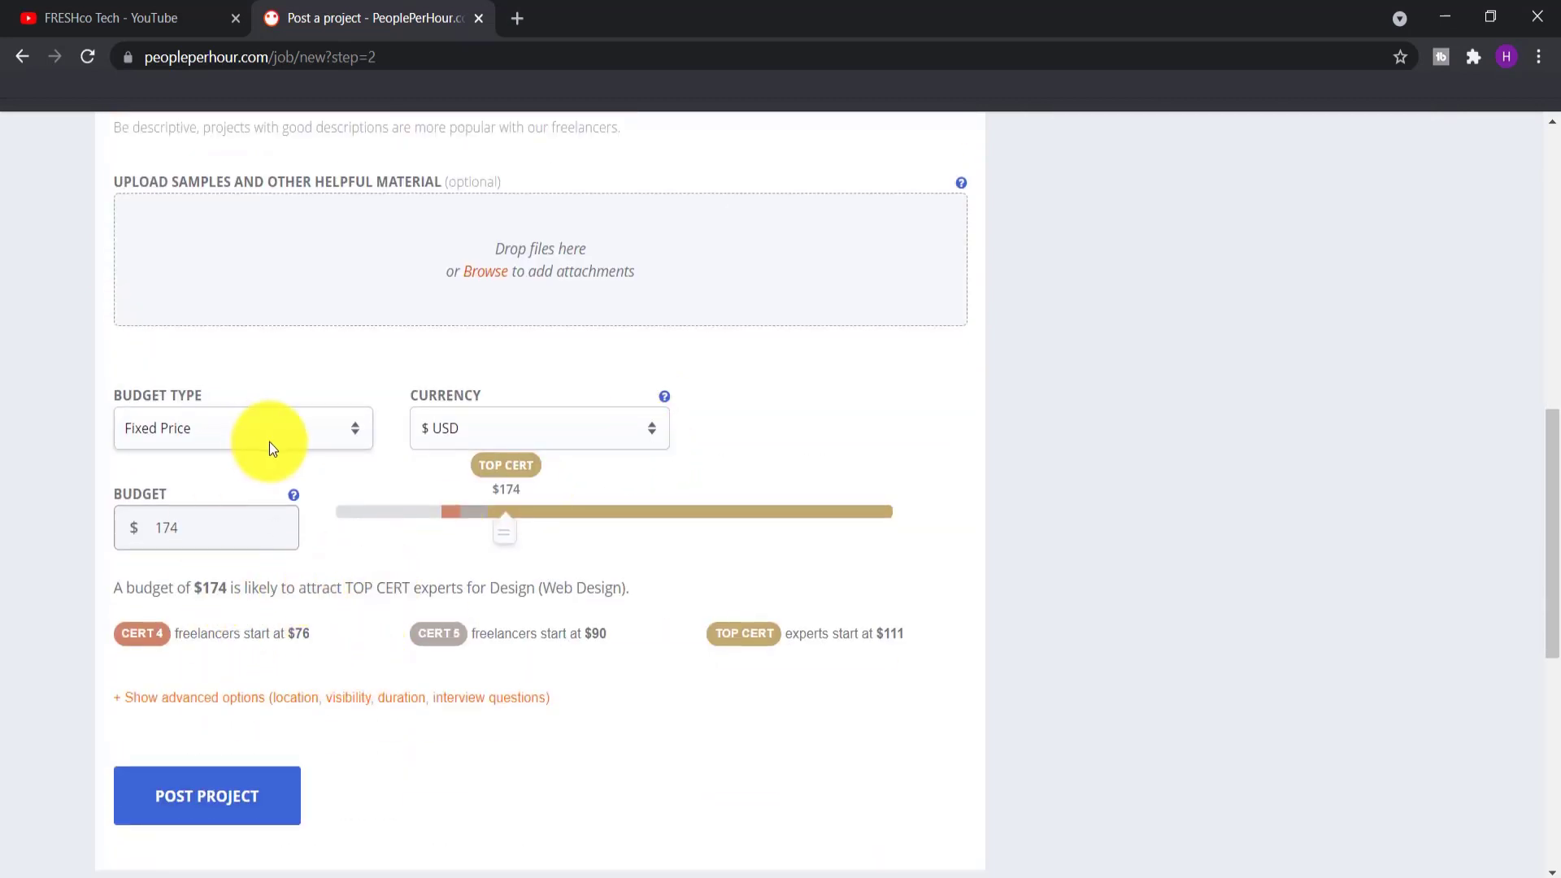
# Toggle budget type to Per Hour and back to Fixed Price, then post the project
pyautogui.click(227, 441)
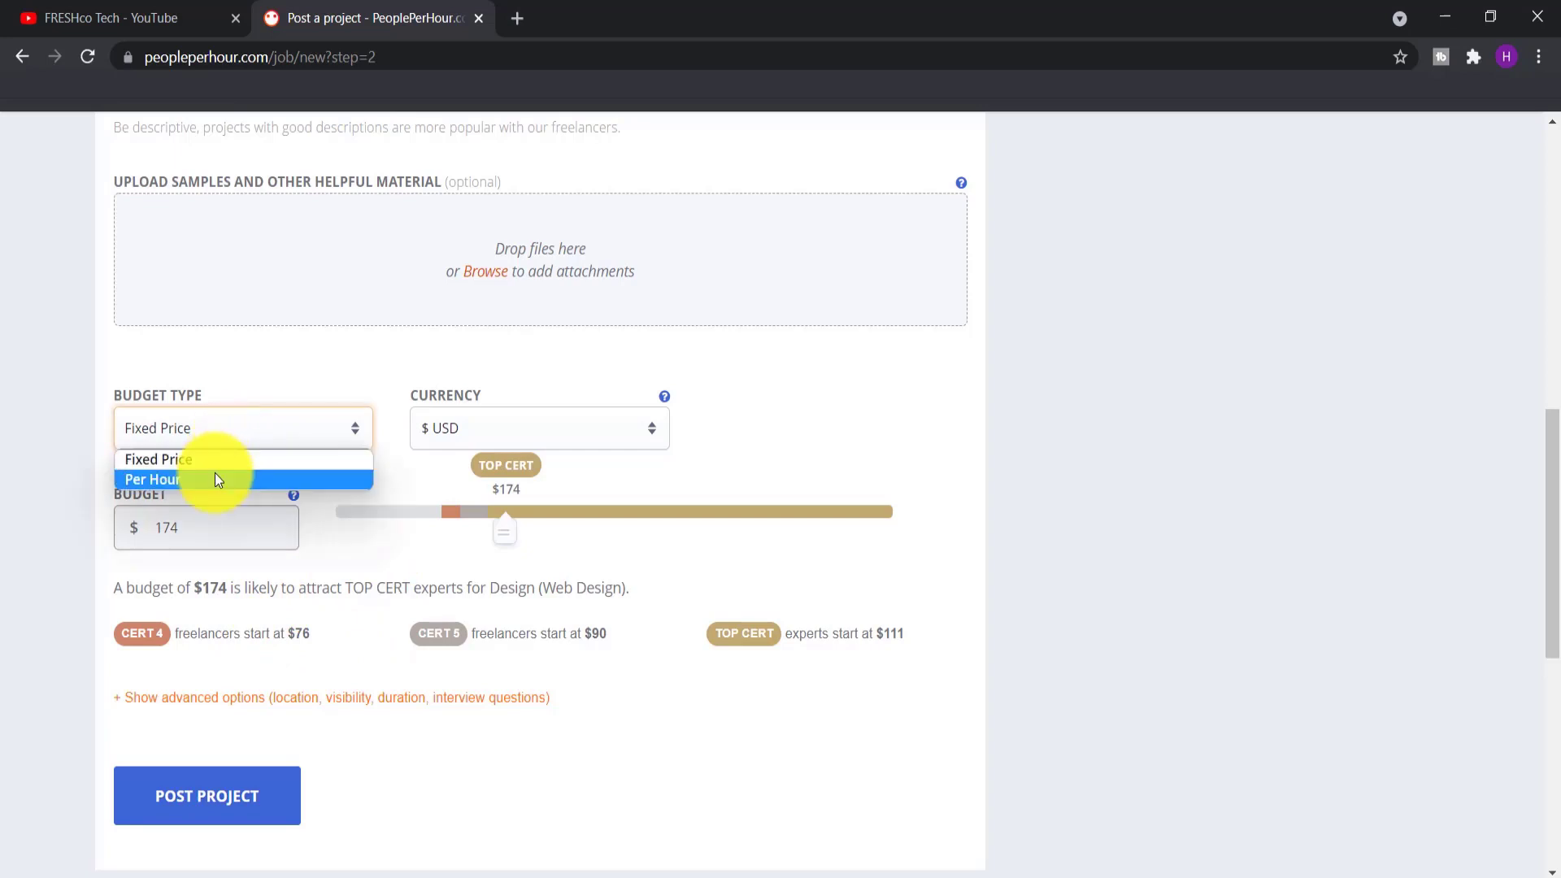
pyautogui.click(214, 471)
pyautogui.click(223, 446)
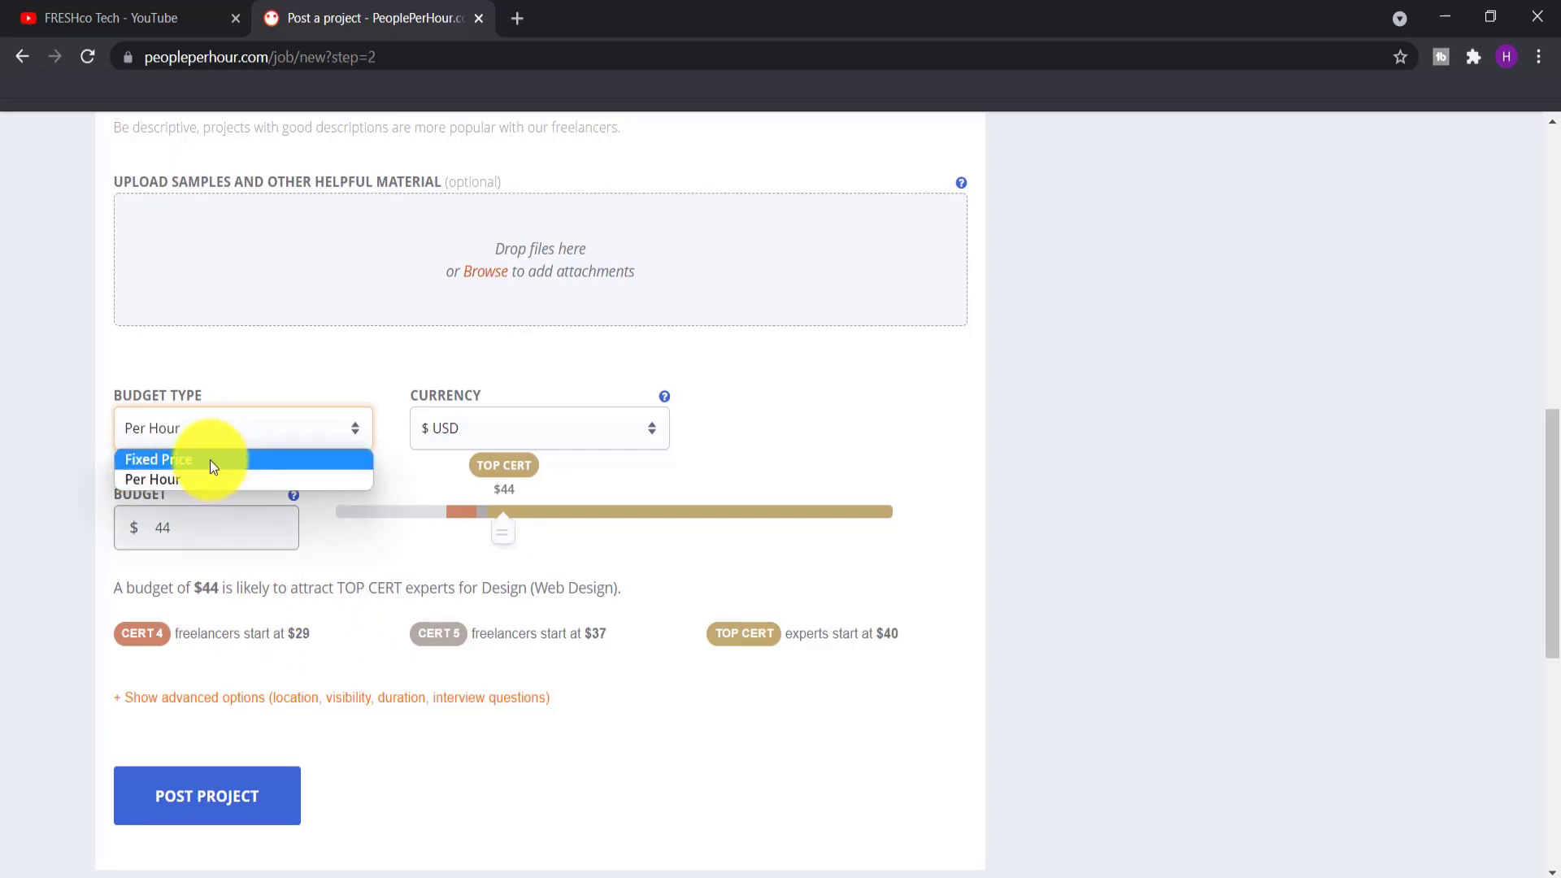
pyautogui.click(210, 460)
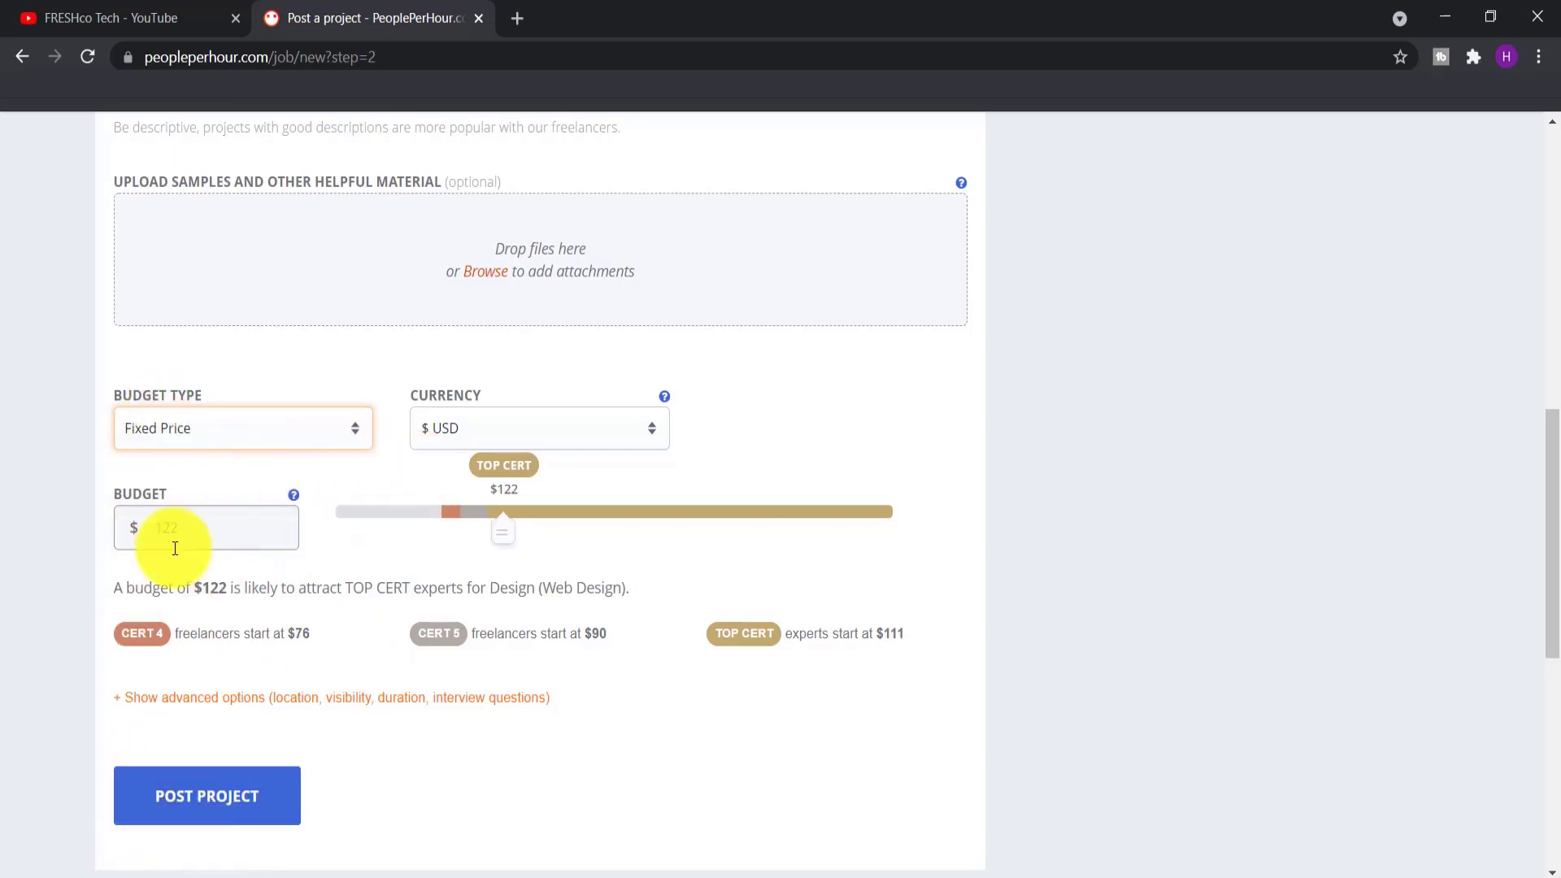
pyautogui.click(184, 783)
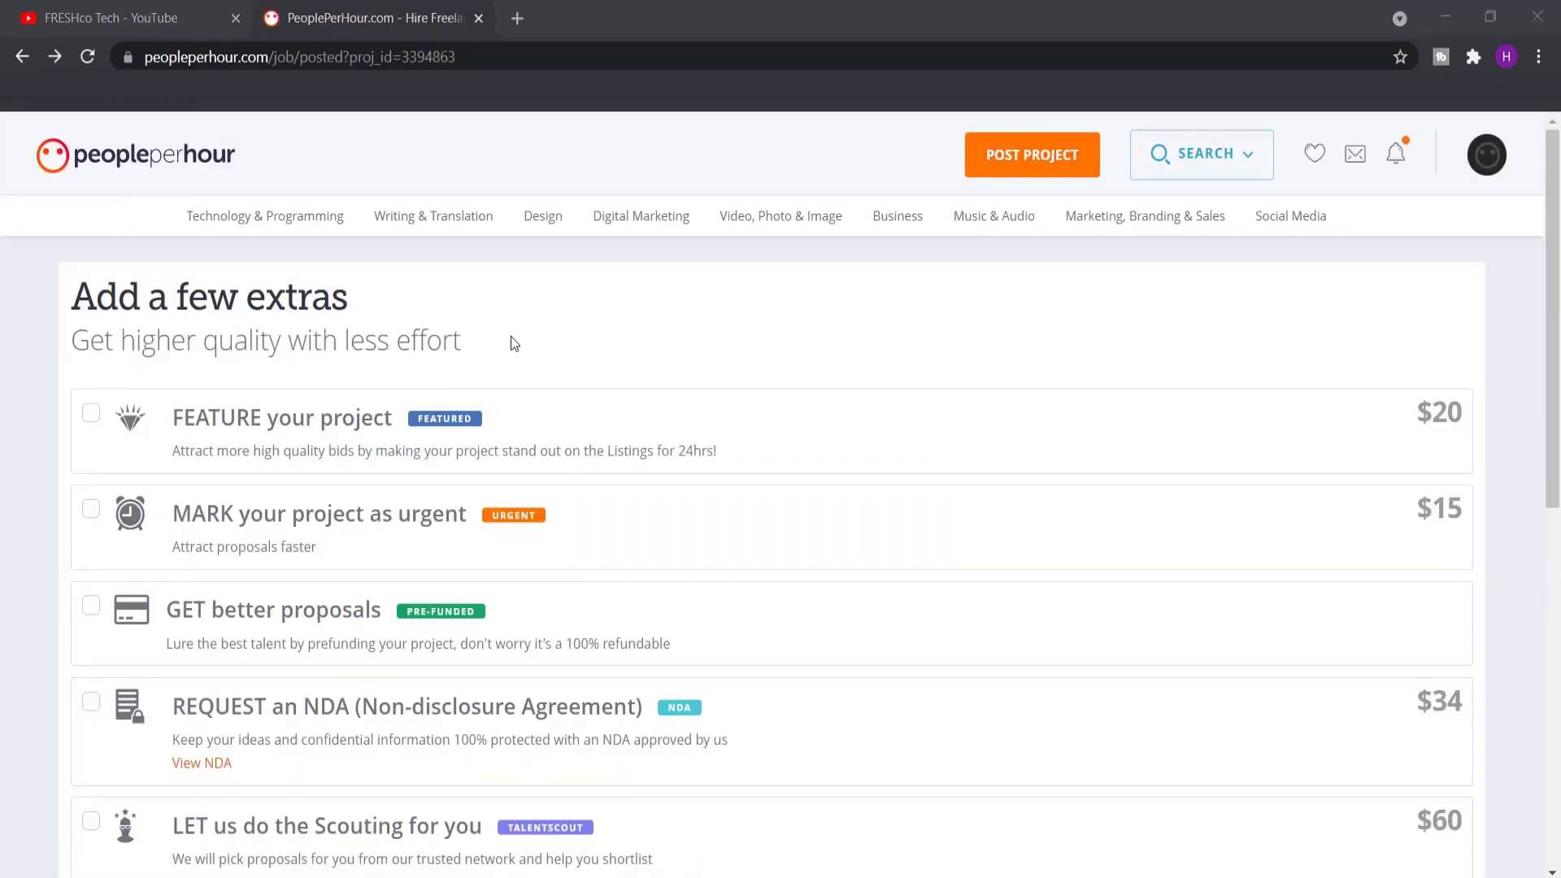
# Skip the paid extras on the 'Add a few extras' page
pyautogui.scroll(-5, 236, 329)
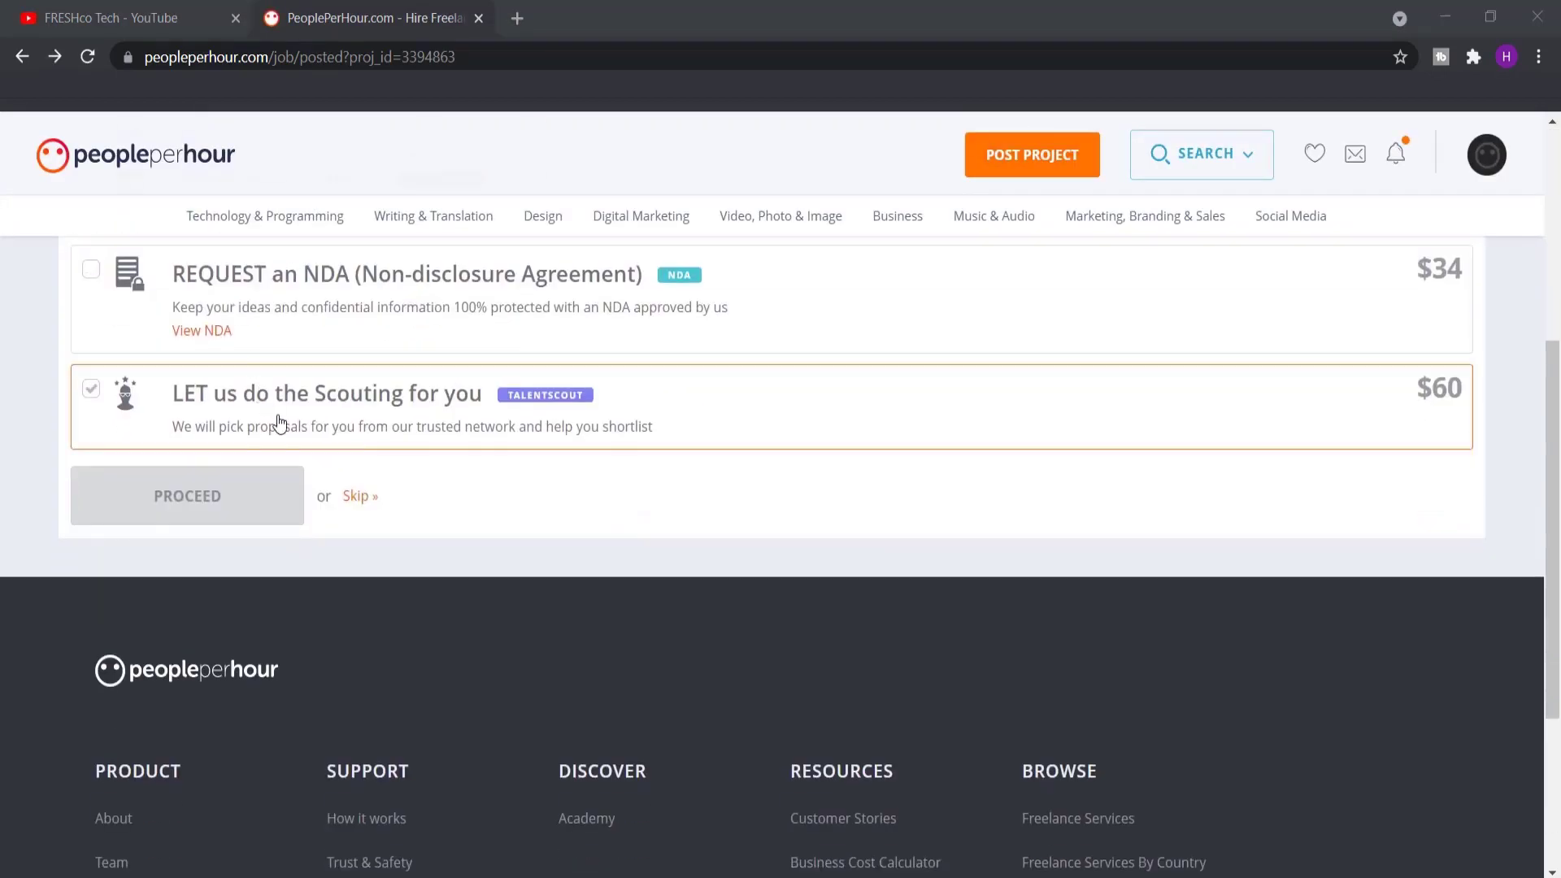
pyautogui.click(363, 496)
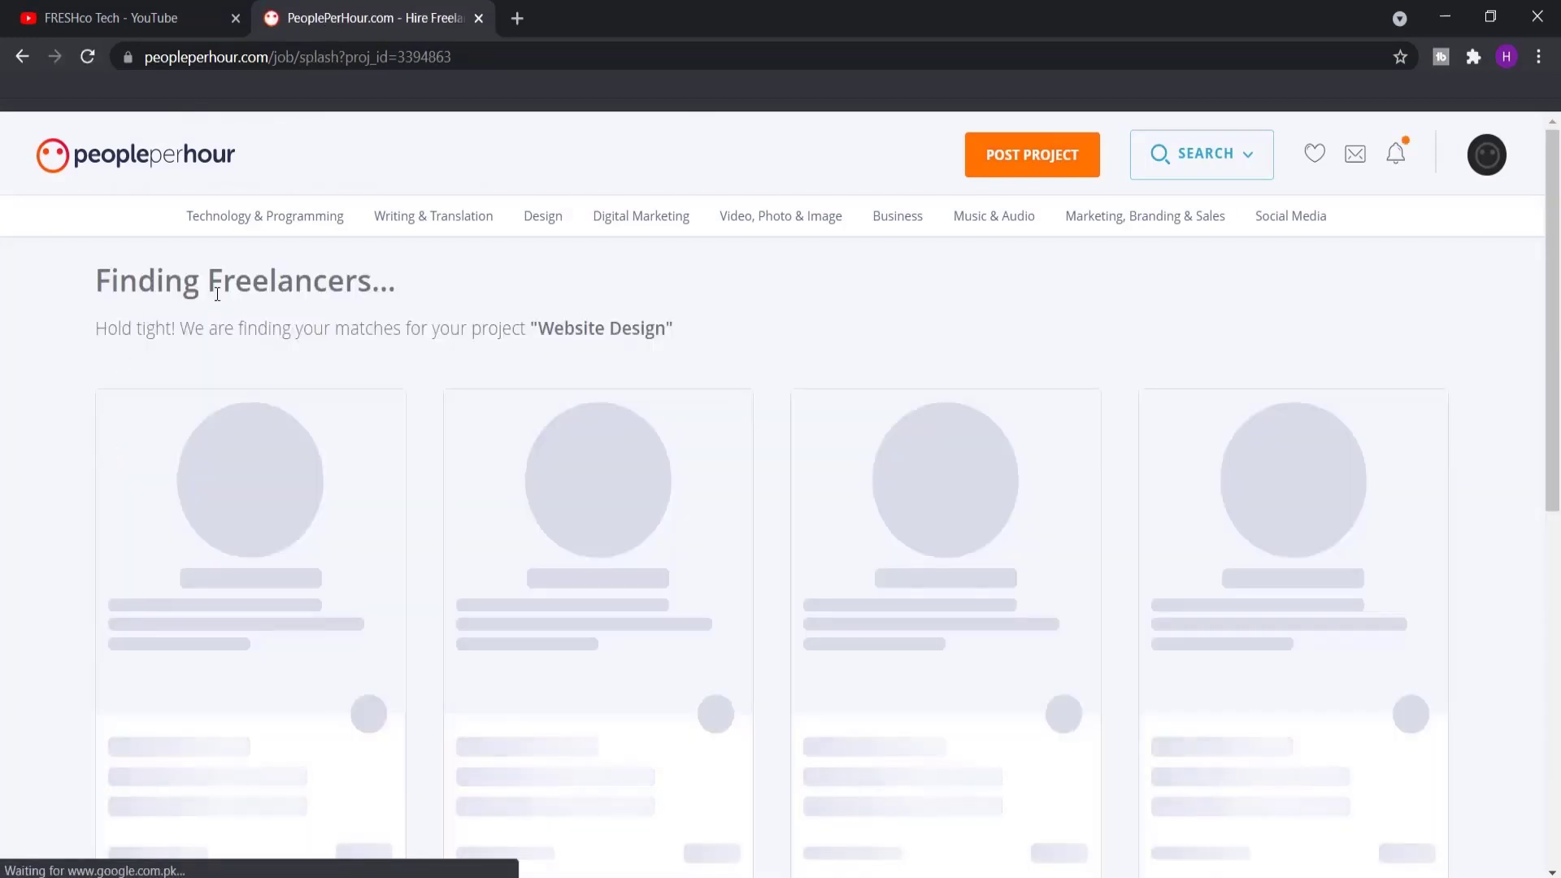
# Open the first matched freelancer, the graphic design and web development team, in a new tab
pyautogui.moveTo(91, 283); pyautogui.dragTo(192, 283)
pyautogui.scroll(-3, 70, 433)
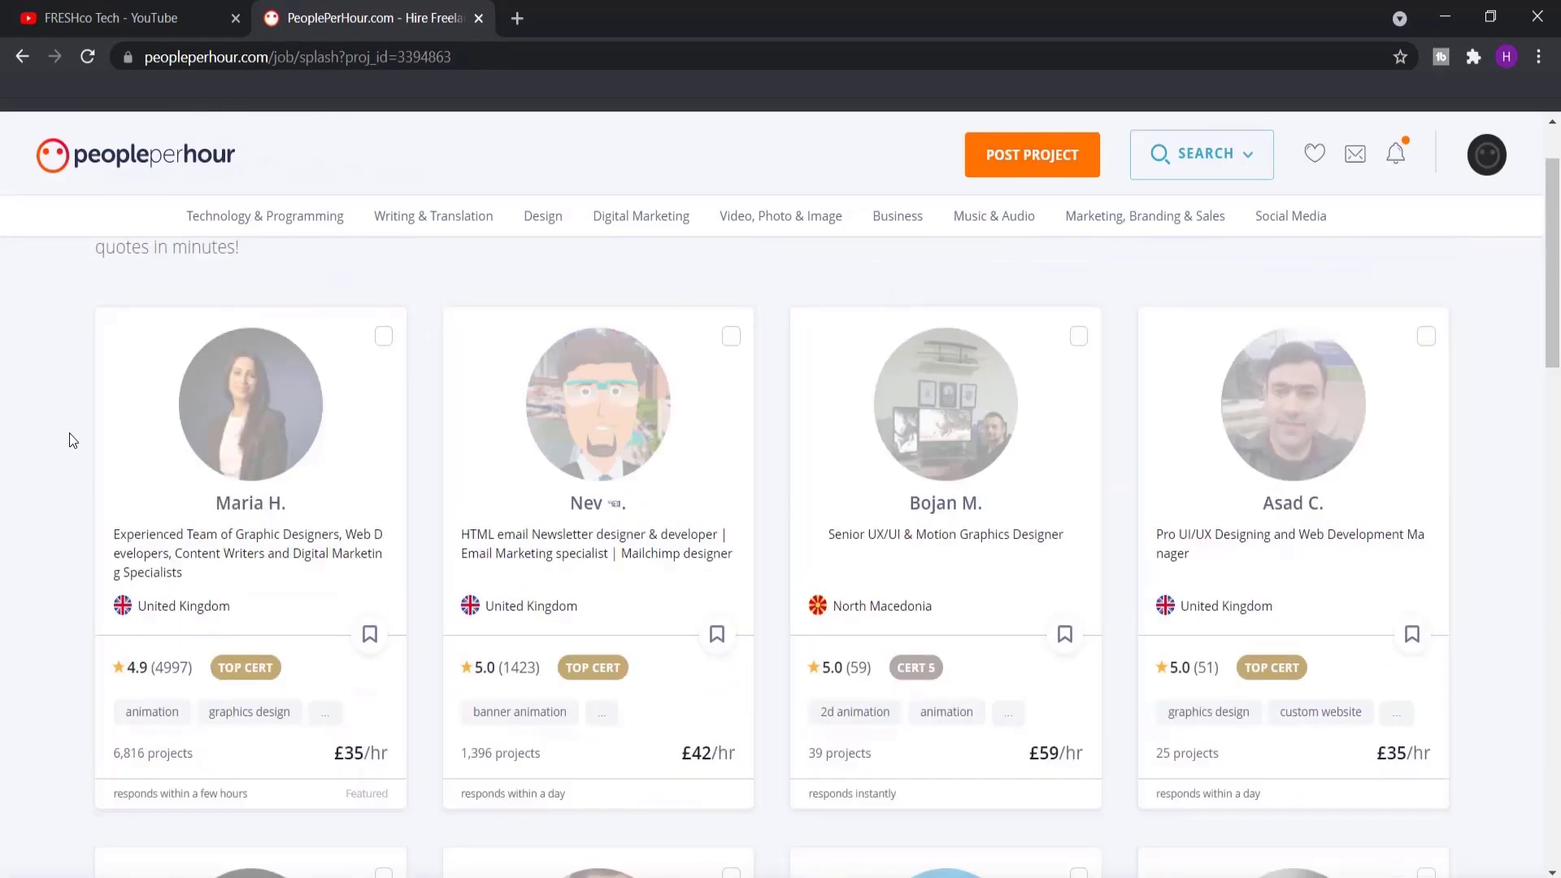
pyautogui.scroll(-1, 70, 433)
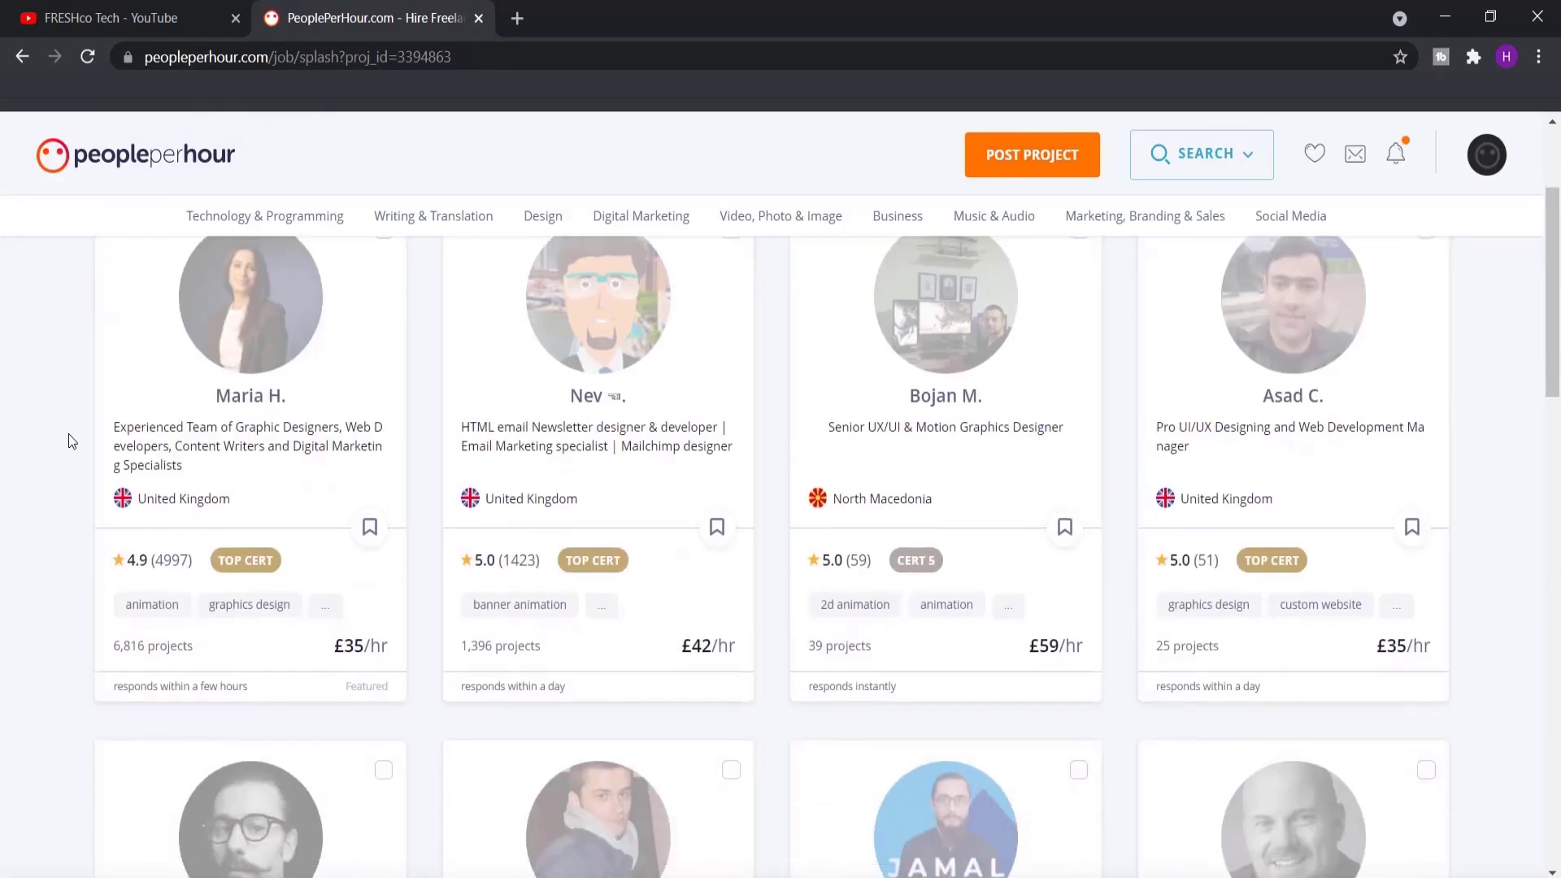
pyautogui.rightClick(246, 401)
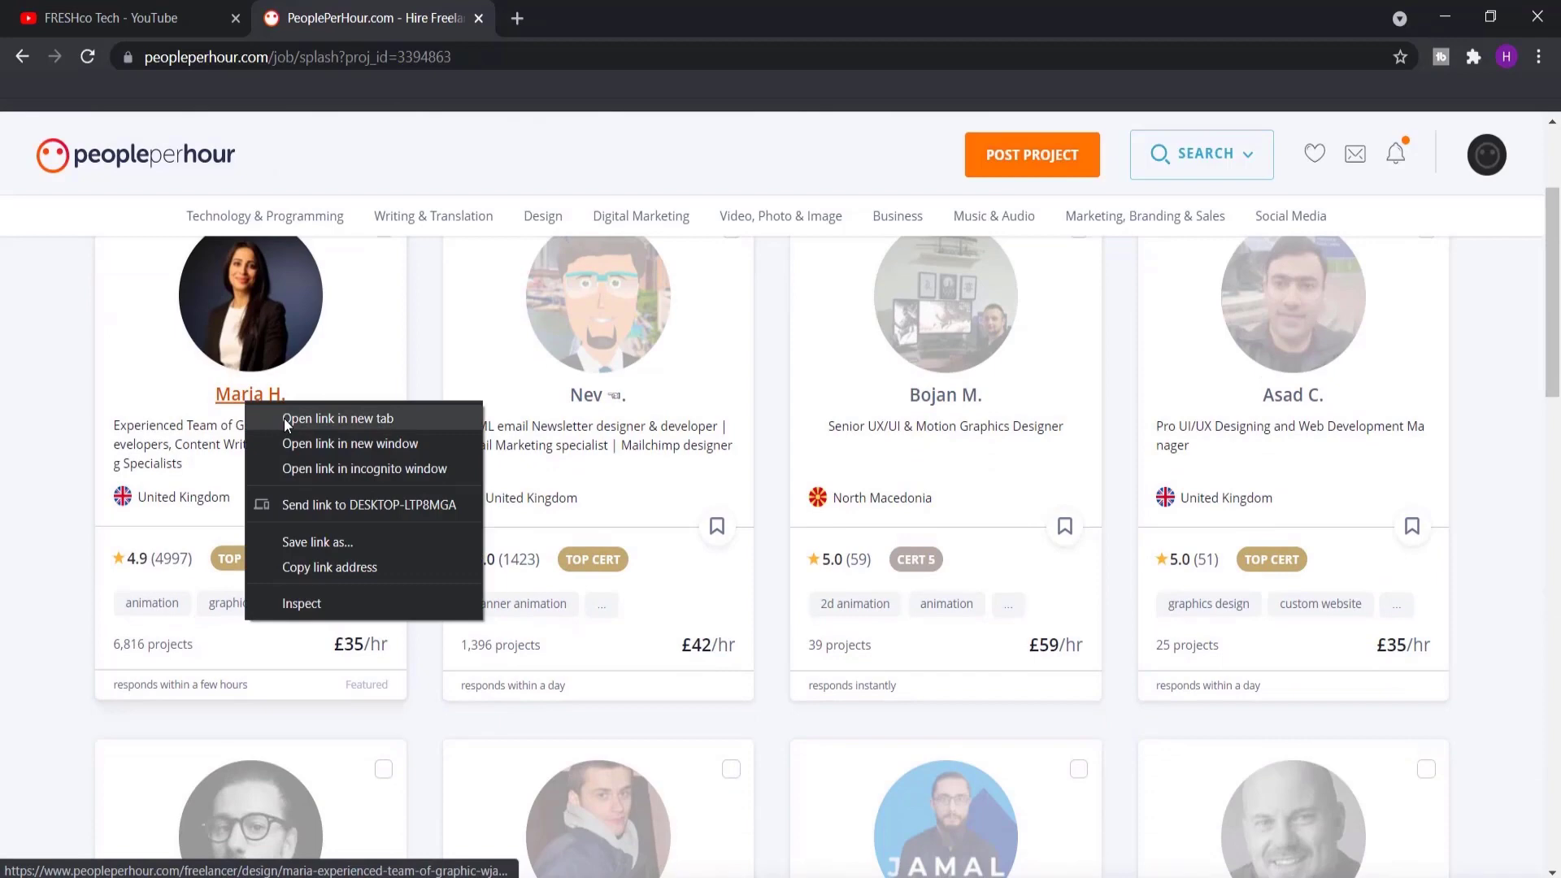
pyautogui.click(284, 418)
pyautogui.click(534, 20)
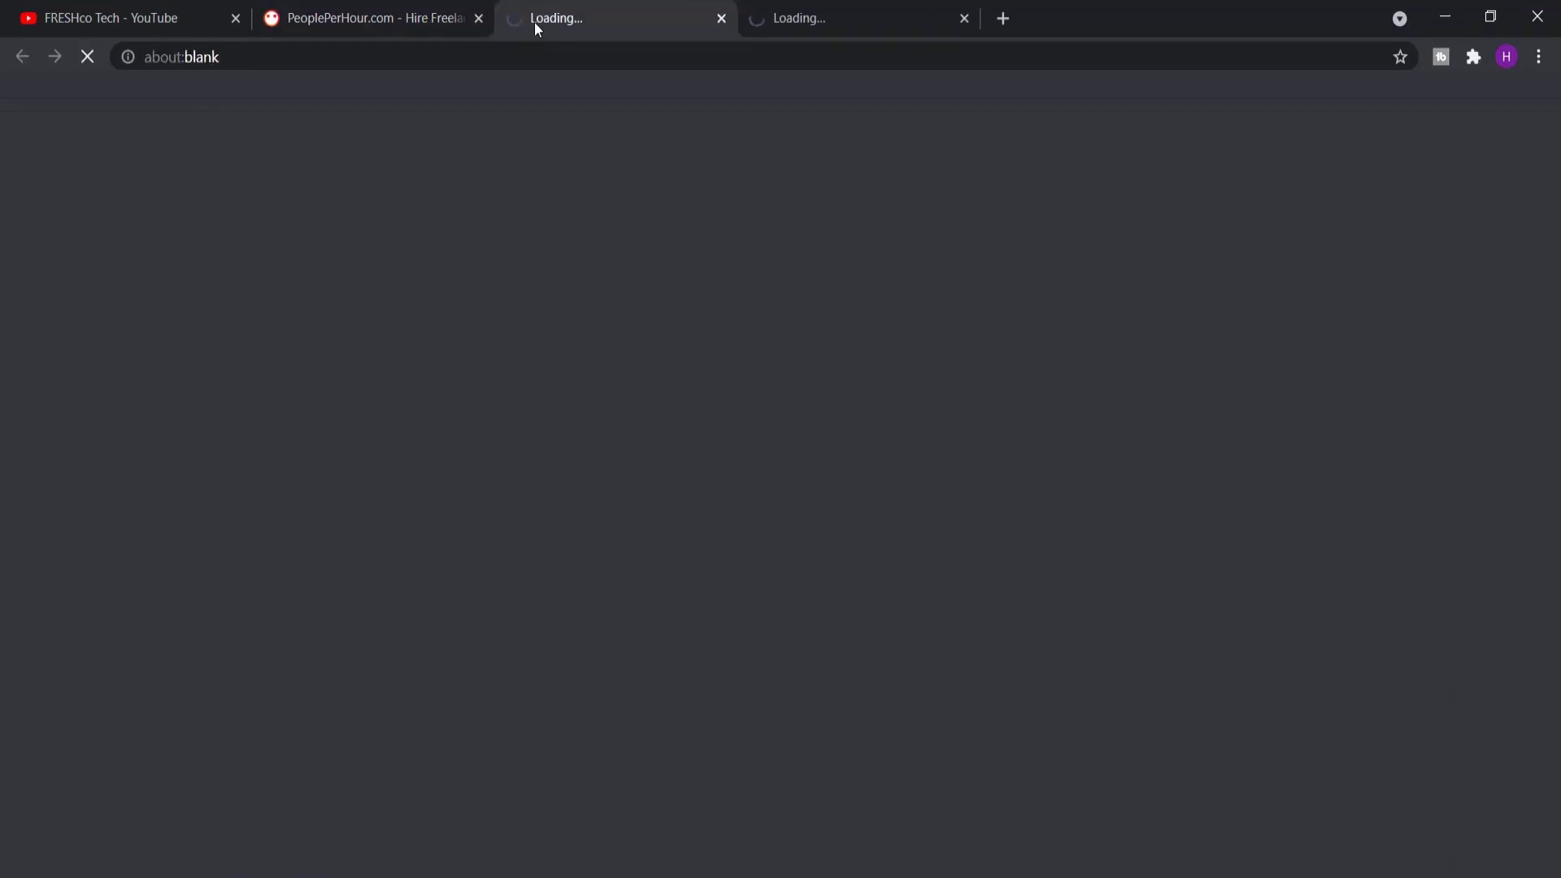
pyautogui.click(722, 18)
pyautogui.click(677, 6)
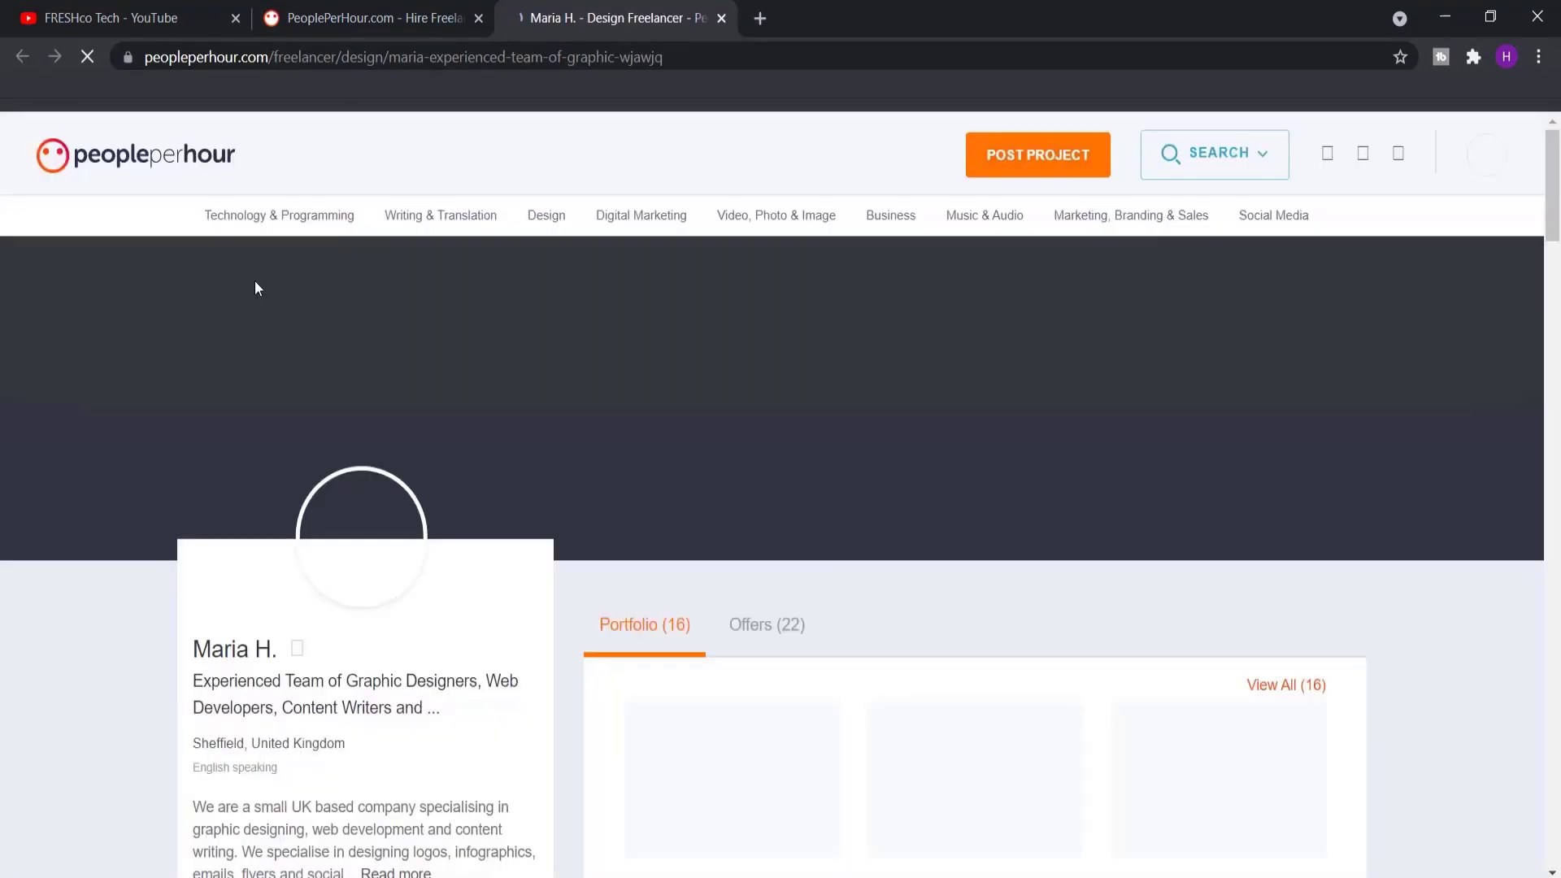
# Accept the Terms & Conditions, invite them to Website Design, and return to the matches
pyautogui.scroll(-3, 296, 366)
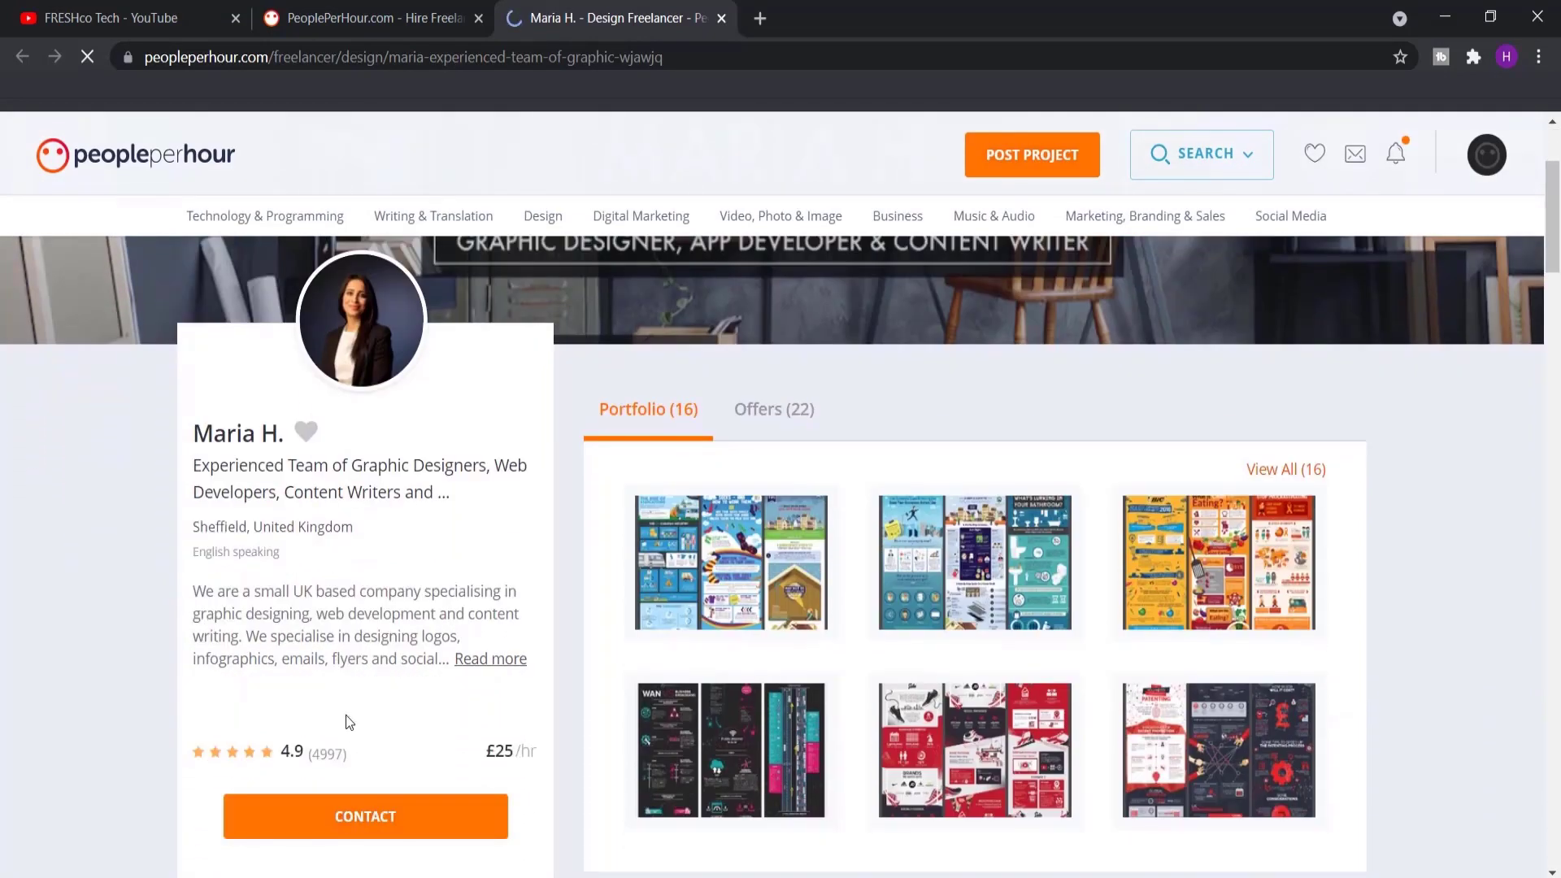
pyautogui.scroll(-1, 374, 740)
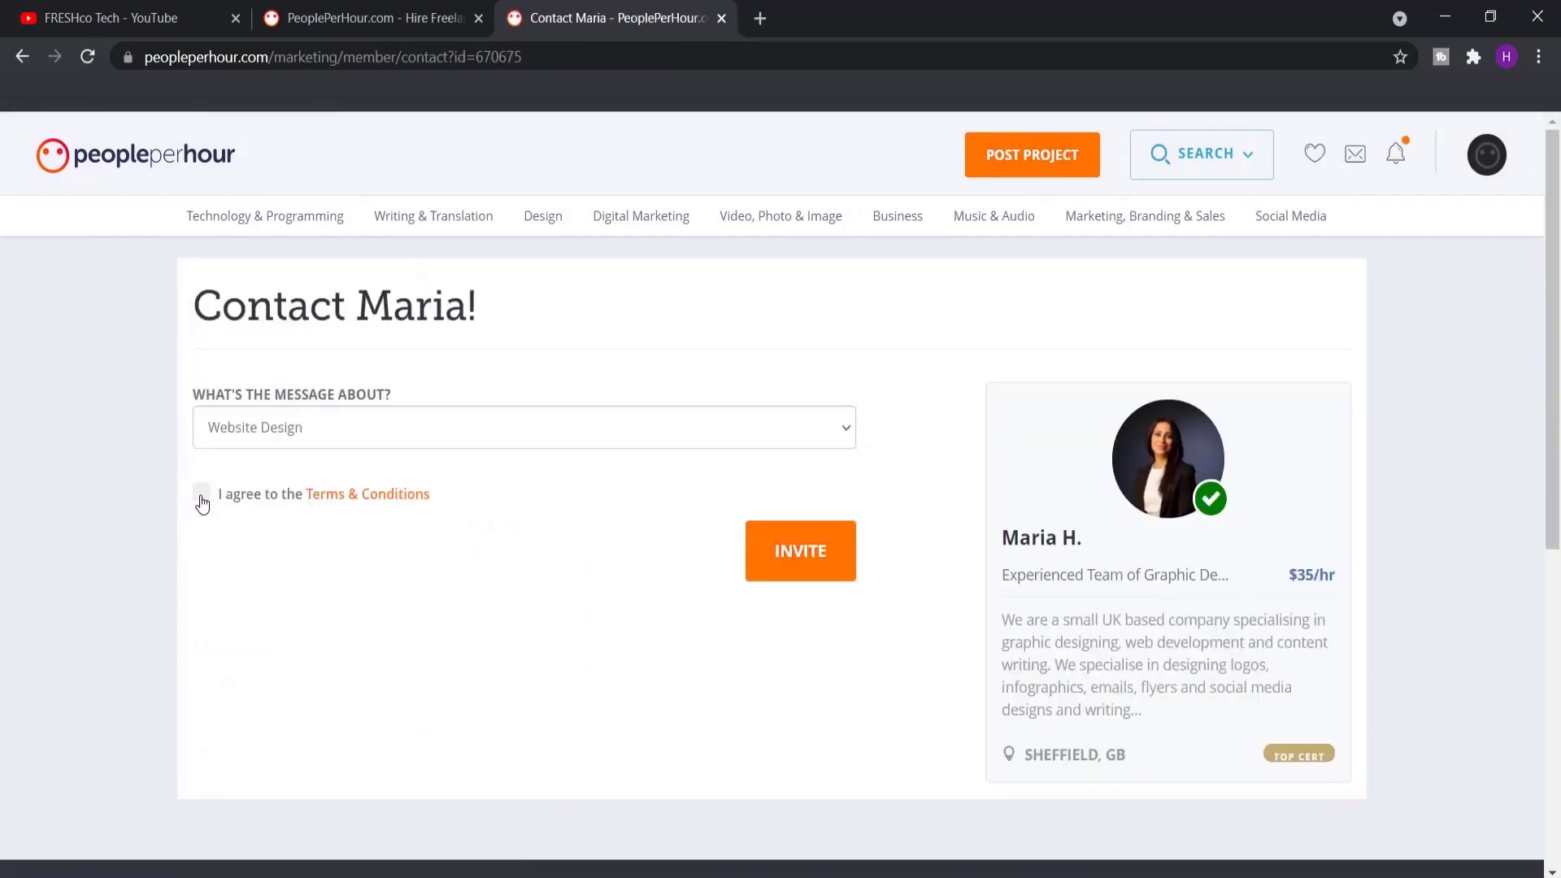
pyautogui.click(201, 493)
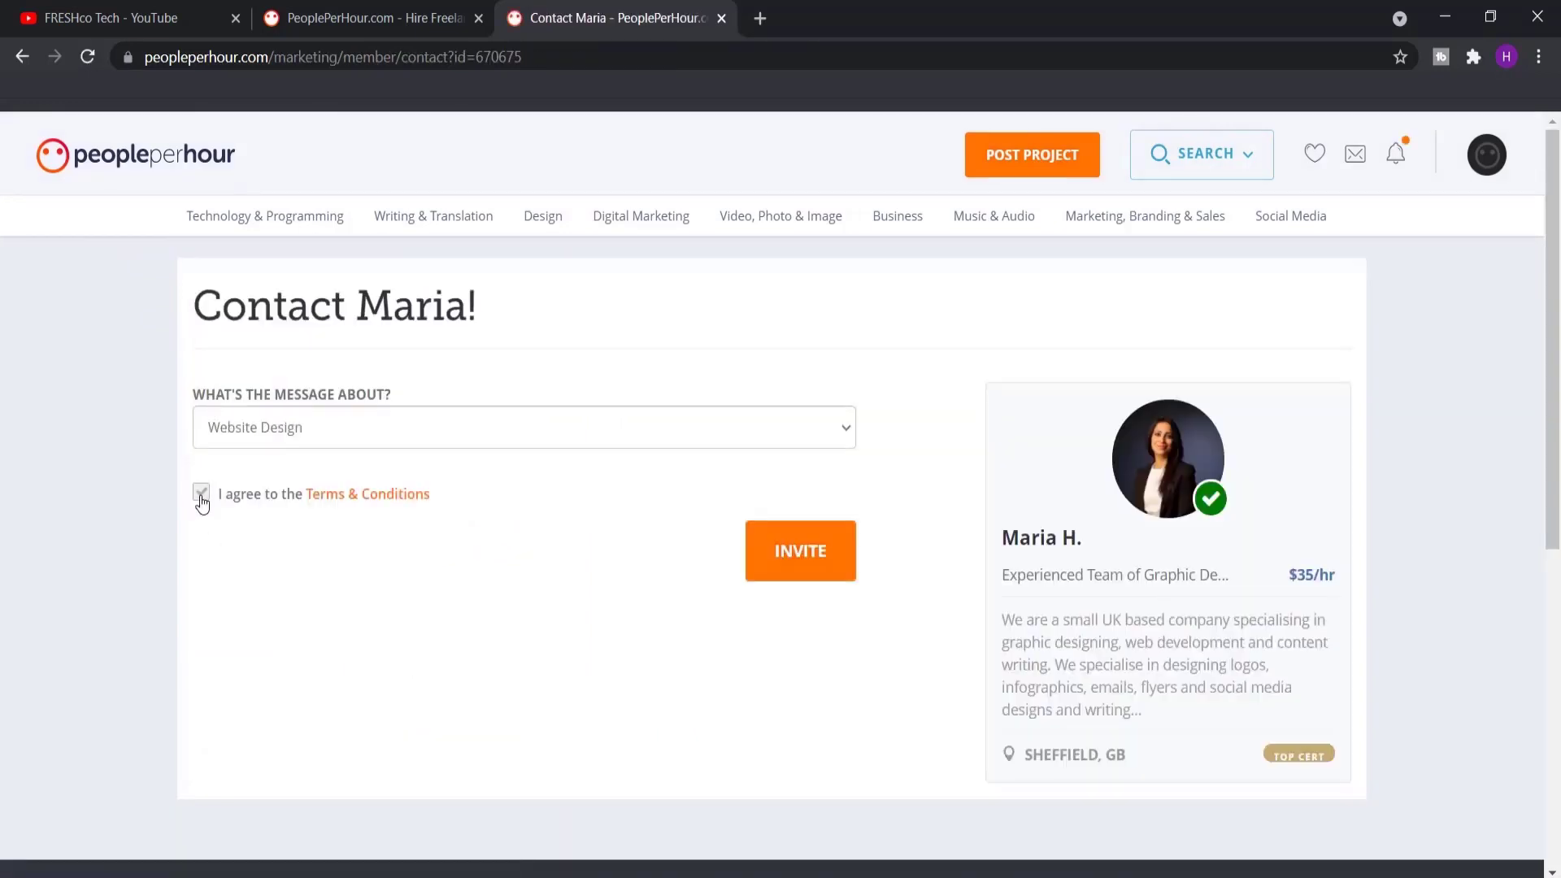
pyautogui.click(826, 555)
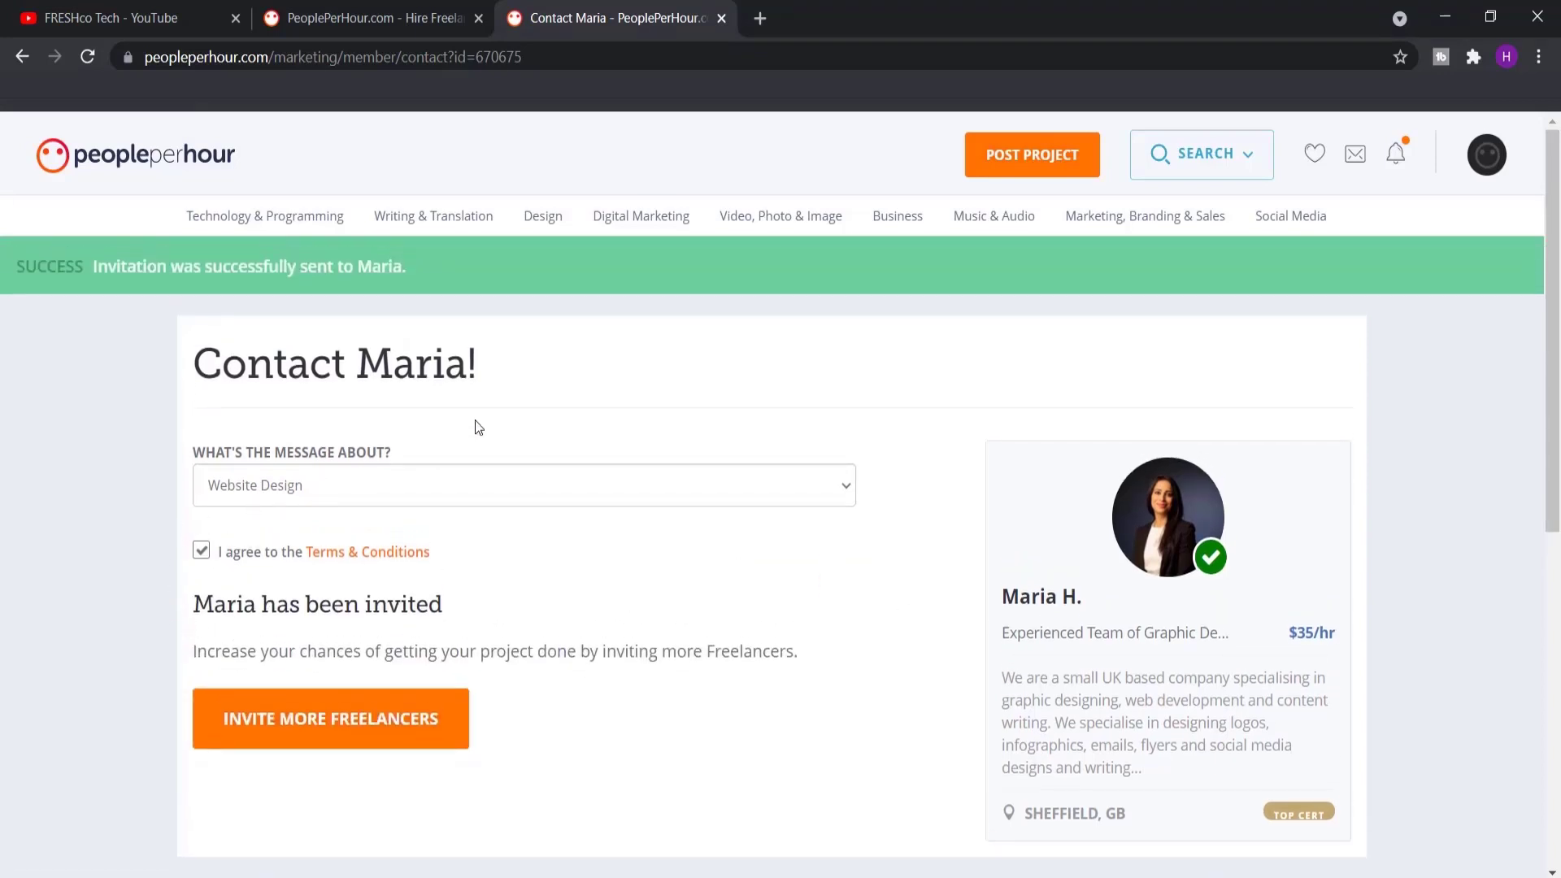
pyautogui.click(378, 18)
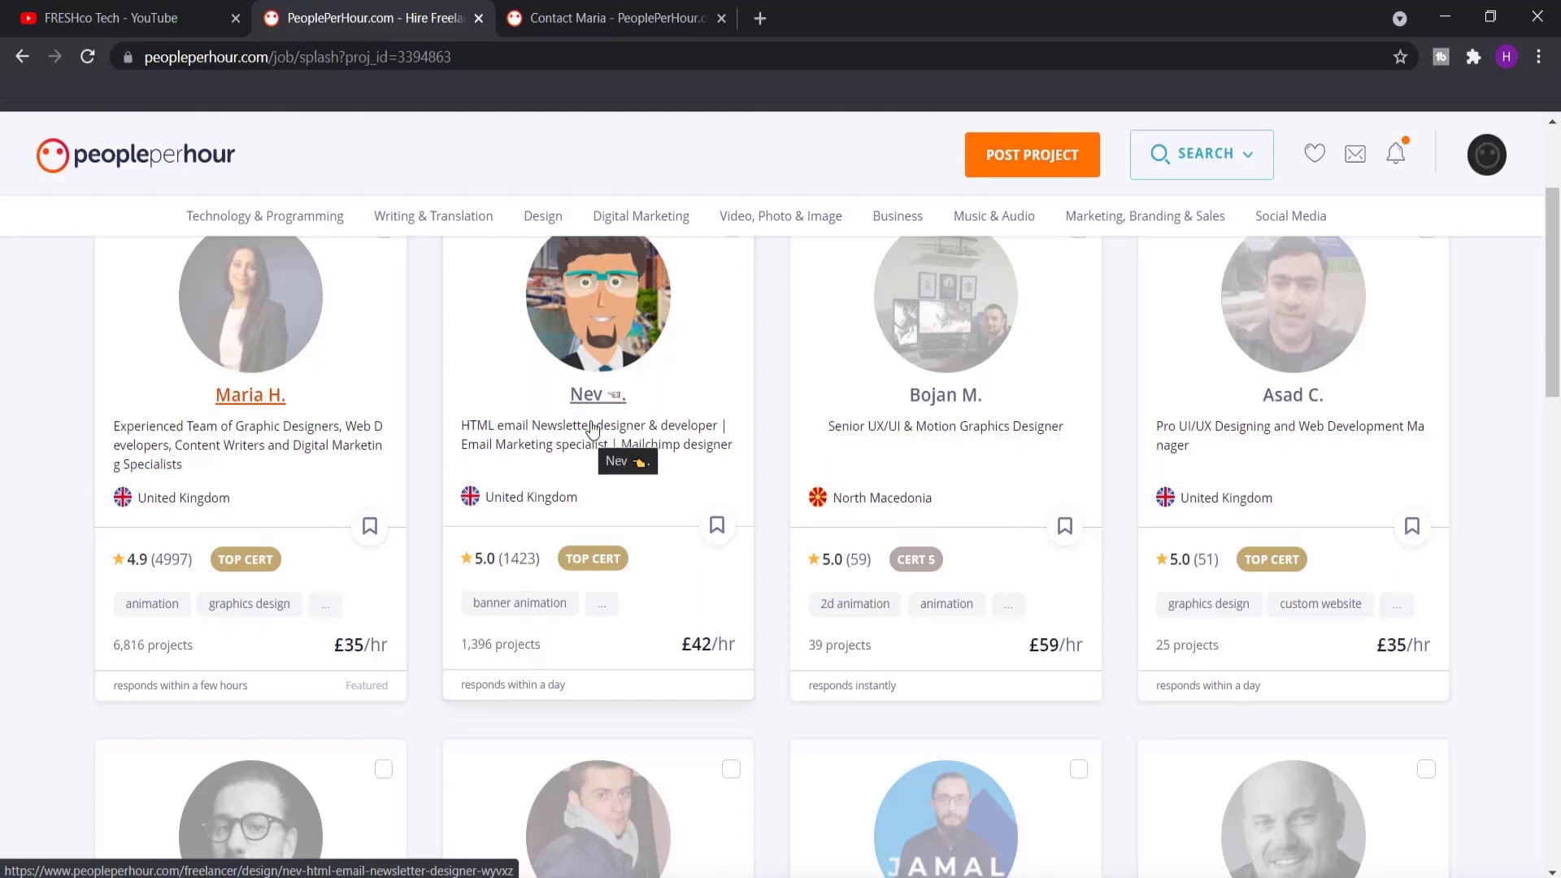
# Open the HTML email newsletter designer's profile, accept the terms, and send the invite
pyautogui.rightClick(591, 398)
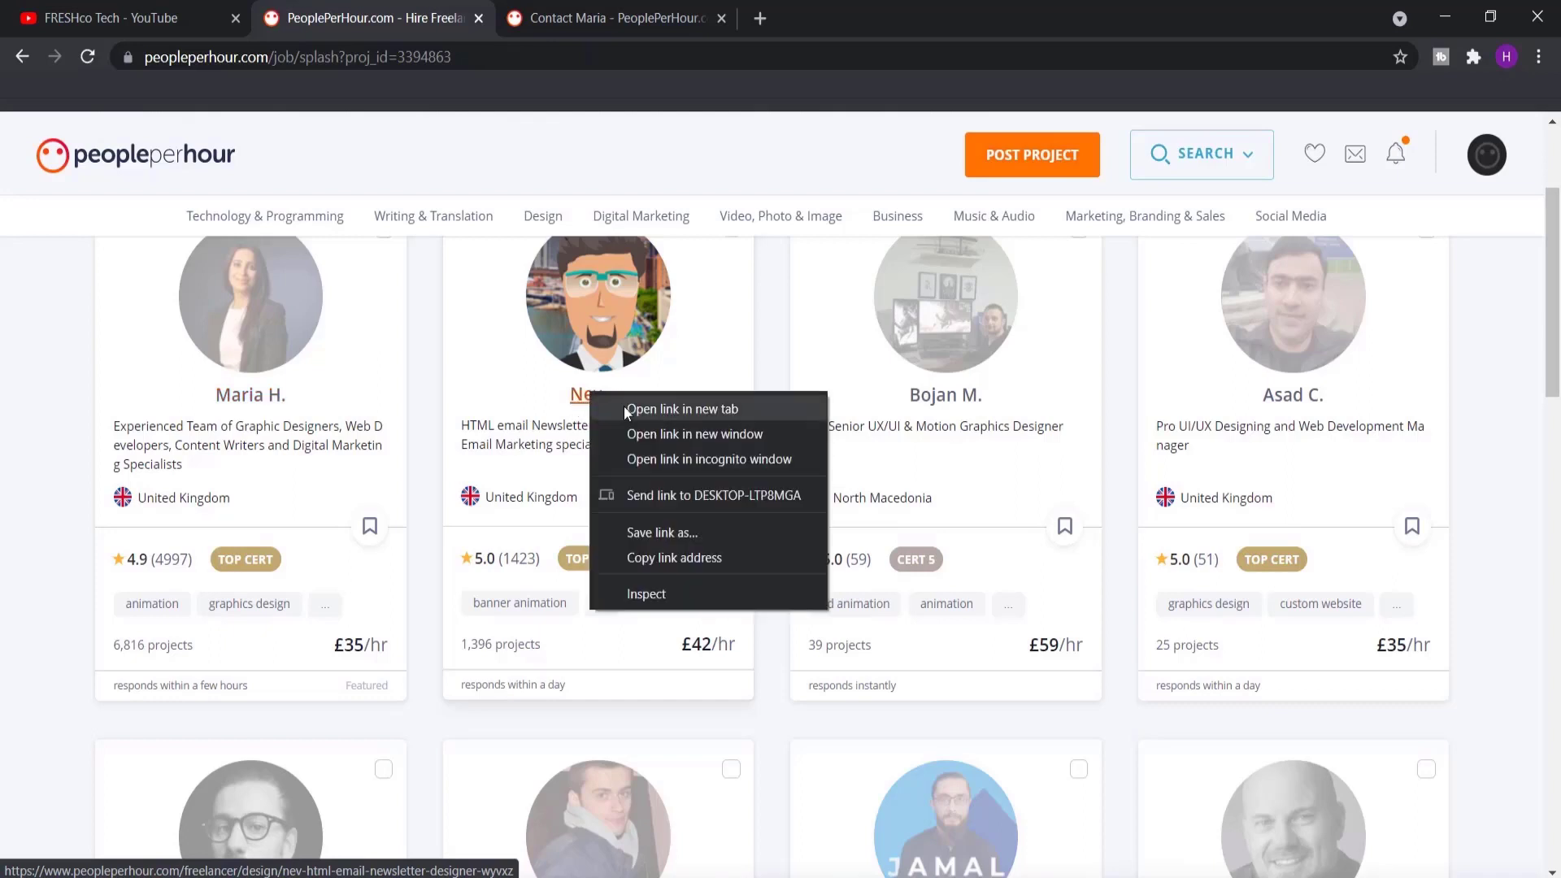
pyautogui.click(626, 410)
pyautogui.click(966, 17)
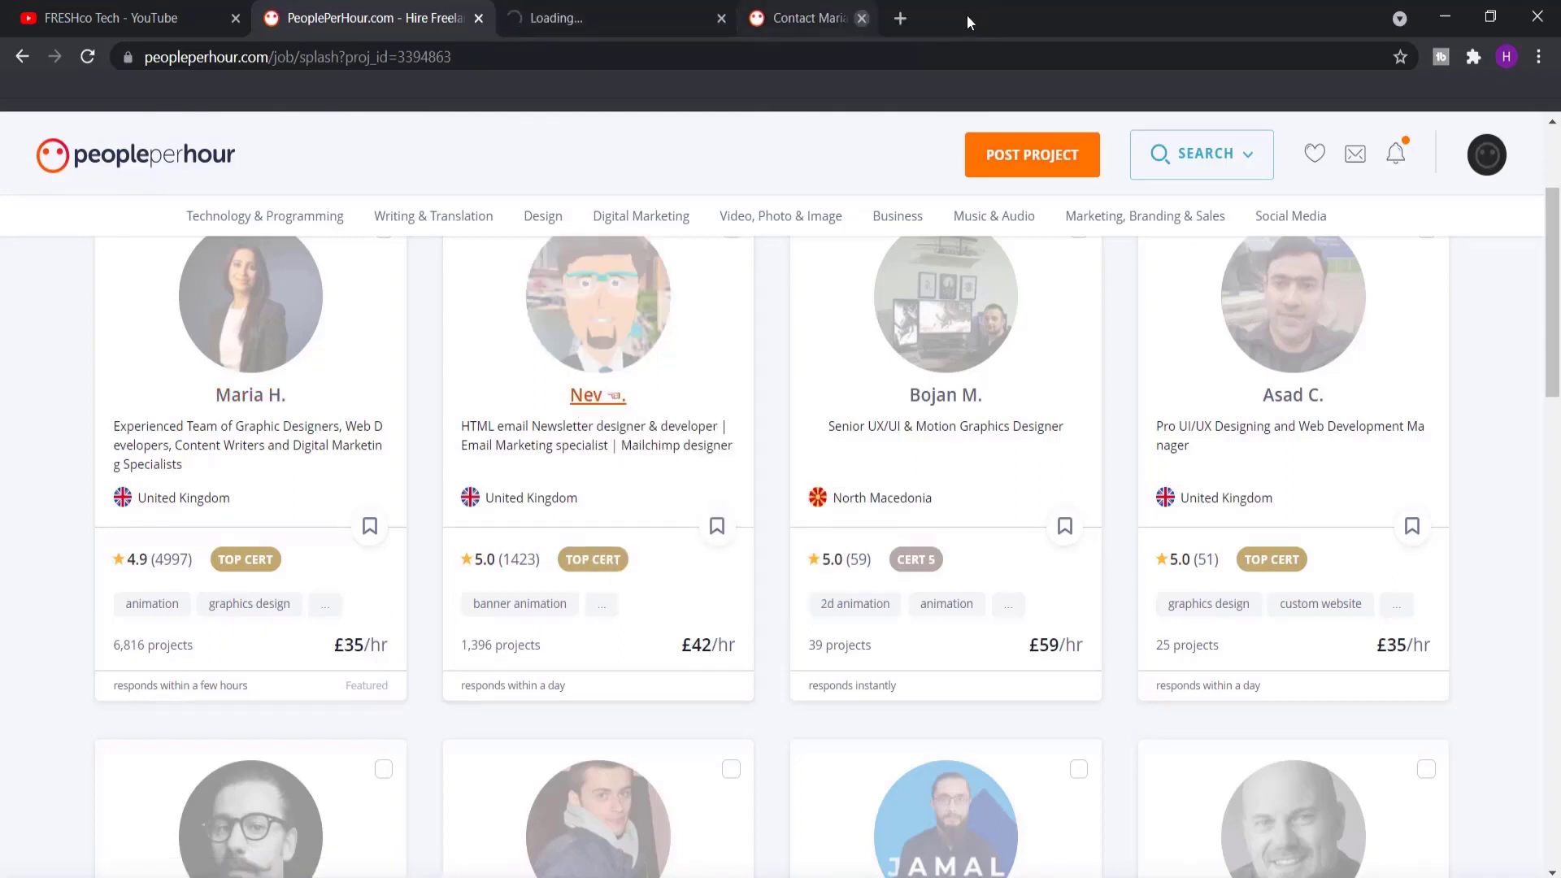
pyautogui.click(558, 19)
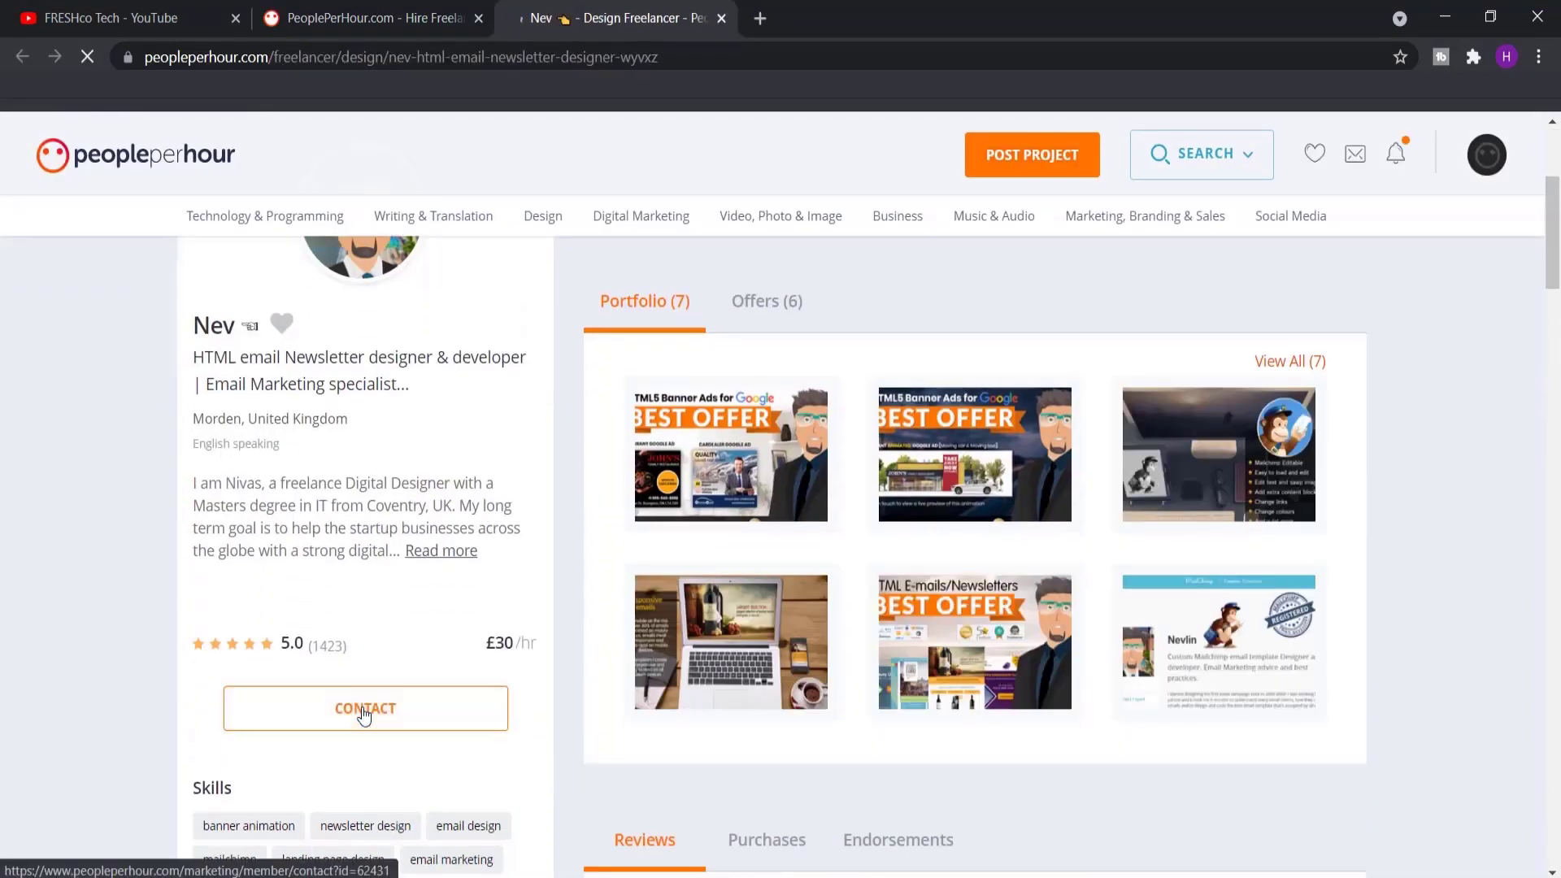
pyautogui.click(362, 709)
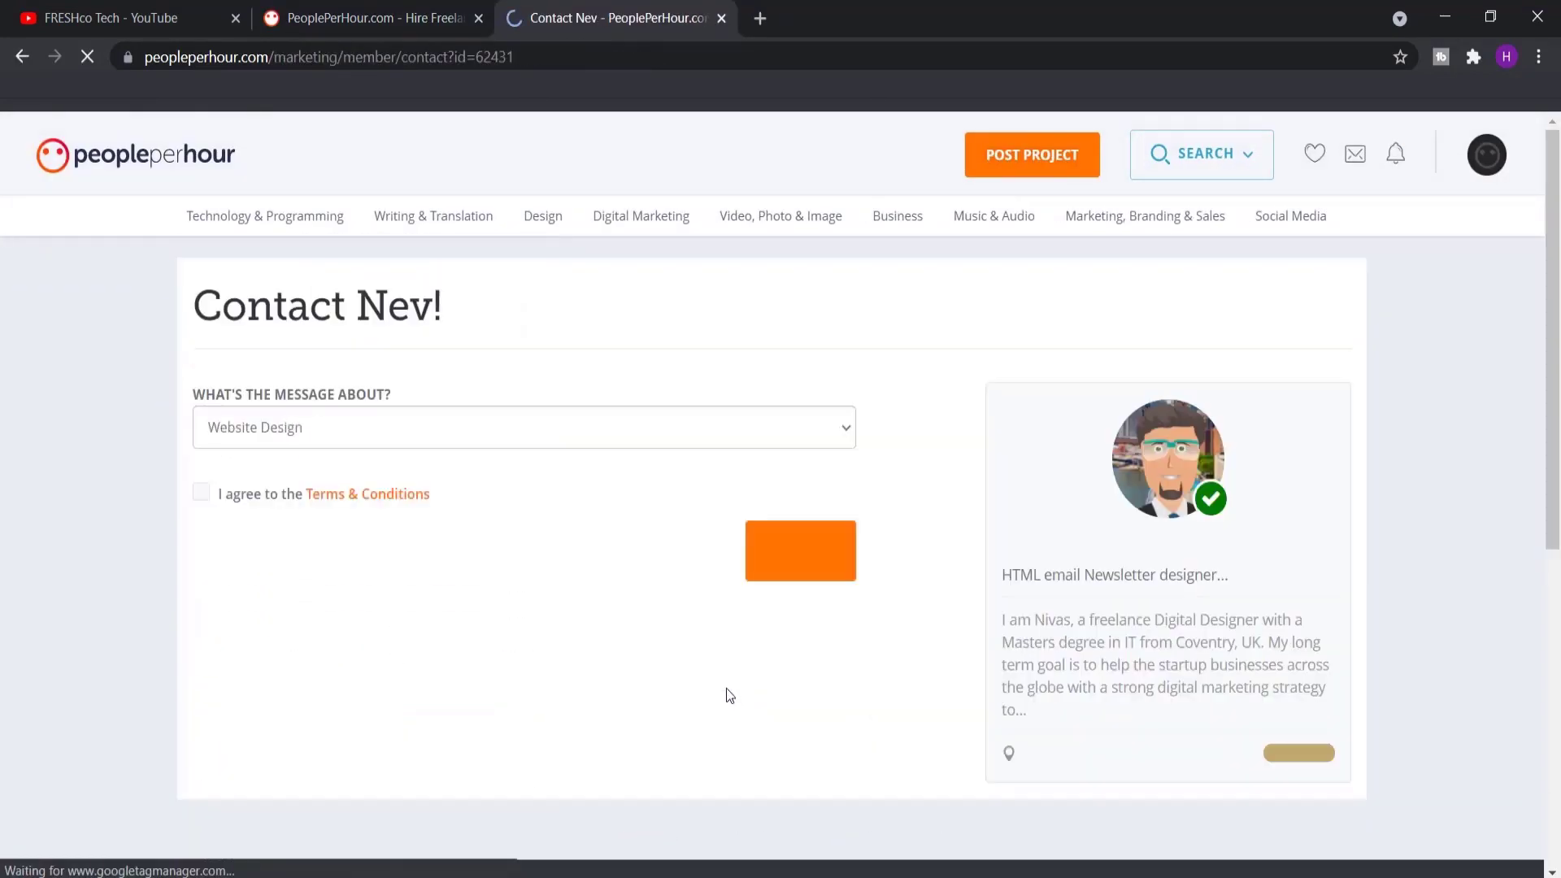
pyautogui.click(200, 493)
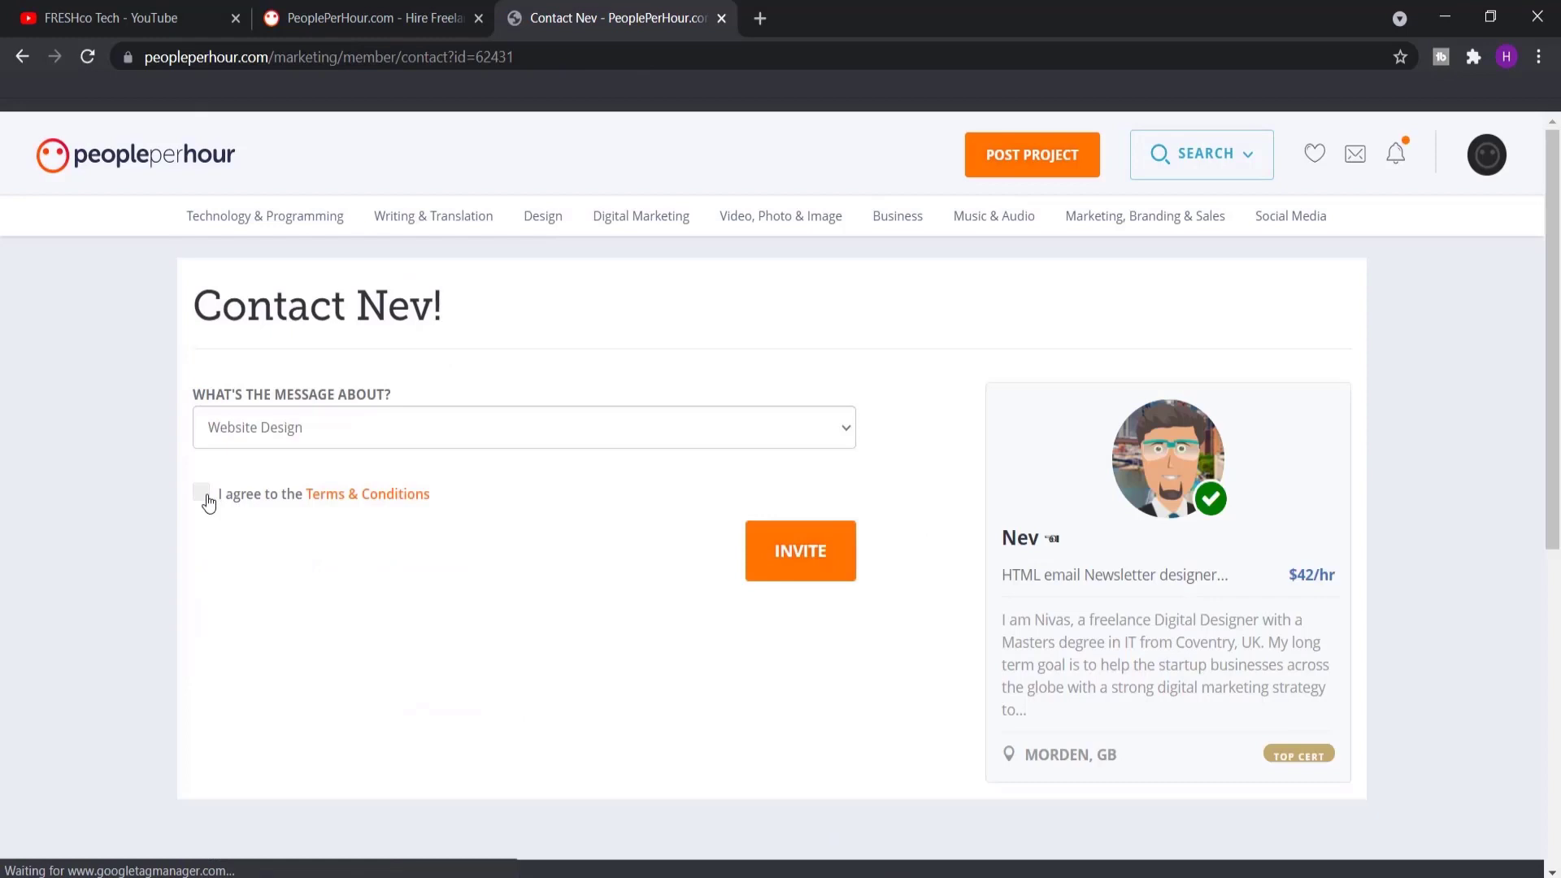
pyautogui.click(804, 559)
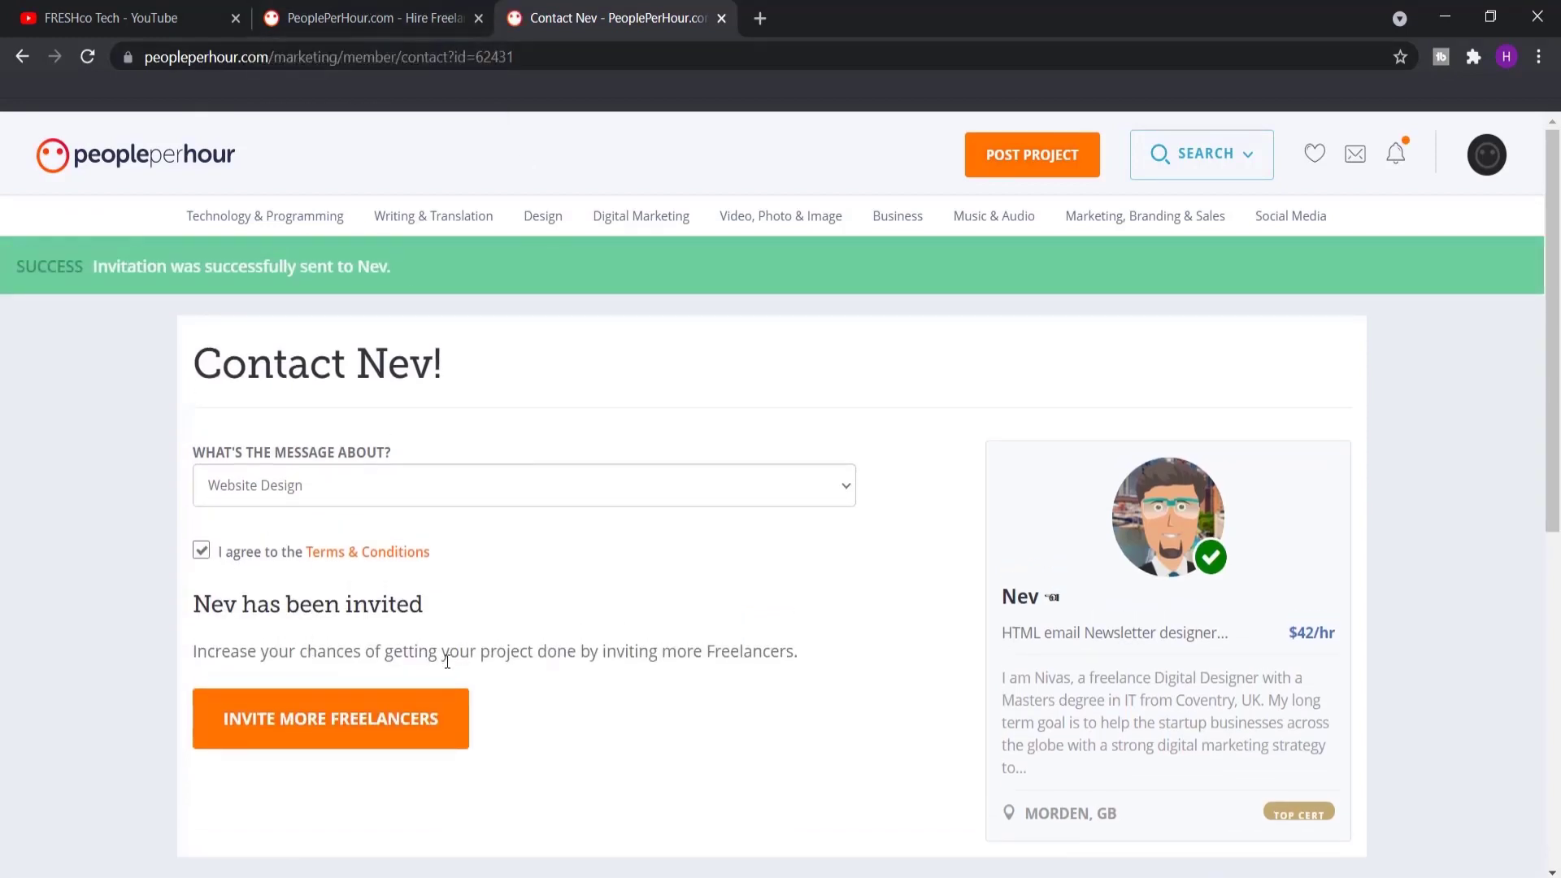
pyautogui.click(388, 8)
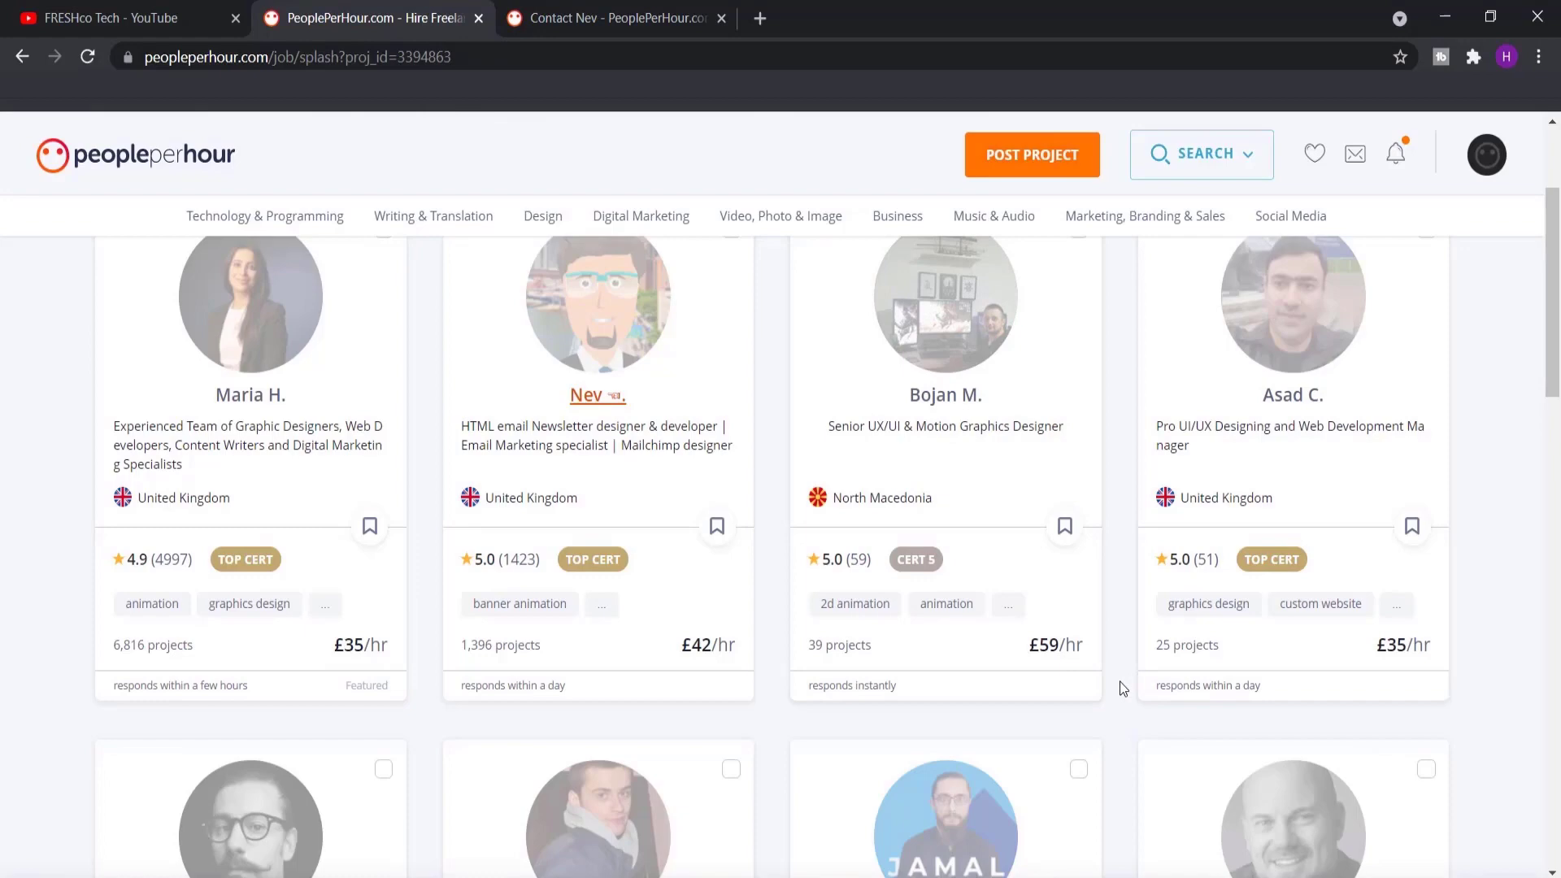
pyautogui.scroll(-10, 1050, 667)
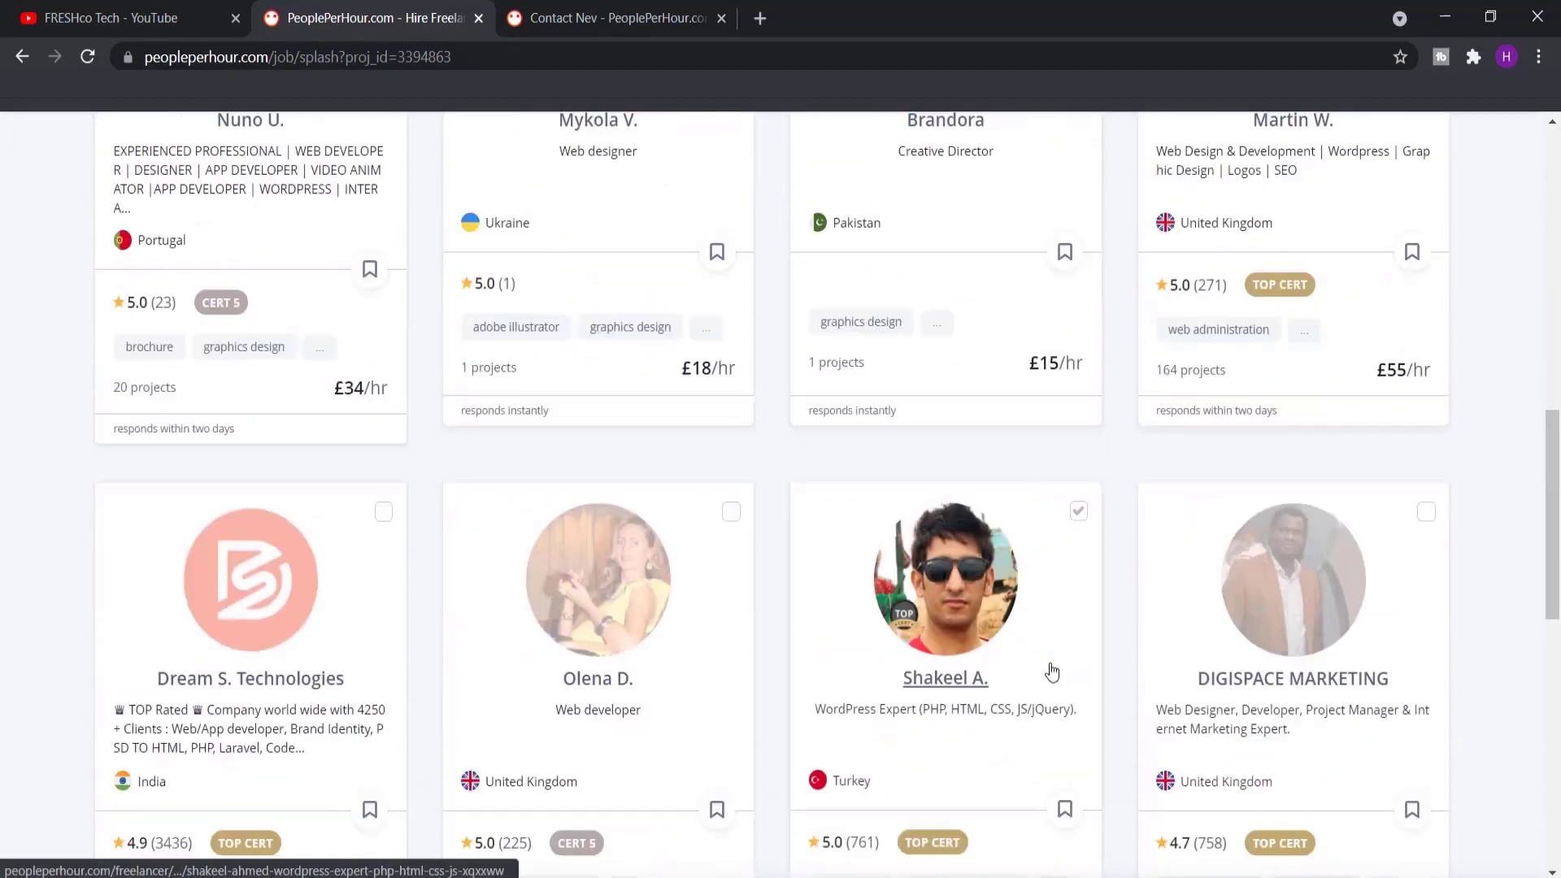
pyautogui.scroll(2, 1052, 672)
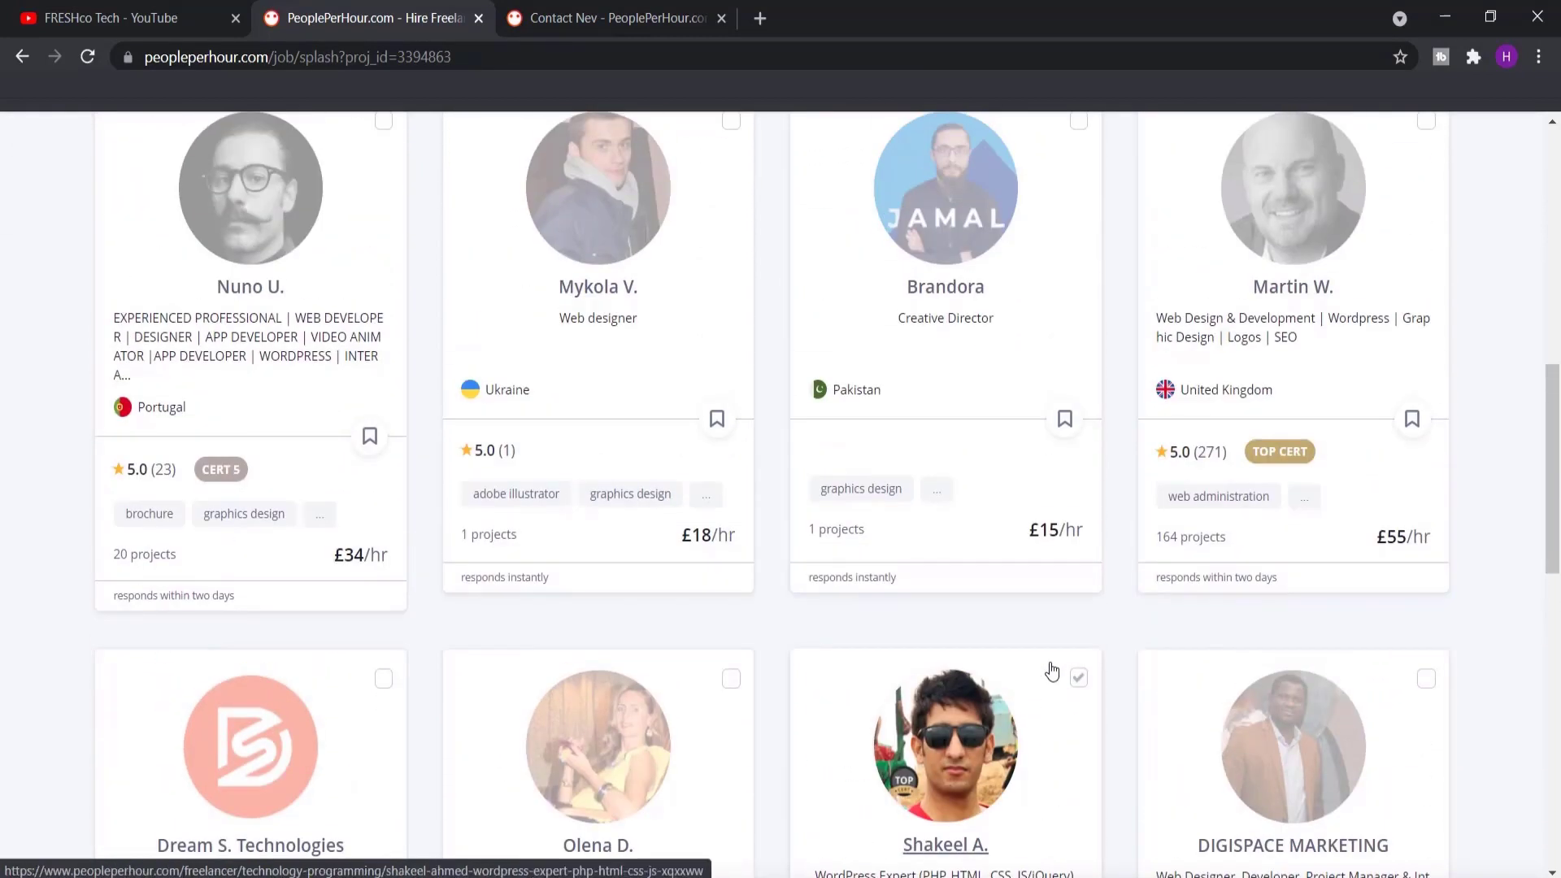